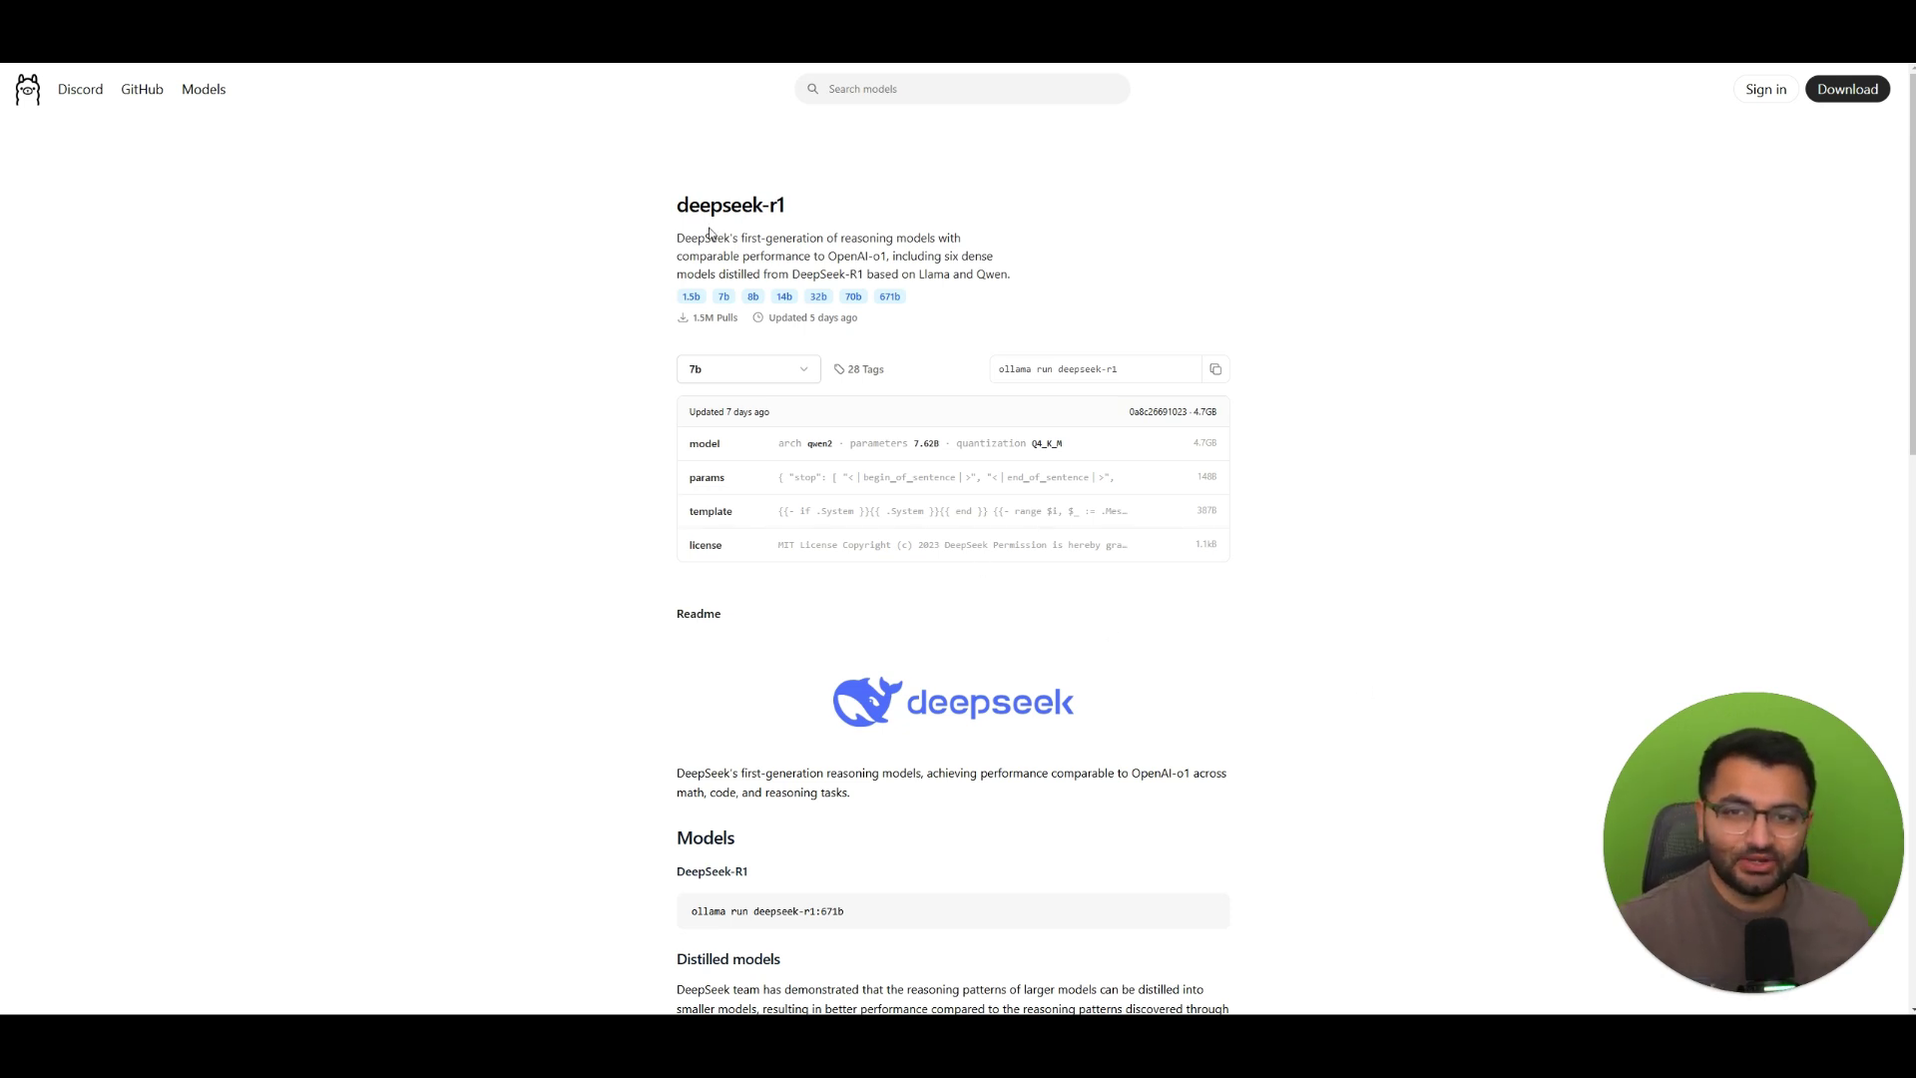
Review the deepseek-r1 Ollama page, its size list and distilled model run commands.
{"action": "left_click_drag", "start_coordinate": [651, 210], "coordinate": [838, 190]}
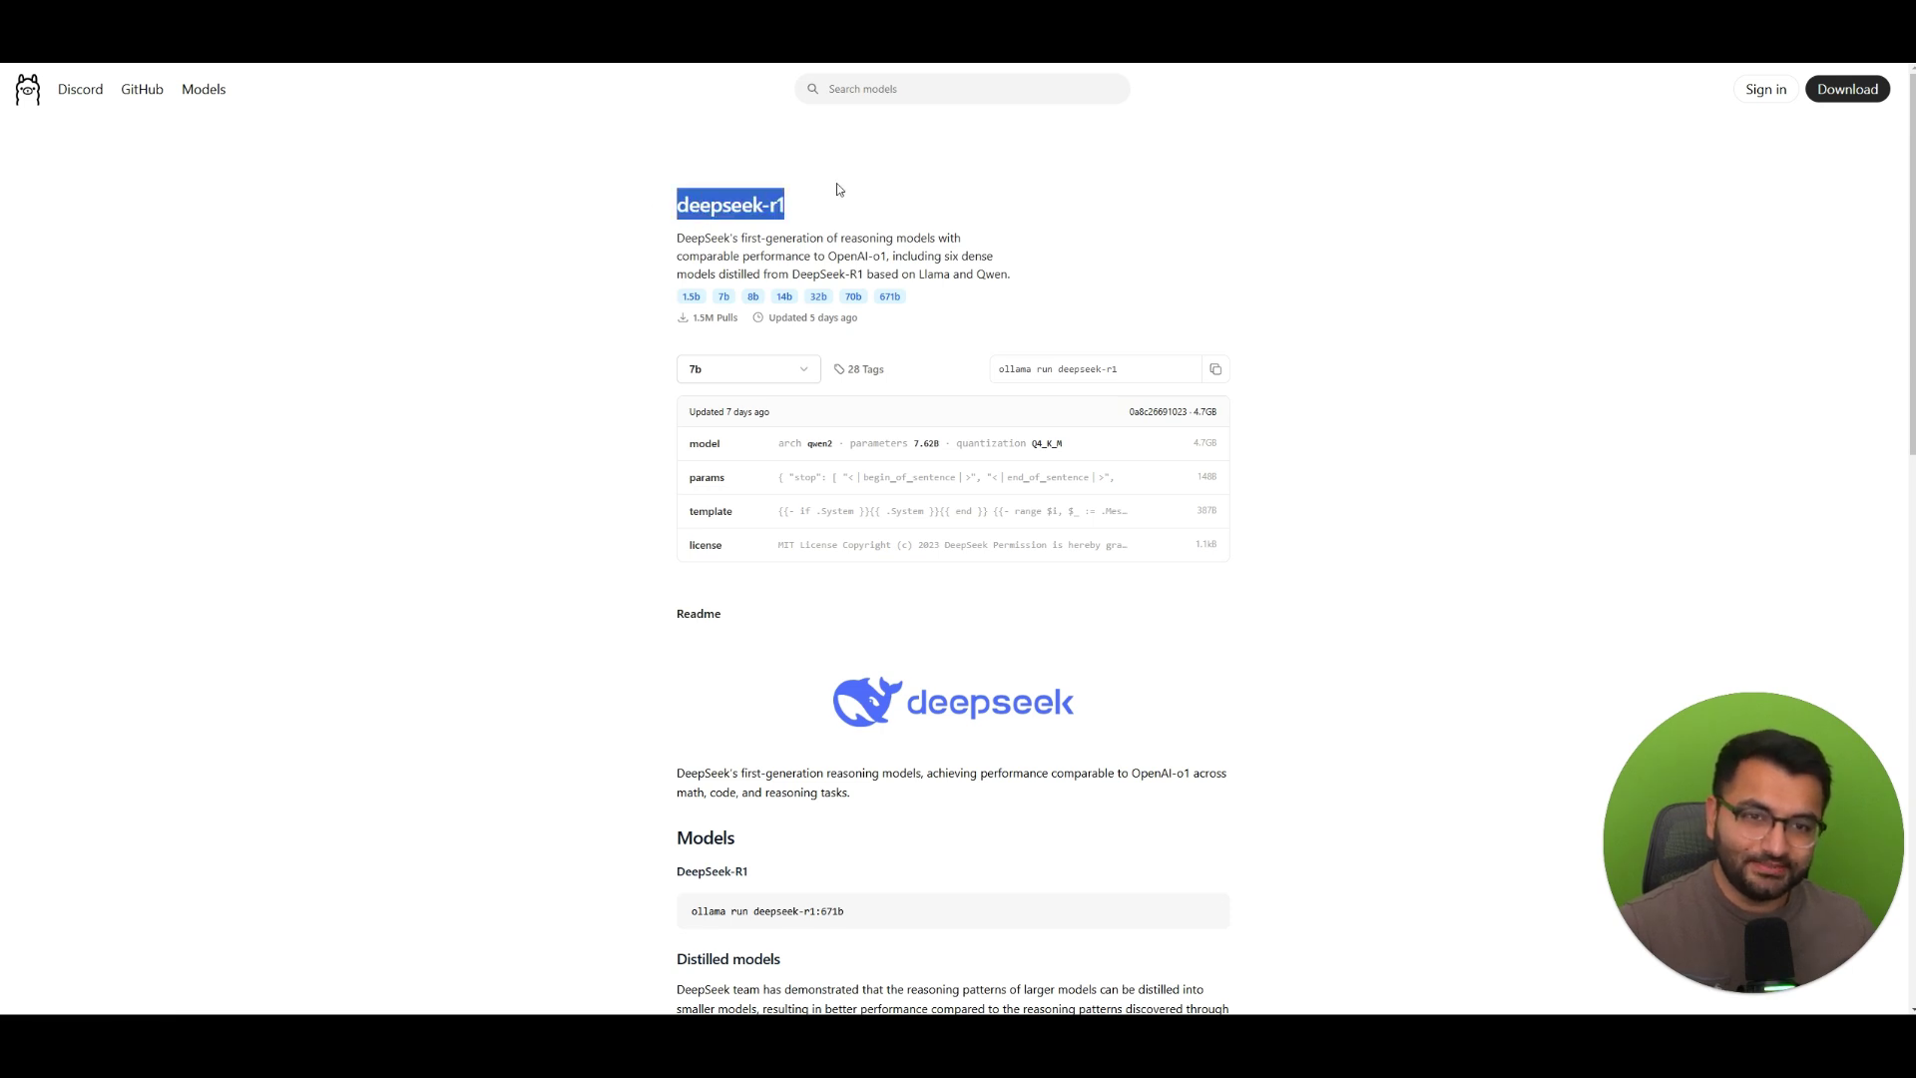
{"action": "left_click", "coordinate": [840, 195]}
{"action": "scroll", "coordinate": [847, 256], "scroll_direction": "down", "scroll_amount": 1}
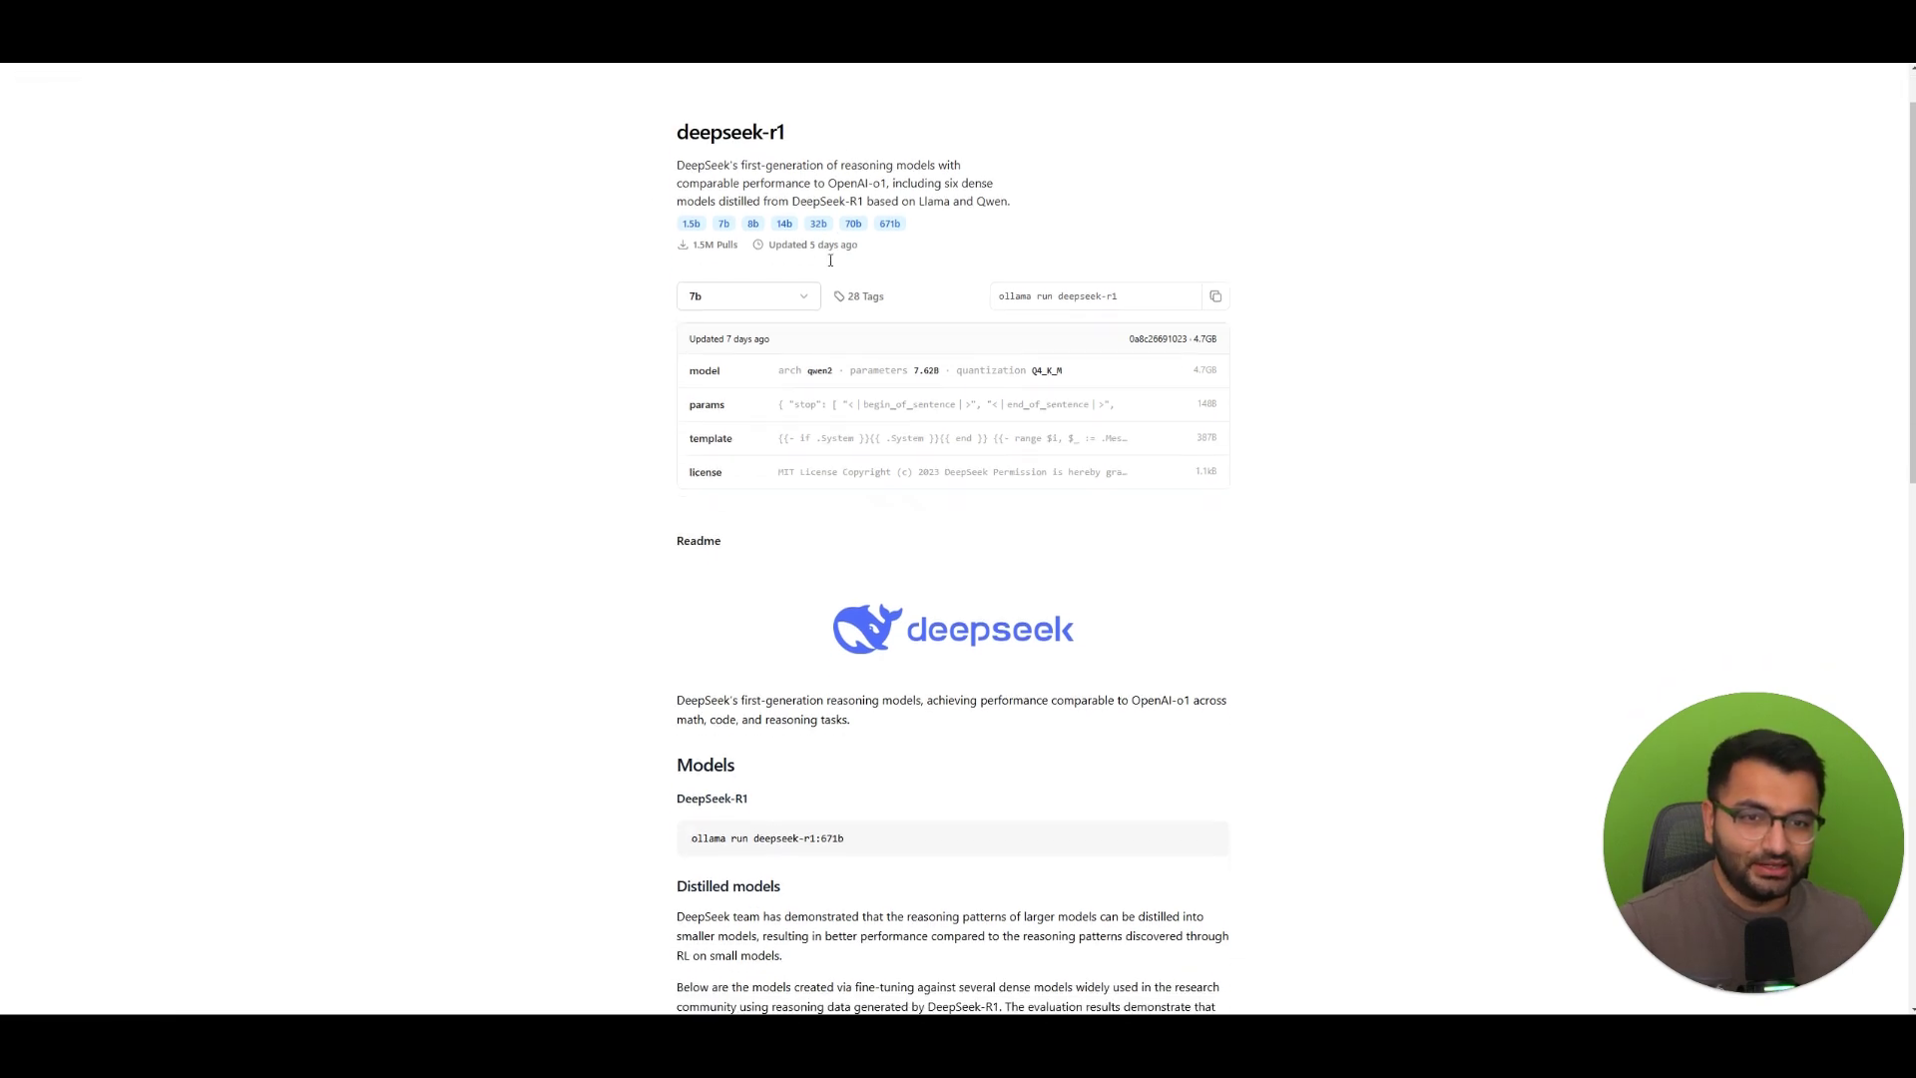
{"action": "left_click", "coordinate": [751, 297]}
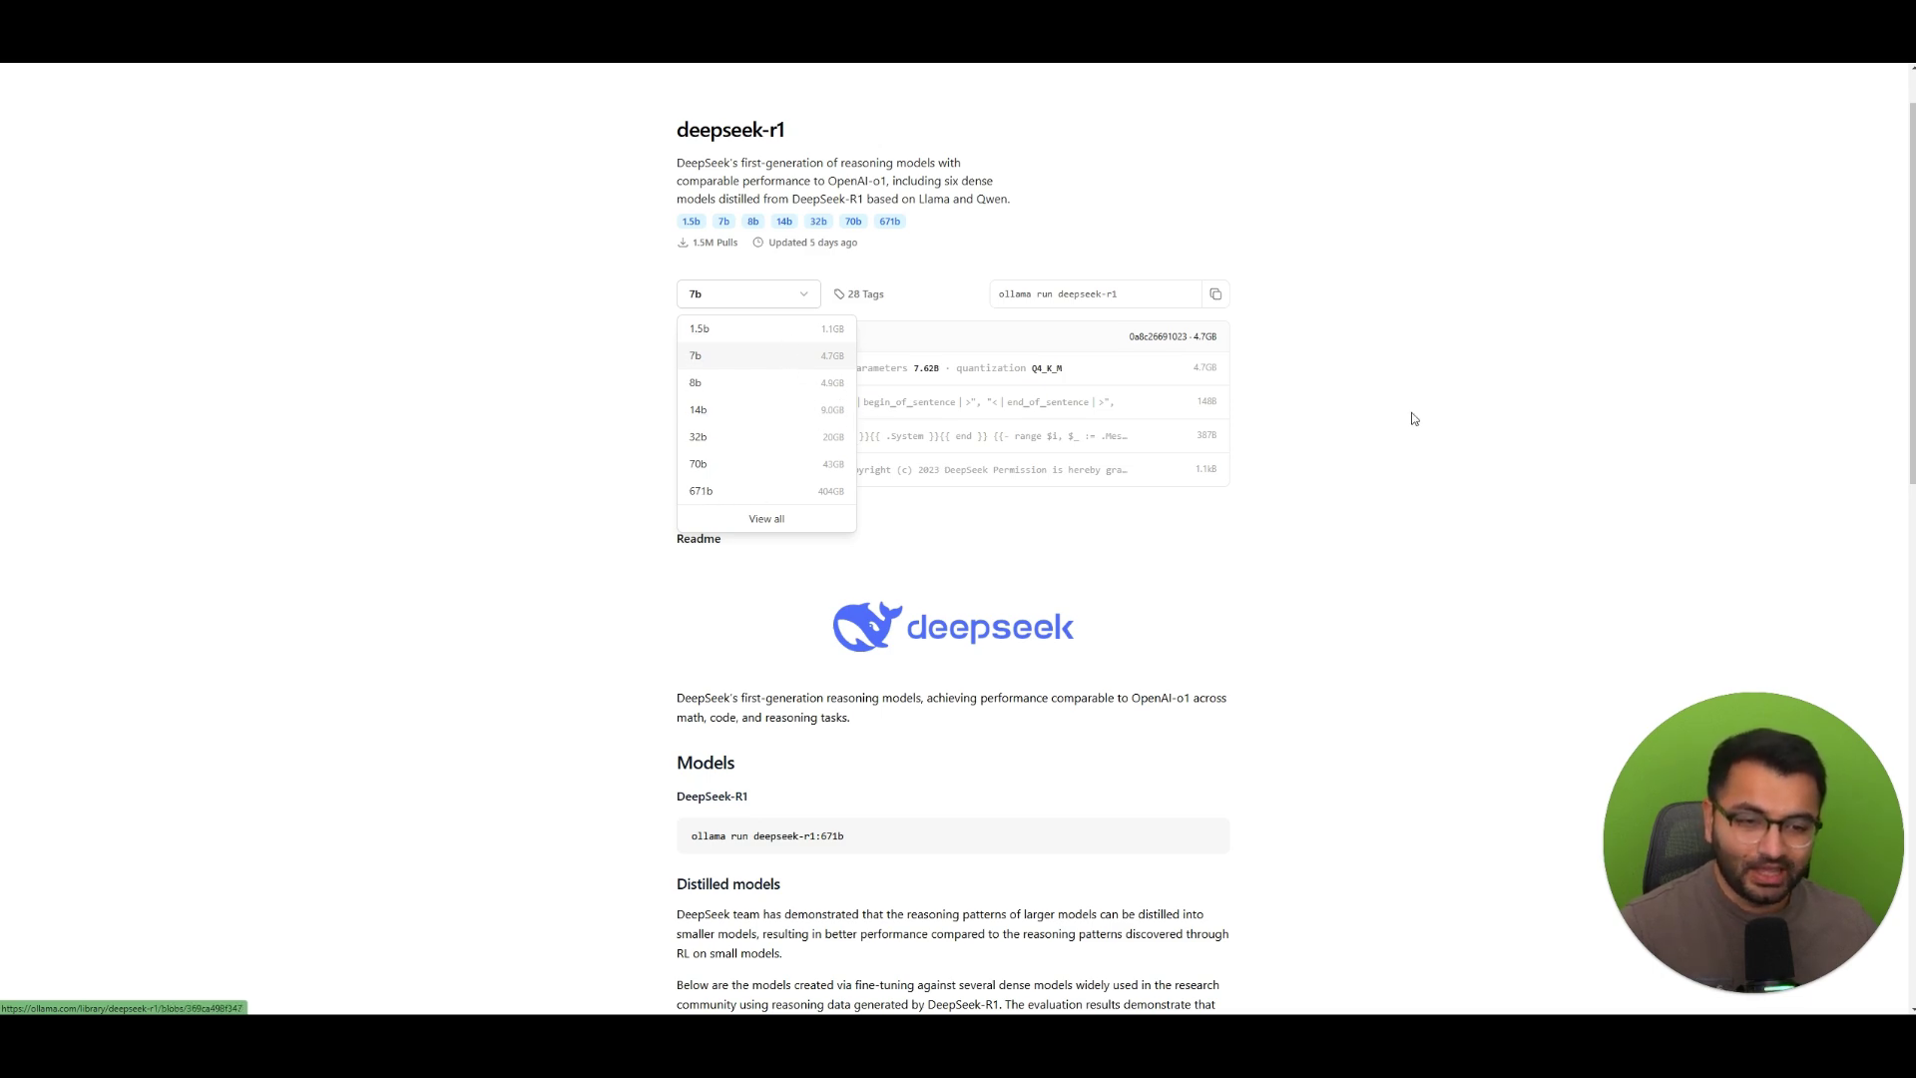
{"action": "left_click", "coordinate": [1277, 387]}
{"action": "scroll", "coordinate": [1216, 363], "scroll_direction": "down", "scroll_amount": 5}
{"action": "scroll", "coordinate": [1217, 363], "scroll_direction": "down", "scroll_amount": 3}
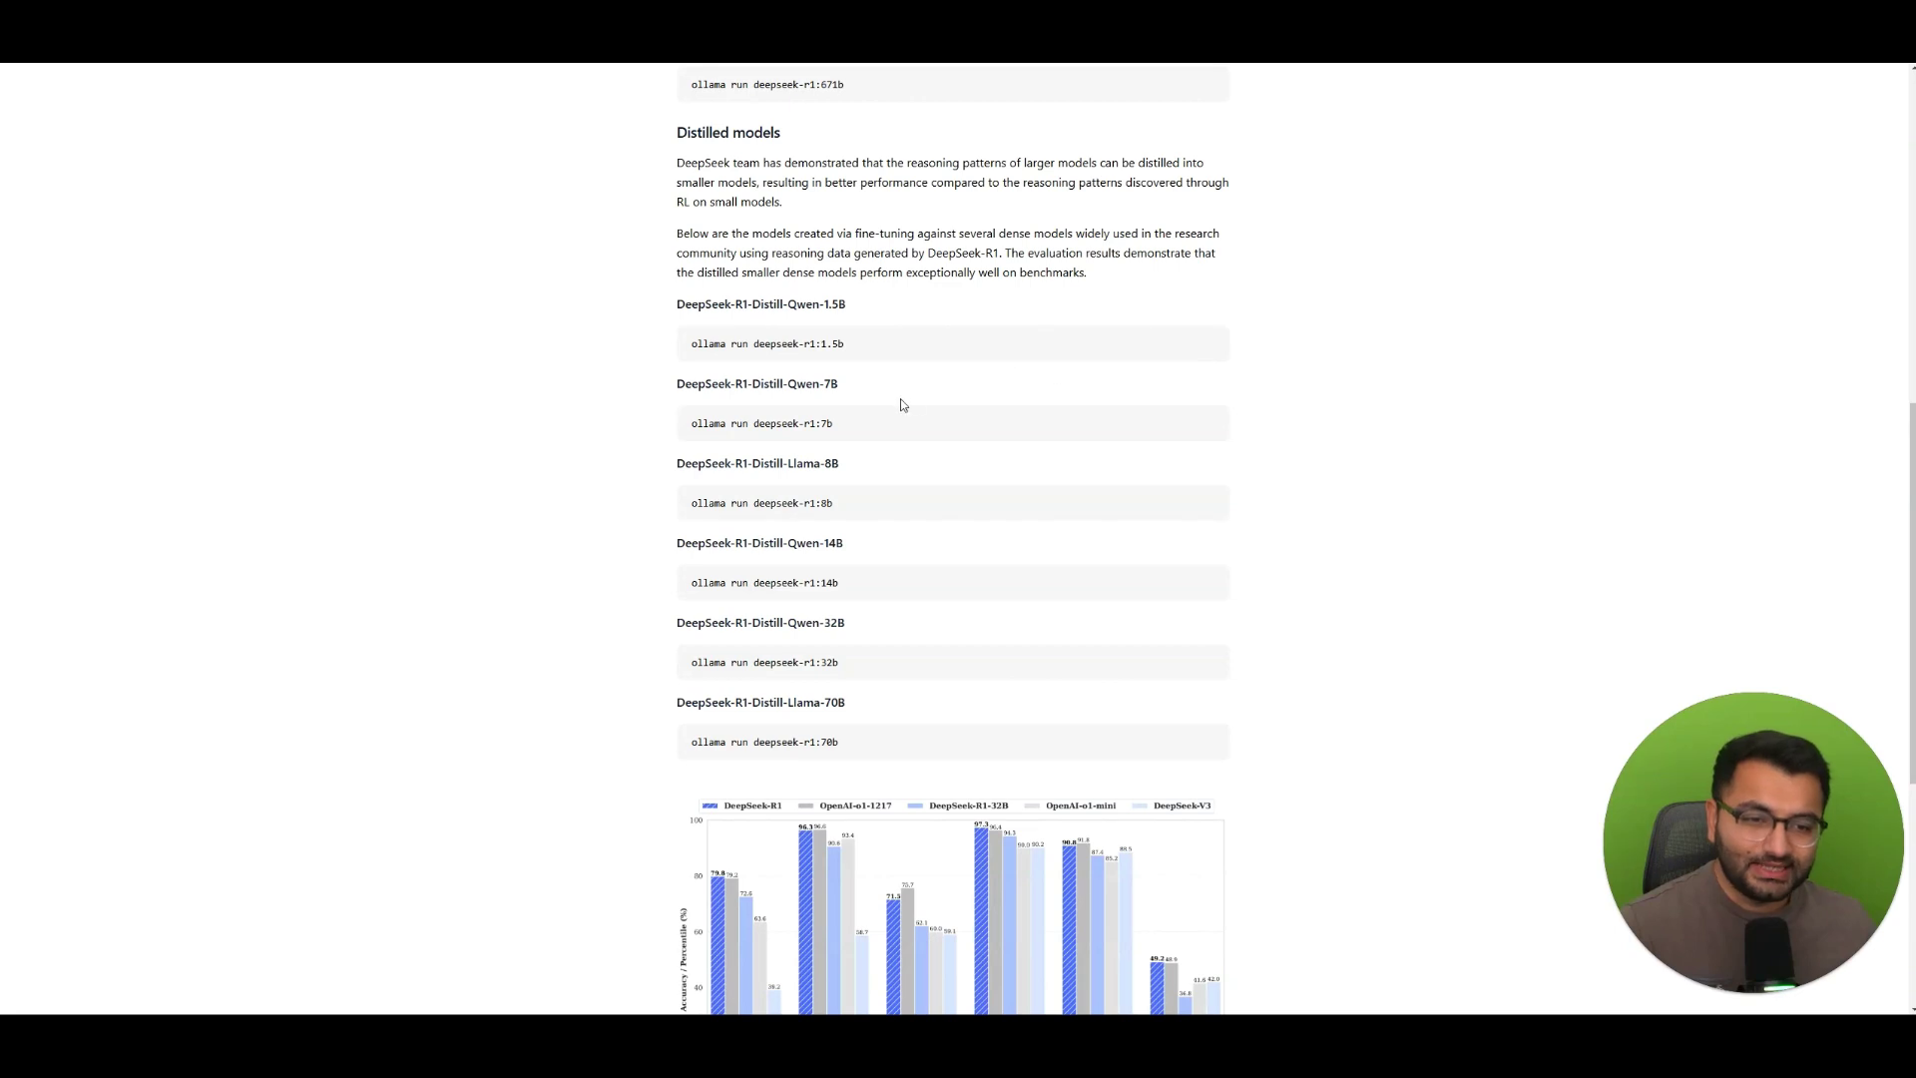
{"action": "left_click_drag", "start_coordinate": [740, 345], "coordinate": [1245, 733]}
{"action": "left_click", "coordinate": [1244, 734]}
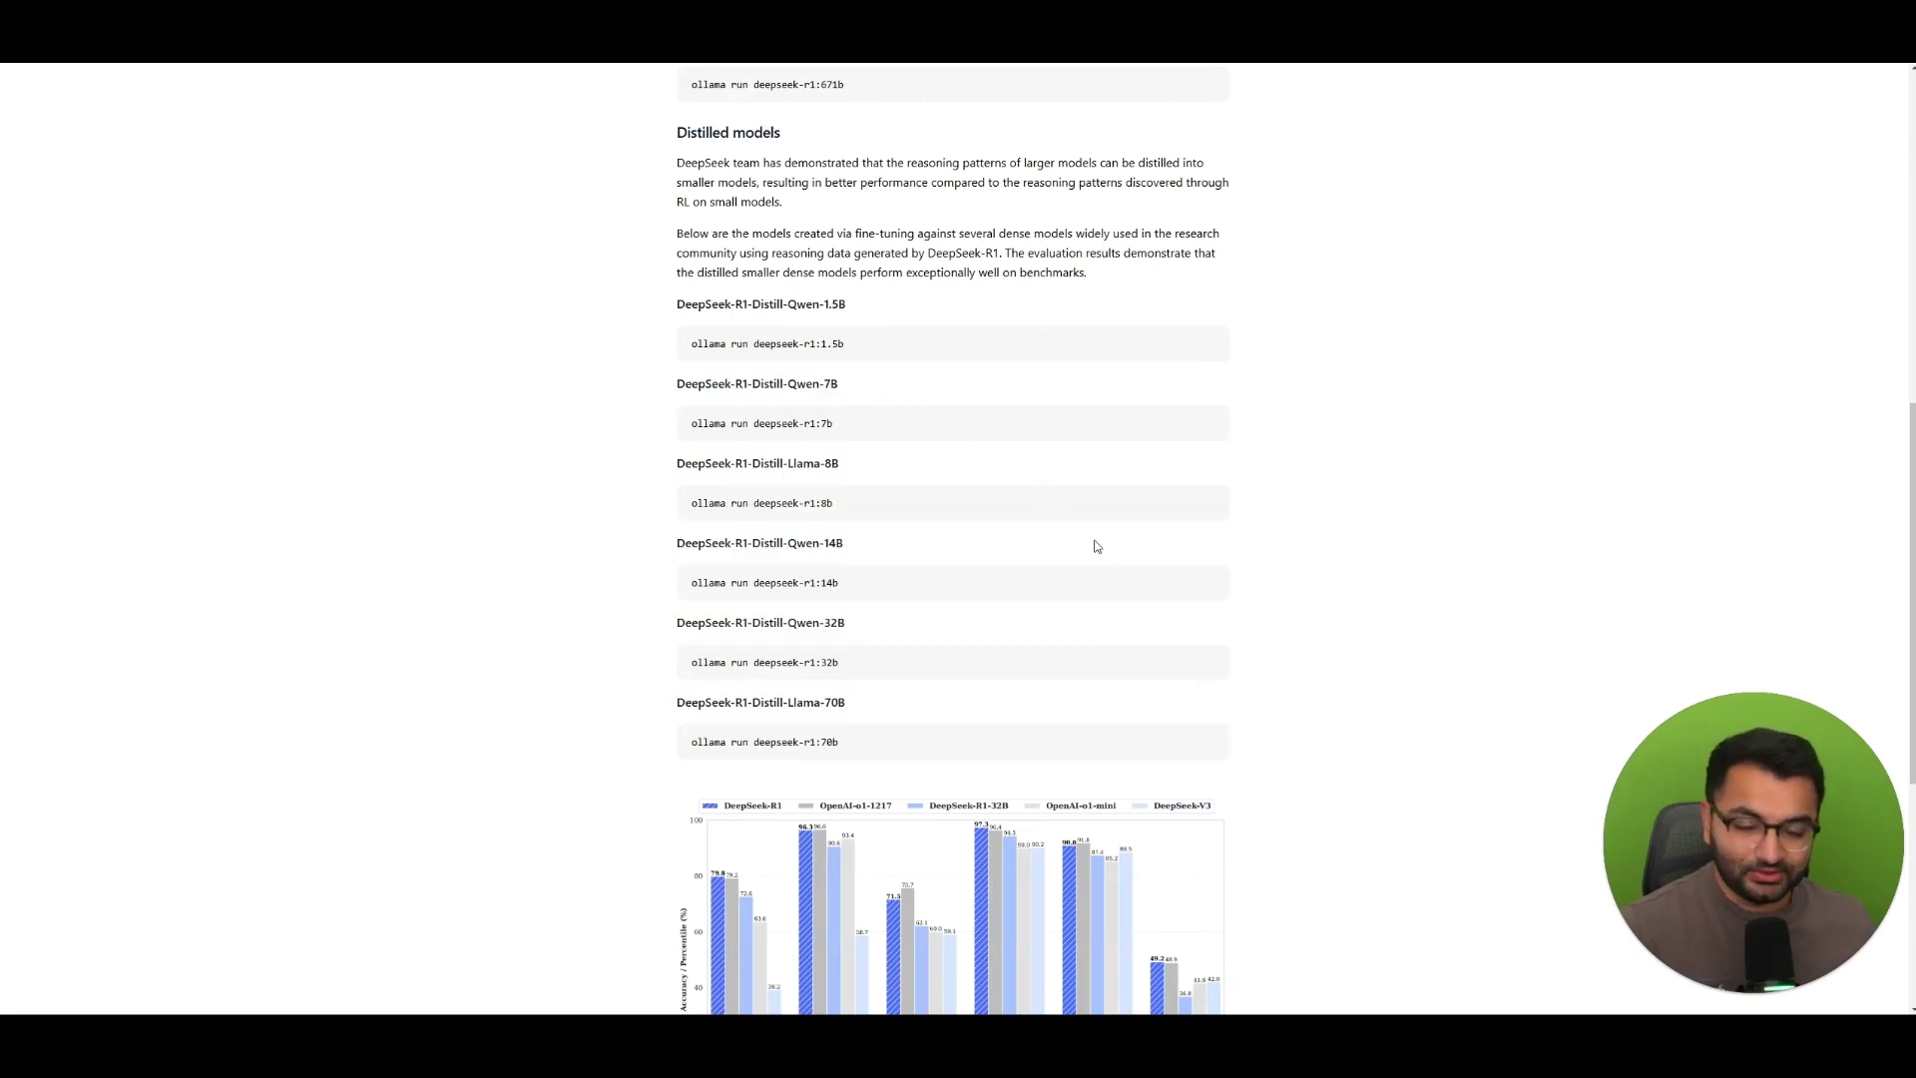
{"action": "scroll", "coordinate": [1096, 546], "scroll_direction": "up", "scroll_amount": 8}
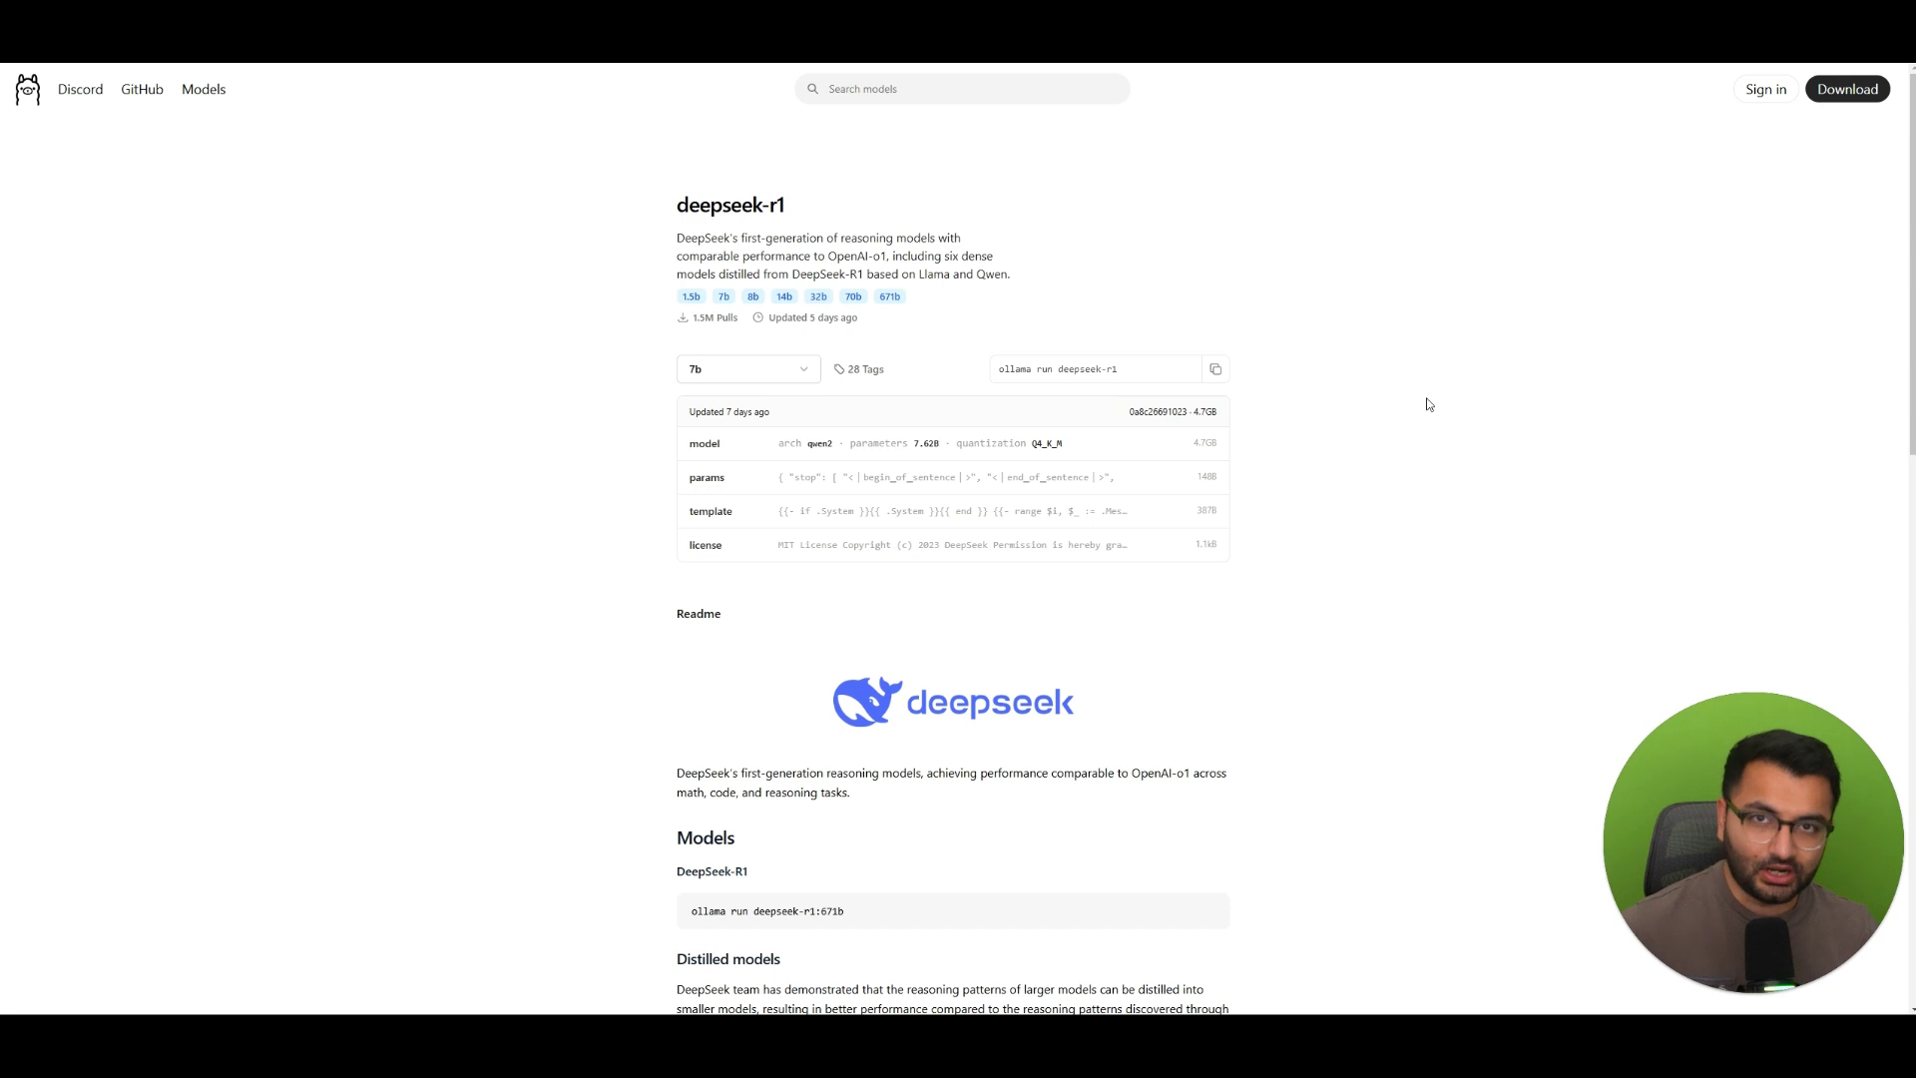
Launch dxdiag and save all system information as DxDiag on the Desktop.
{"action": "key", "text": "super+r"}
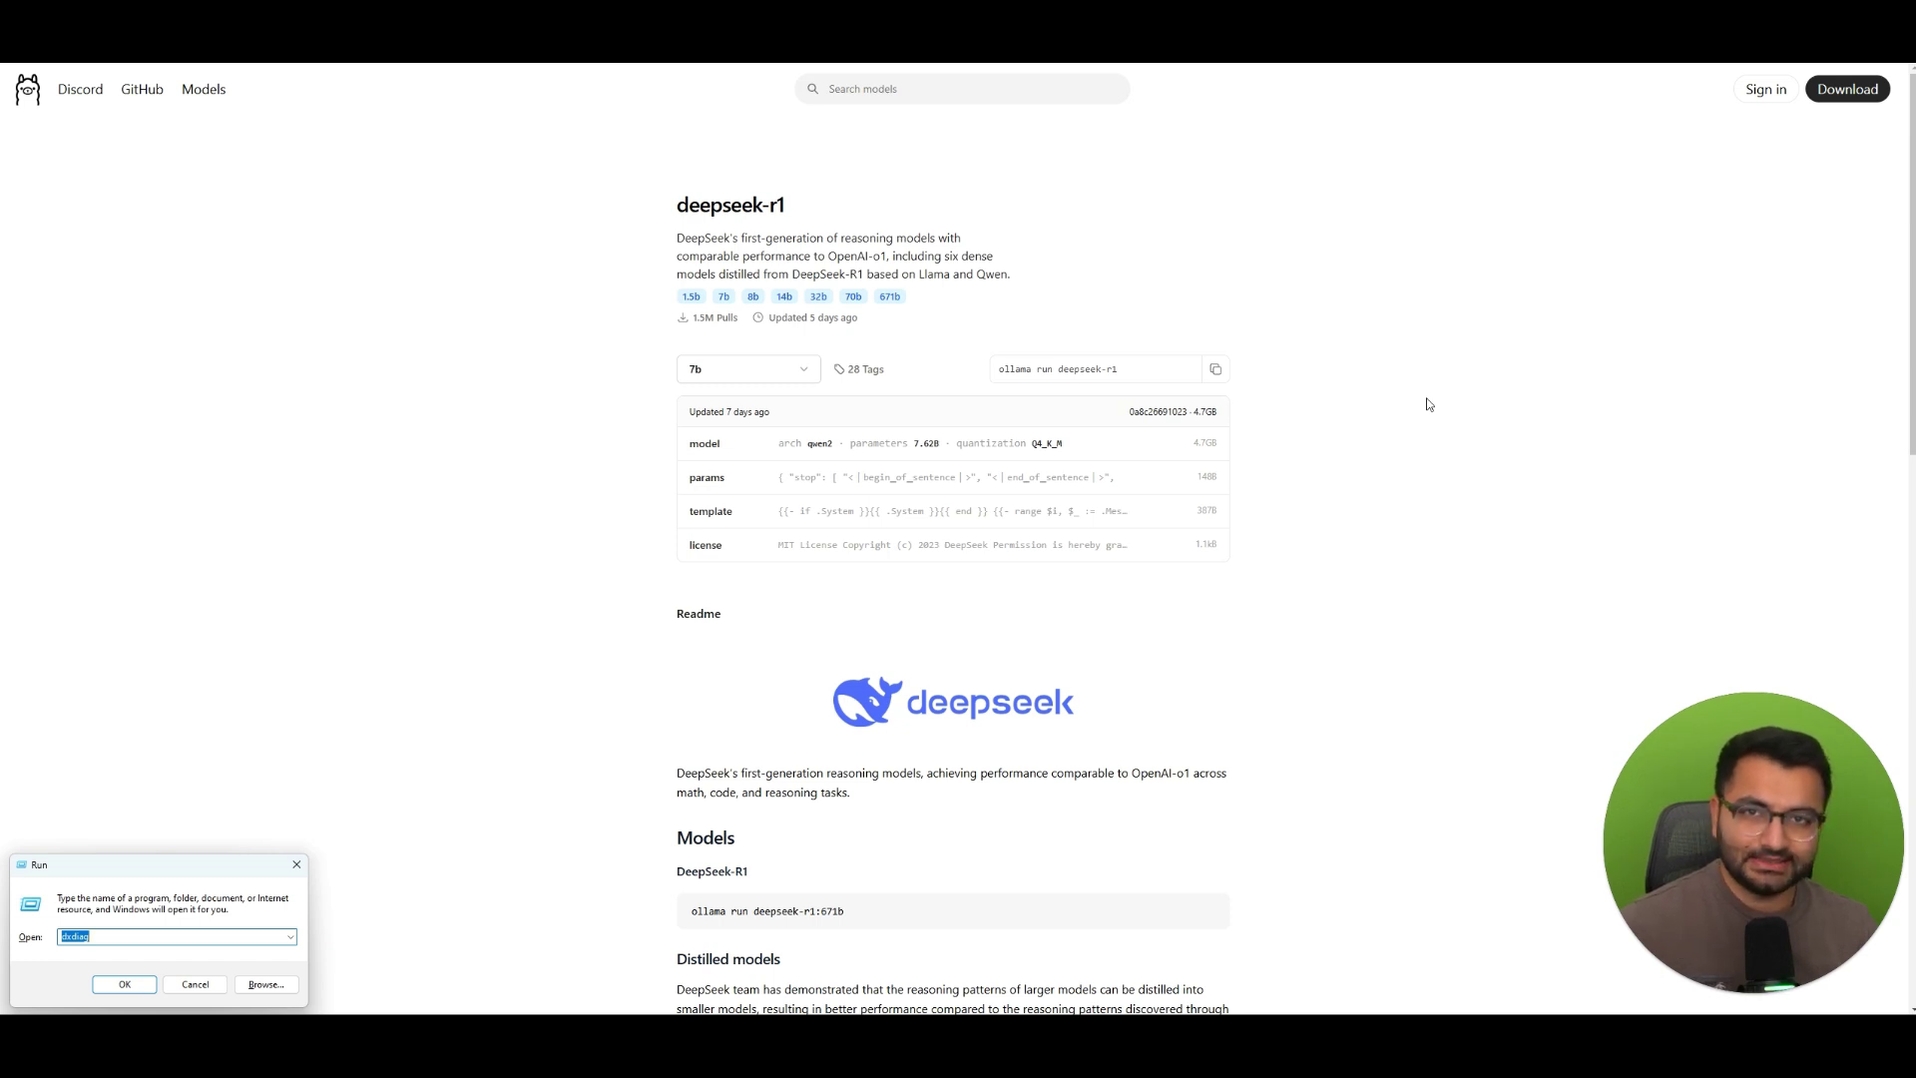
{"action": "left_click", "coordinate": [117, 939]}
{"action": "left_click", "coordinate": [124, 984]}
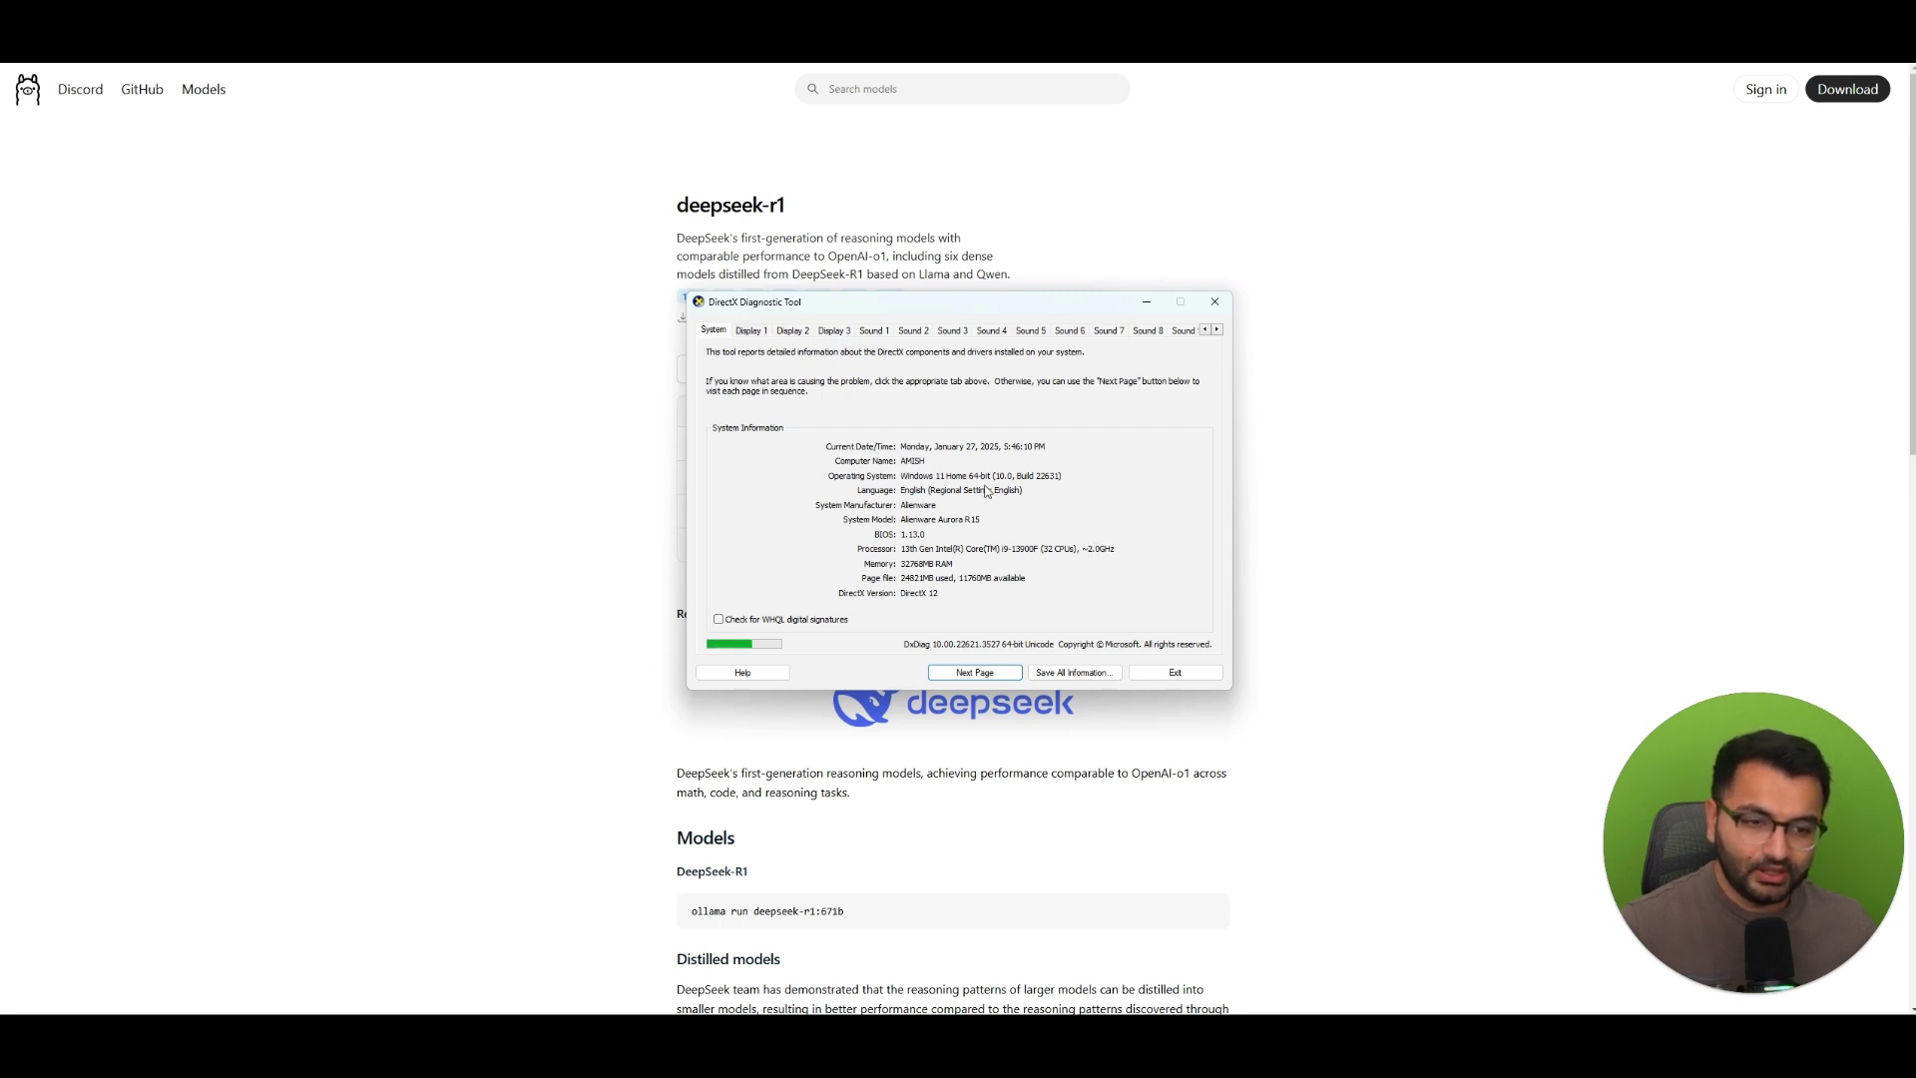
{"action": "left_click", "coordinate": [1075, 671]}
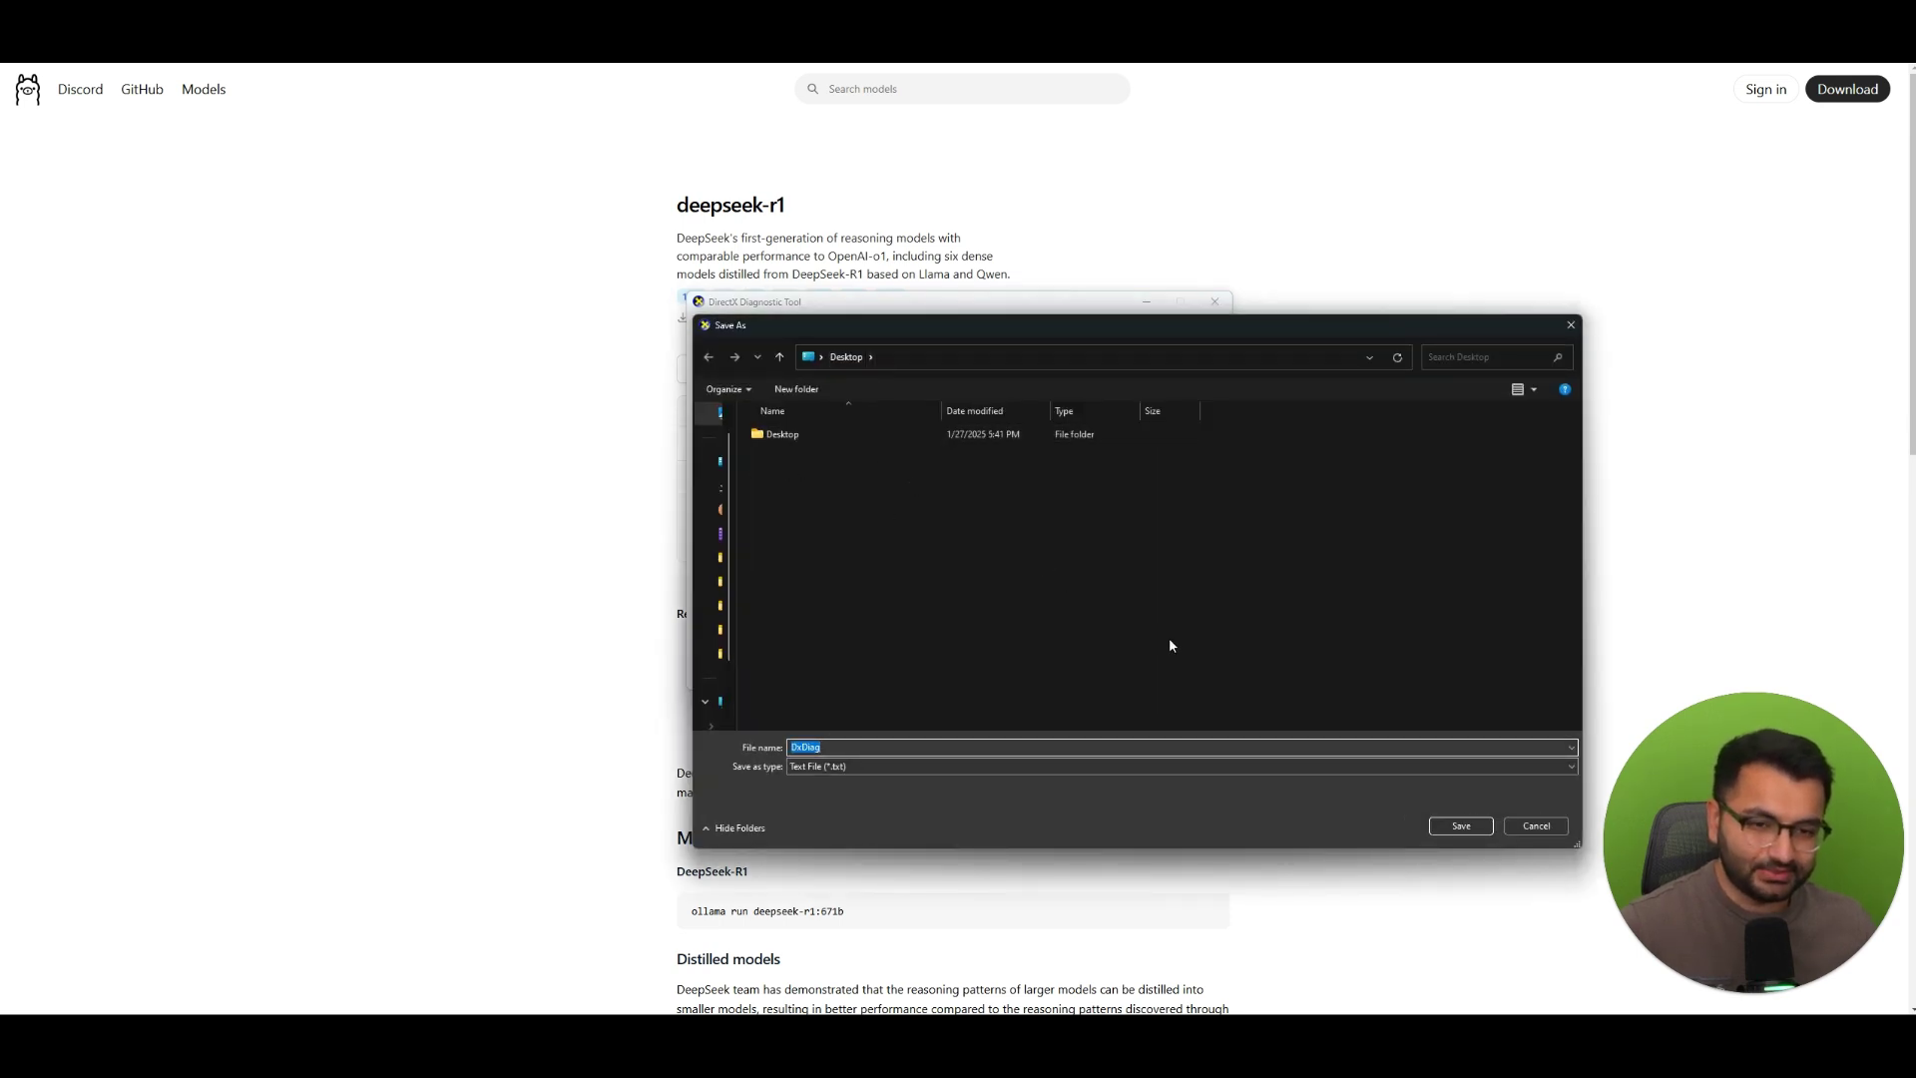
{"action": "left_click", "coordinate": [1460, 826]}
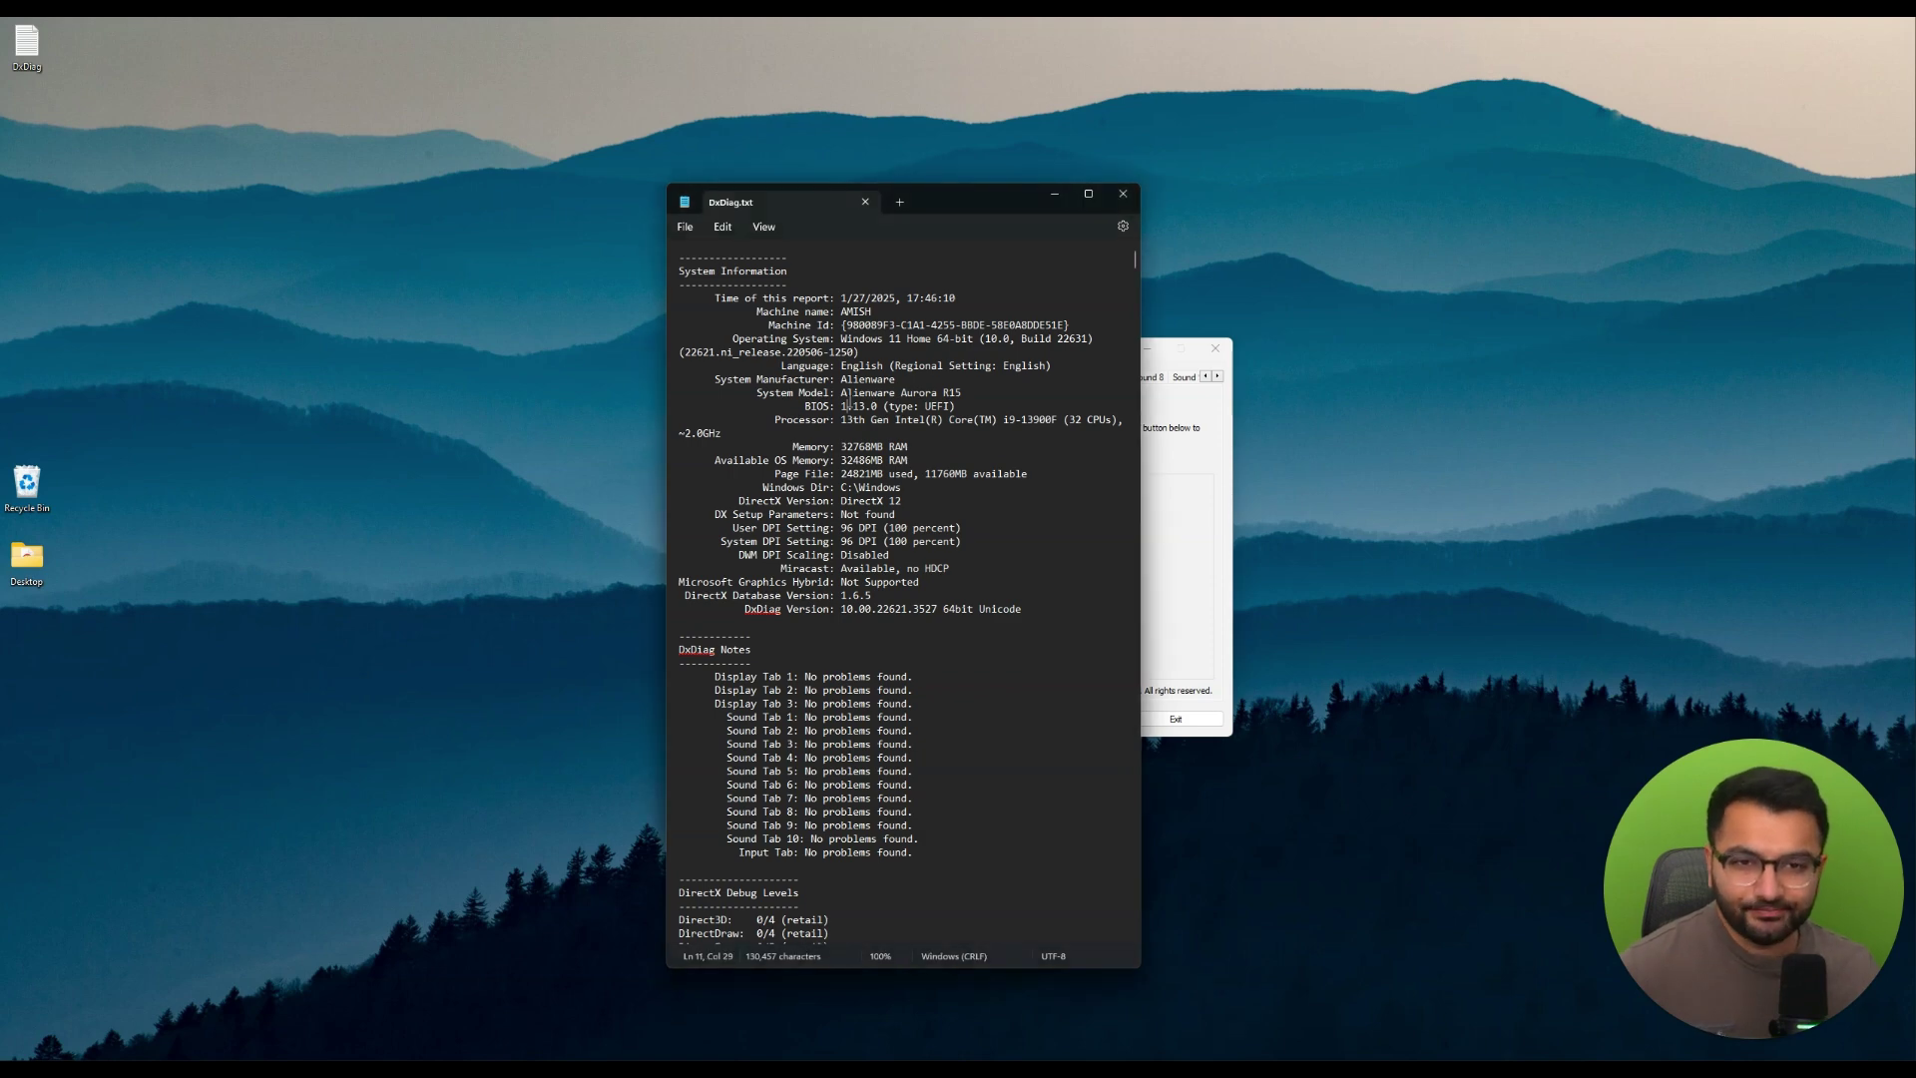
Select all of the DxDiag.txt report text in Notepad.
{"action": "key", "text": "ctrl+a"}
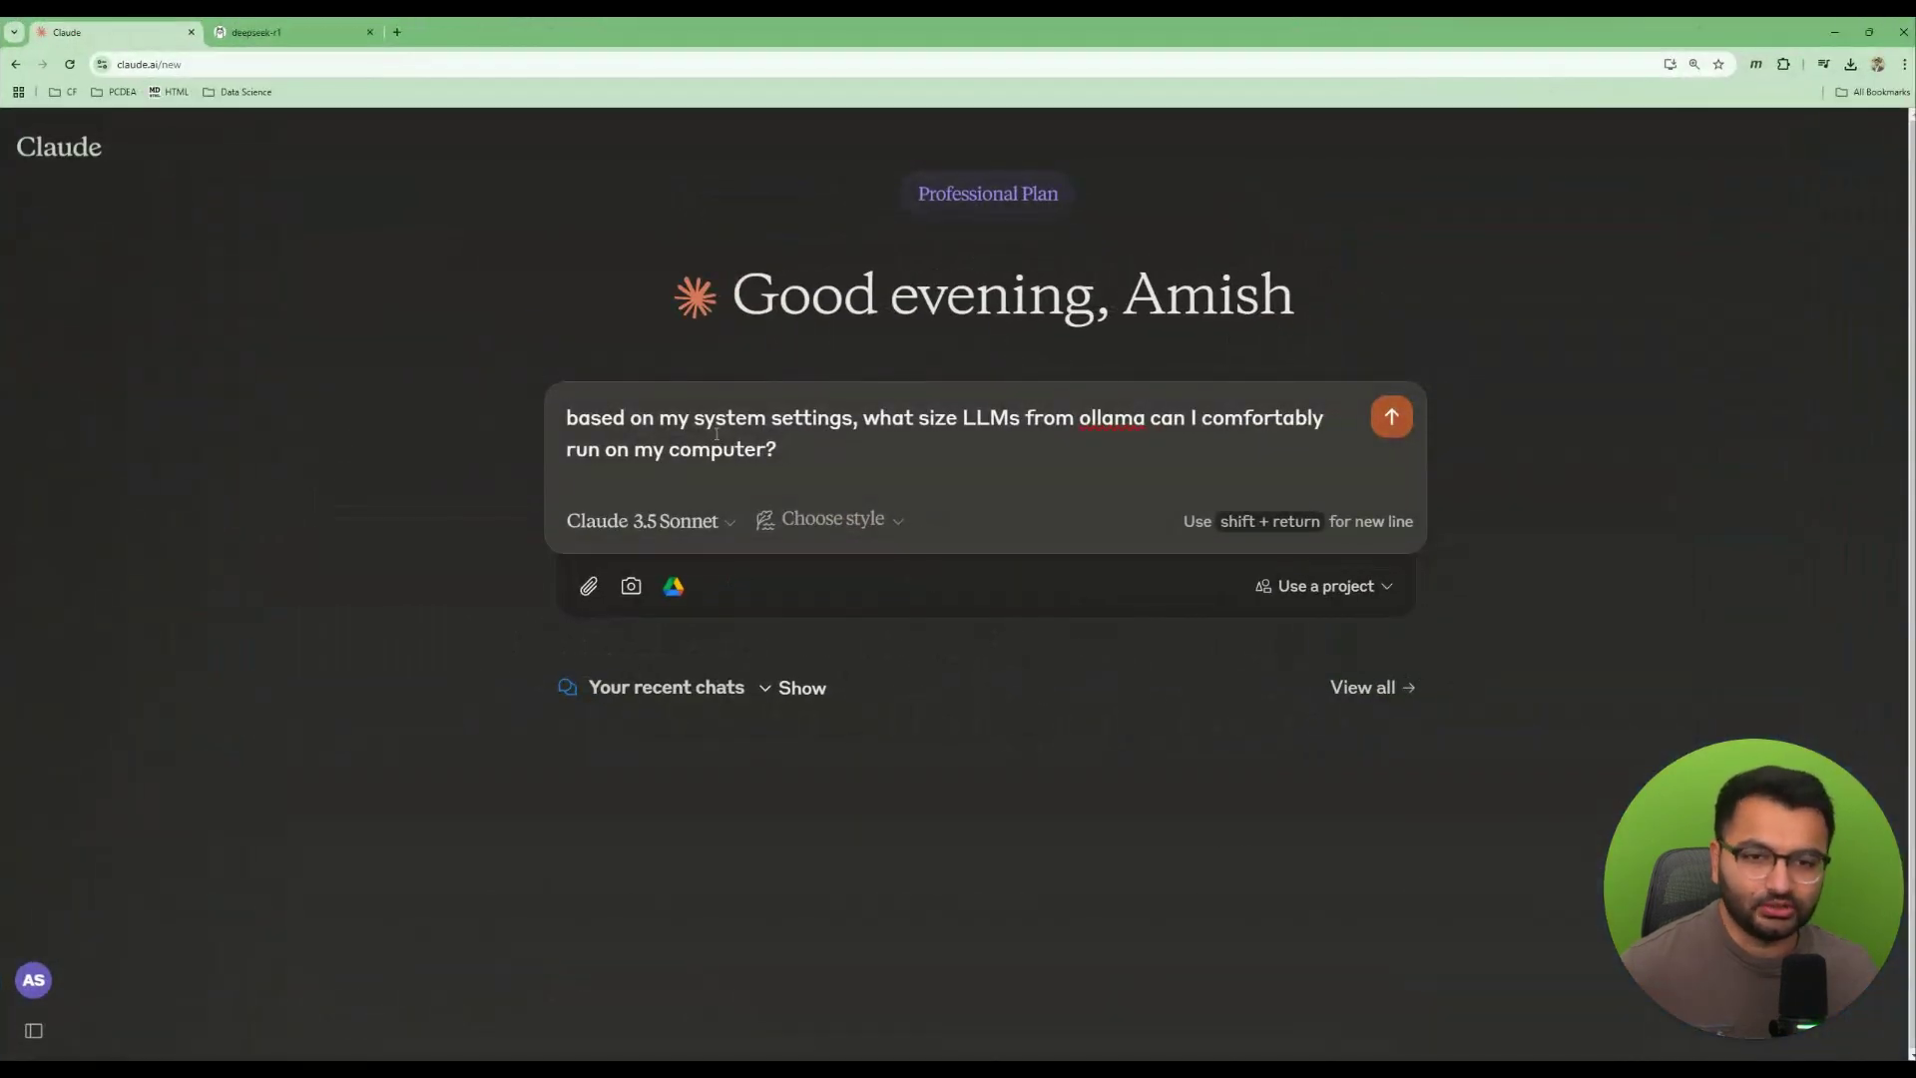
Paste the system report into Claude's prompt and send the Ollama model-size question.
{"action": "key", "text": "ctrl+v"}
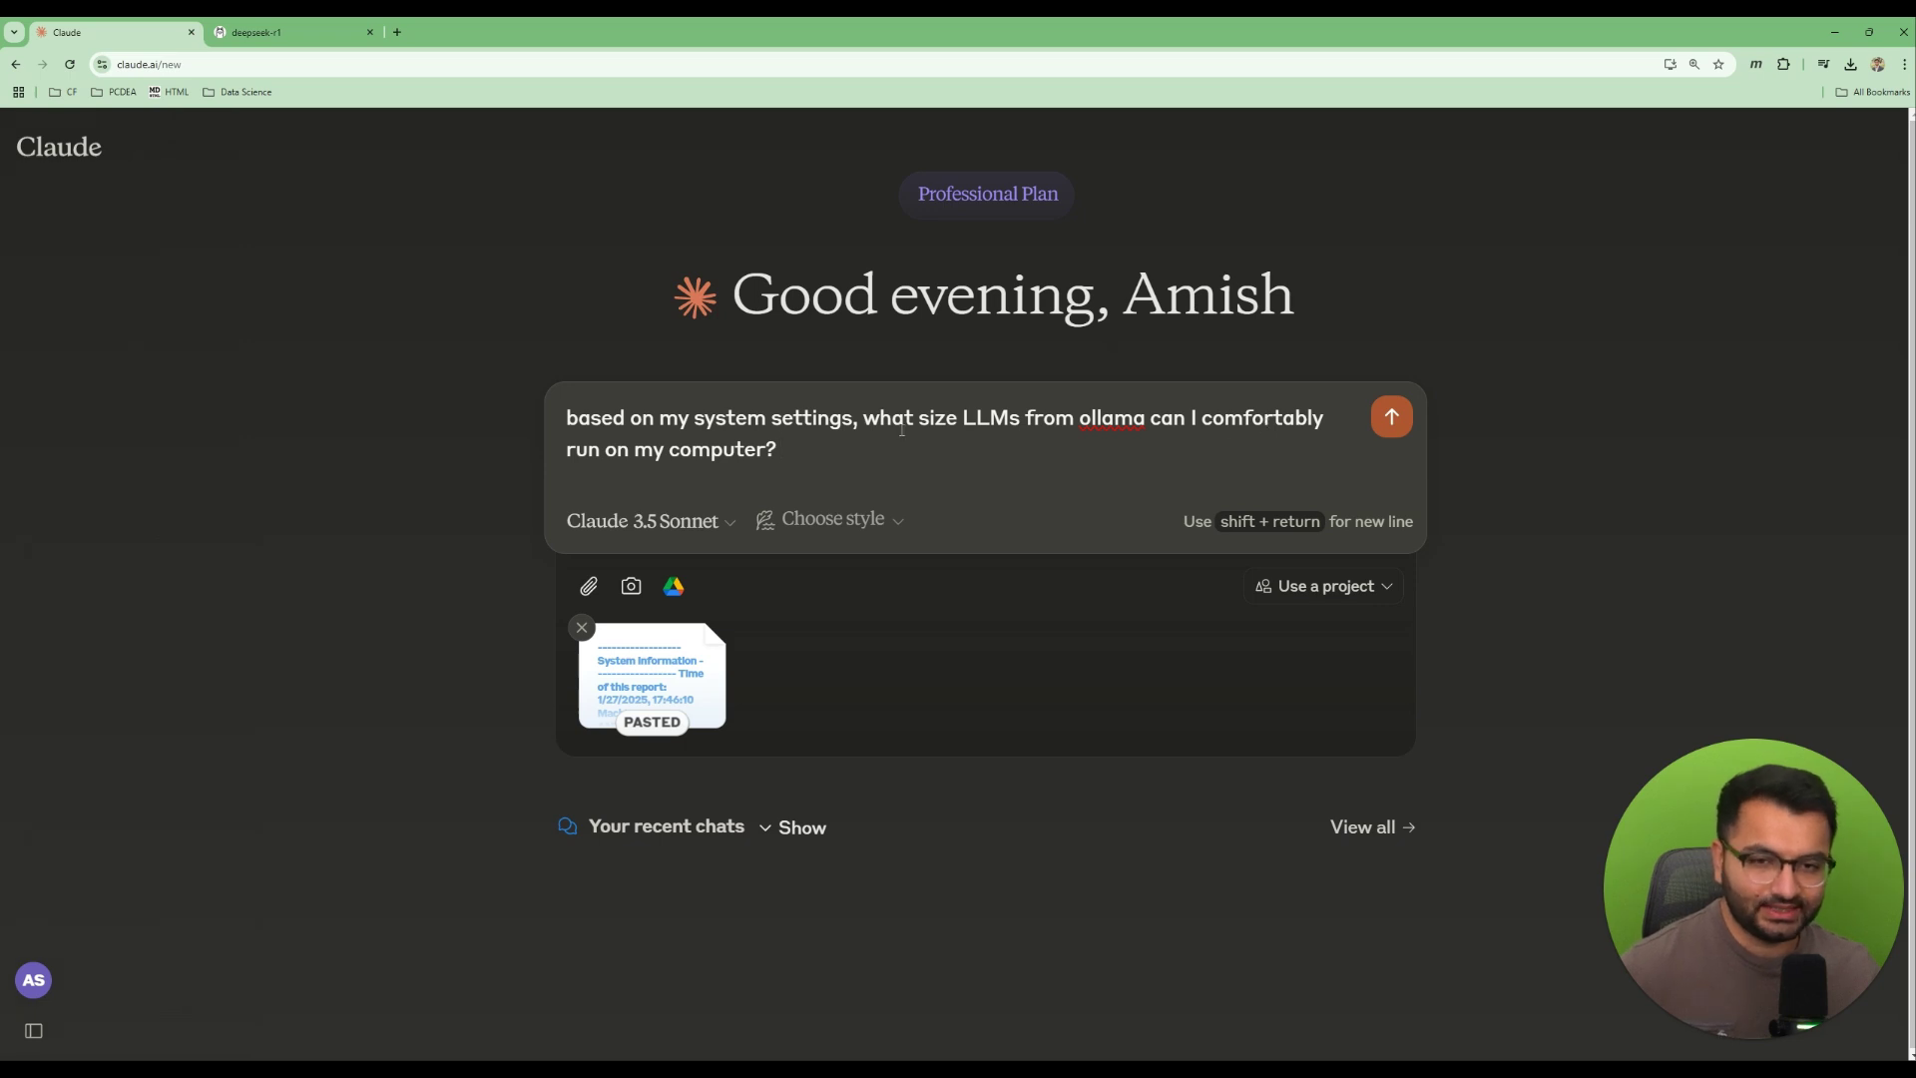
{"action": "left_click", "coordinate": [1393, 417]}
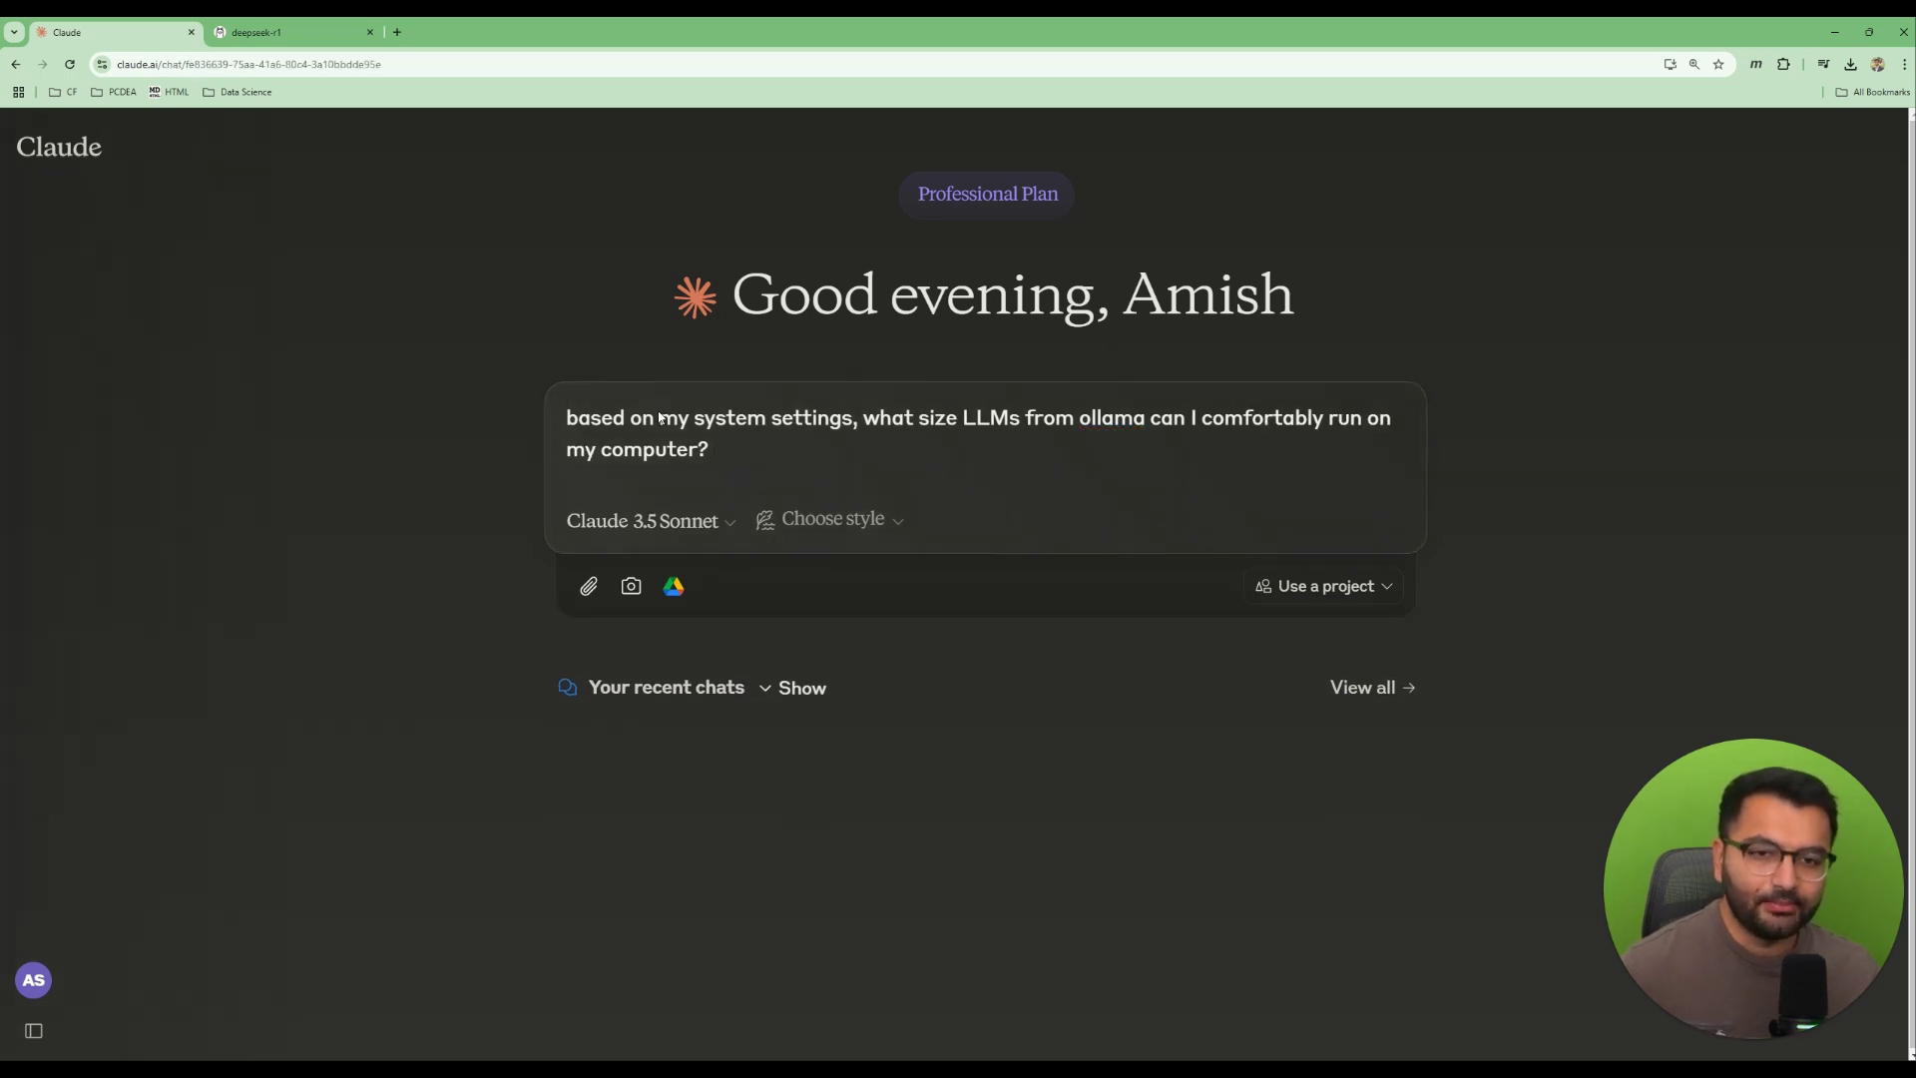
{"action": "left_click_drag", "start_coordinate": [789, 436], "coordinate": [894, 457]}
{"action": "left_click", "coordinate": [895, 457]}
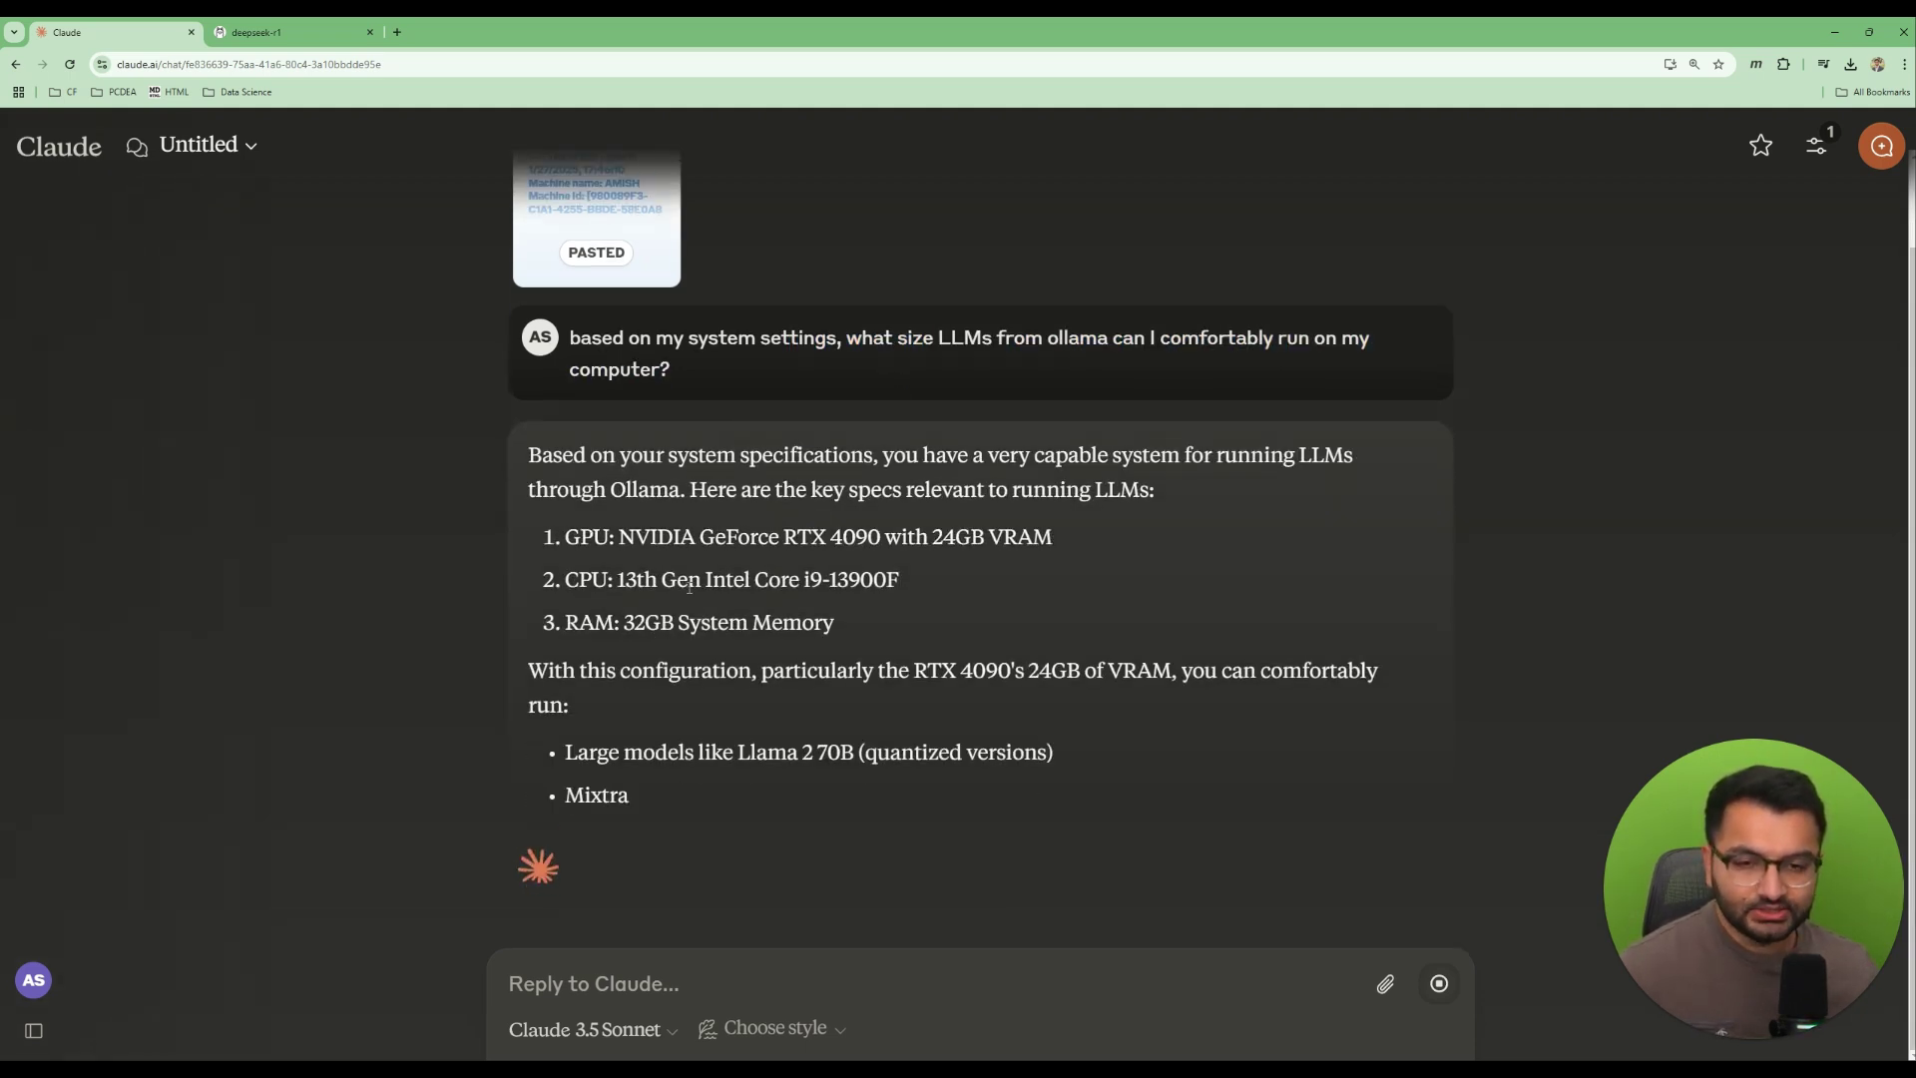
Highlight the GPU, CPU, 32GB memory lines and the suggested Llama model in the reply.
{"action": "left_click_drag", "start_coordinate": [619, 579], "coordinate": [1030, 575]}
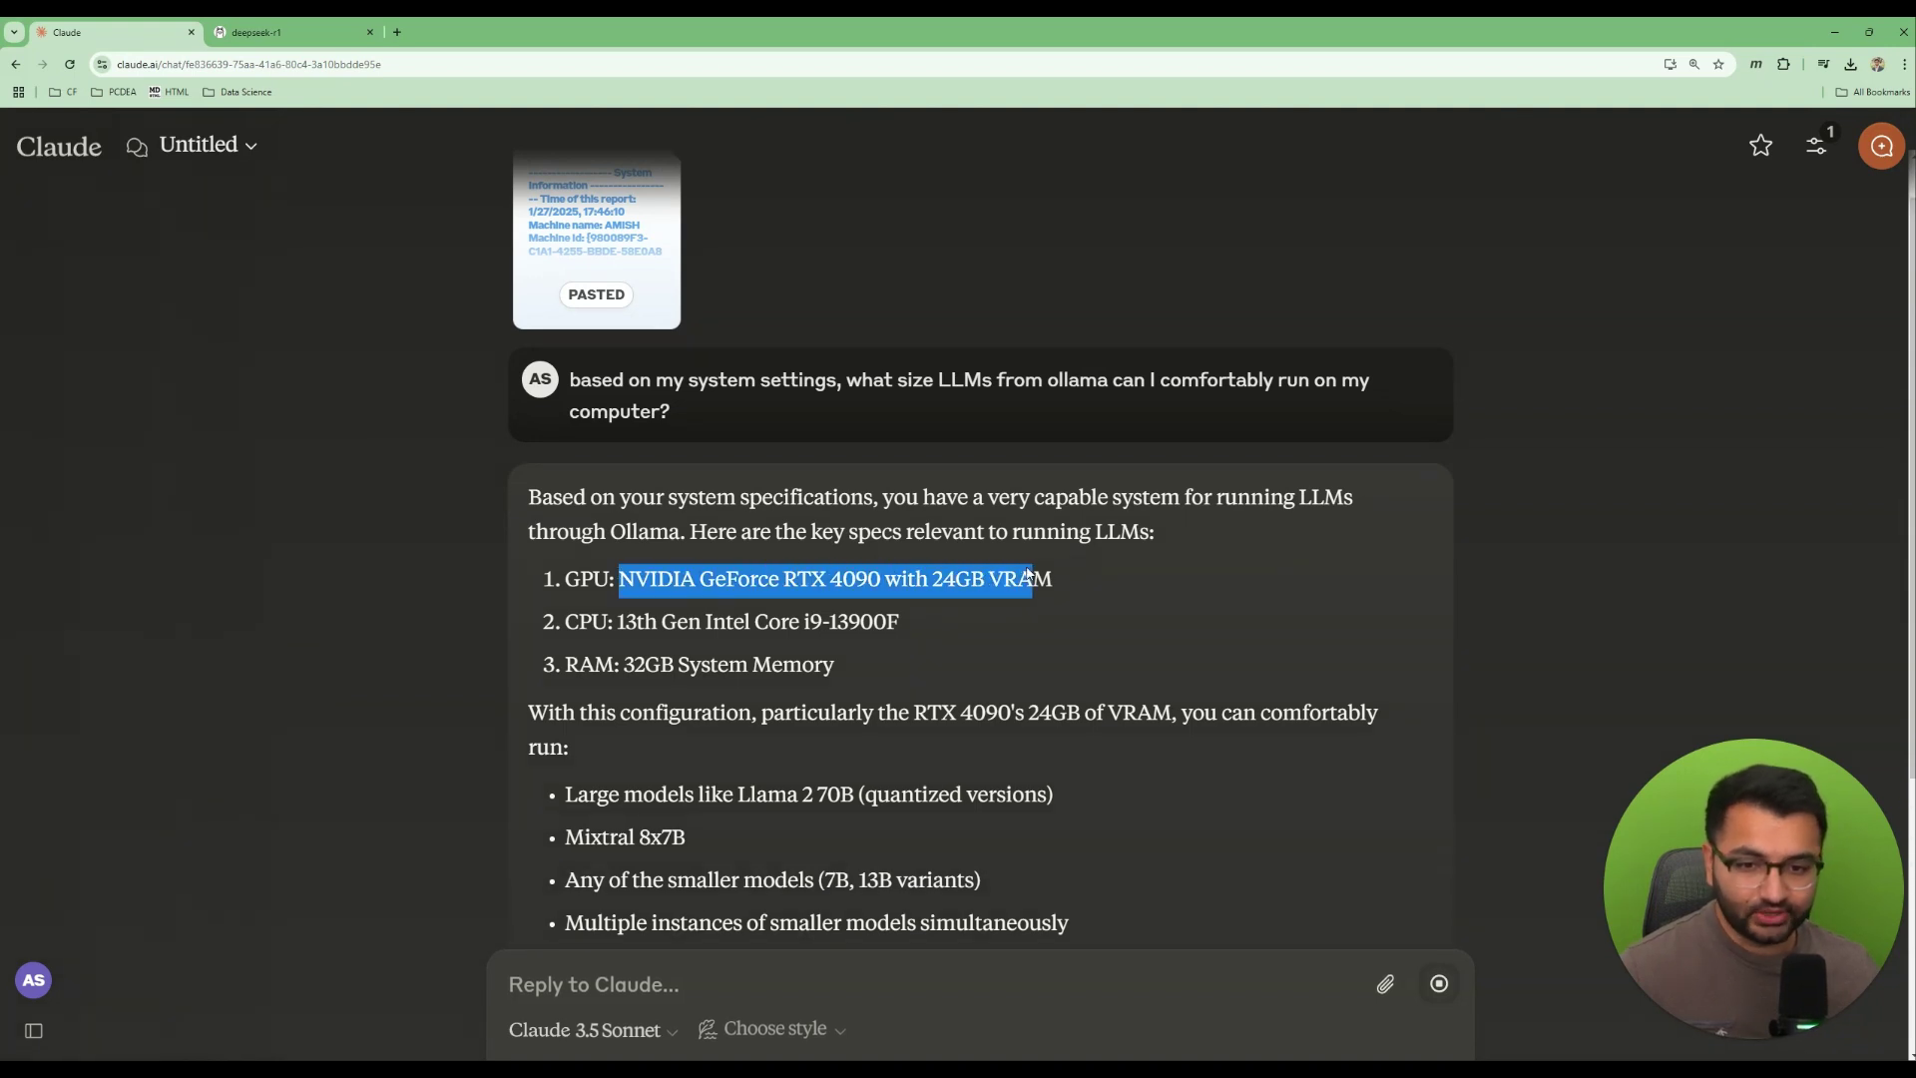
{"action": "left_click_drag", "start_coordinate": [619, 546], "coordinate": [872, 547]}
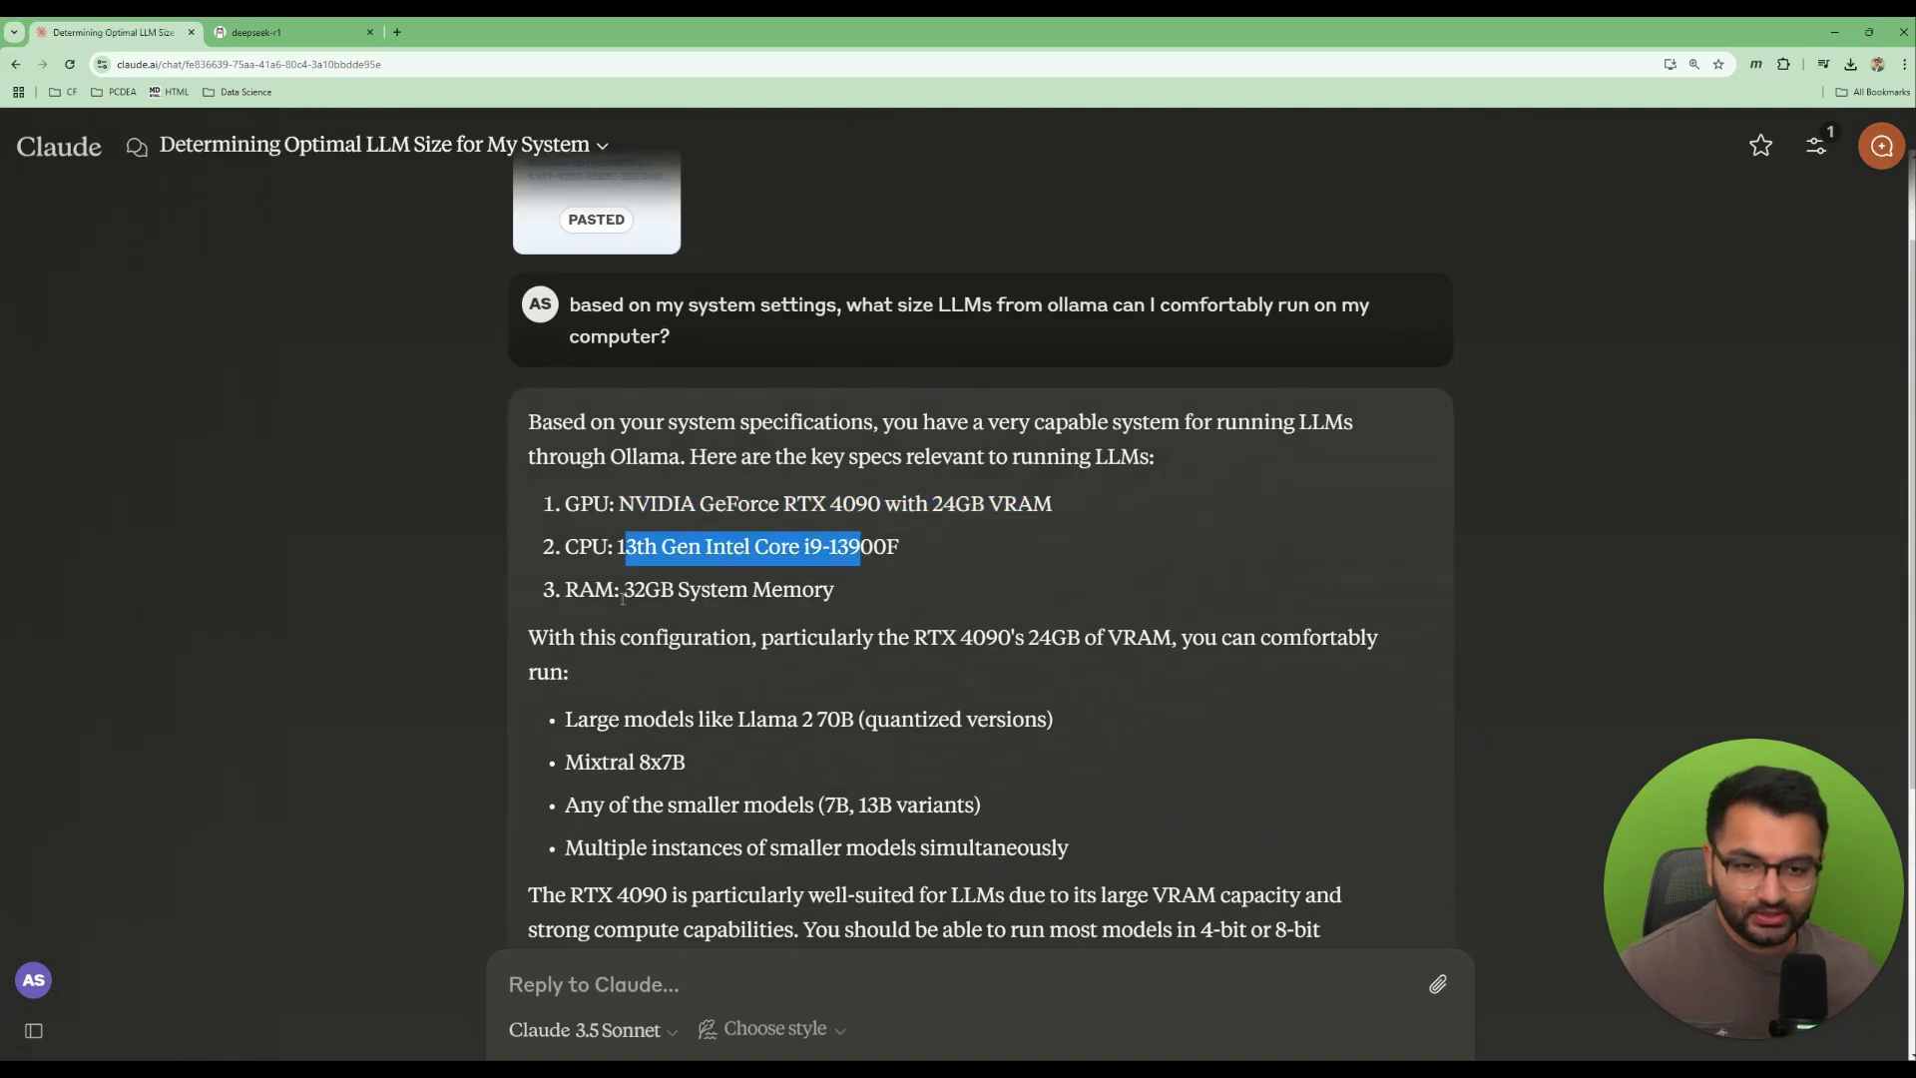
{"action": "left_click_drag", "start_coordinate": [621, 591], "coordinate": [834, 586]}
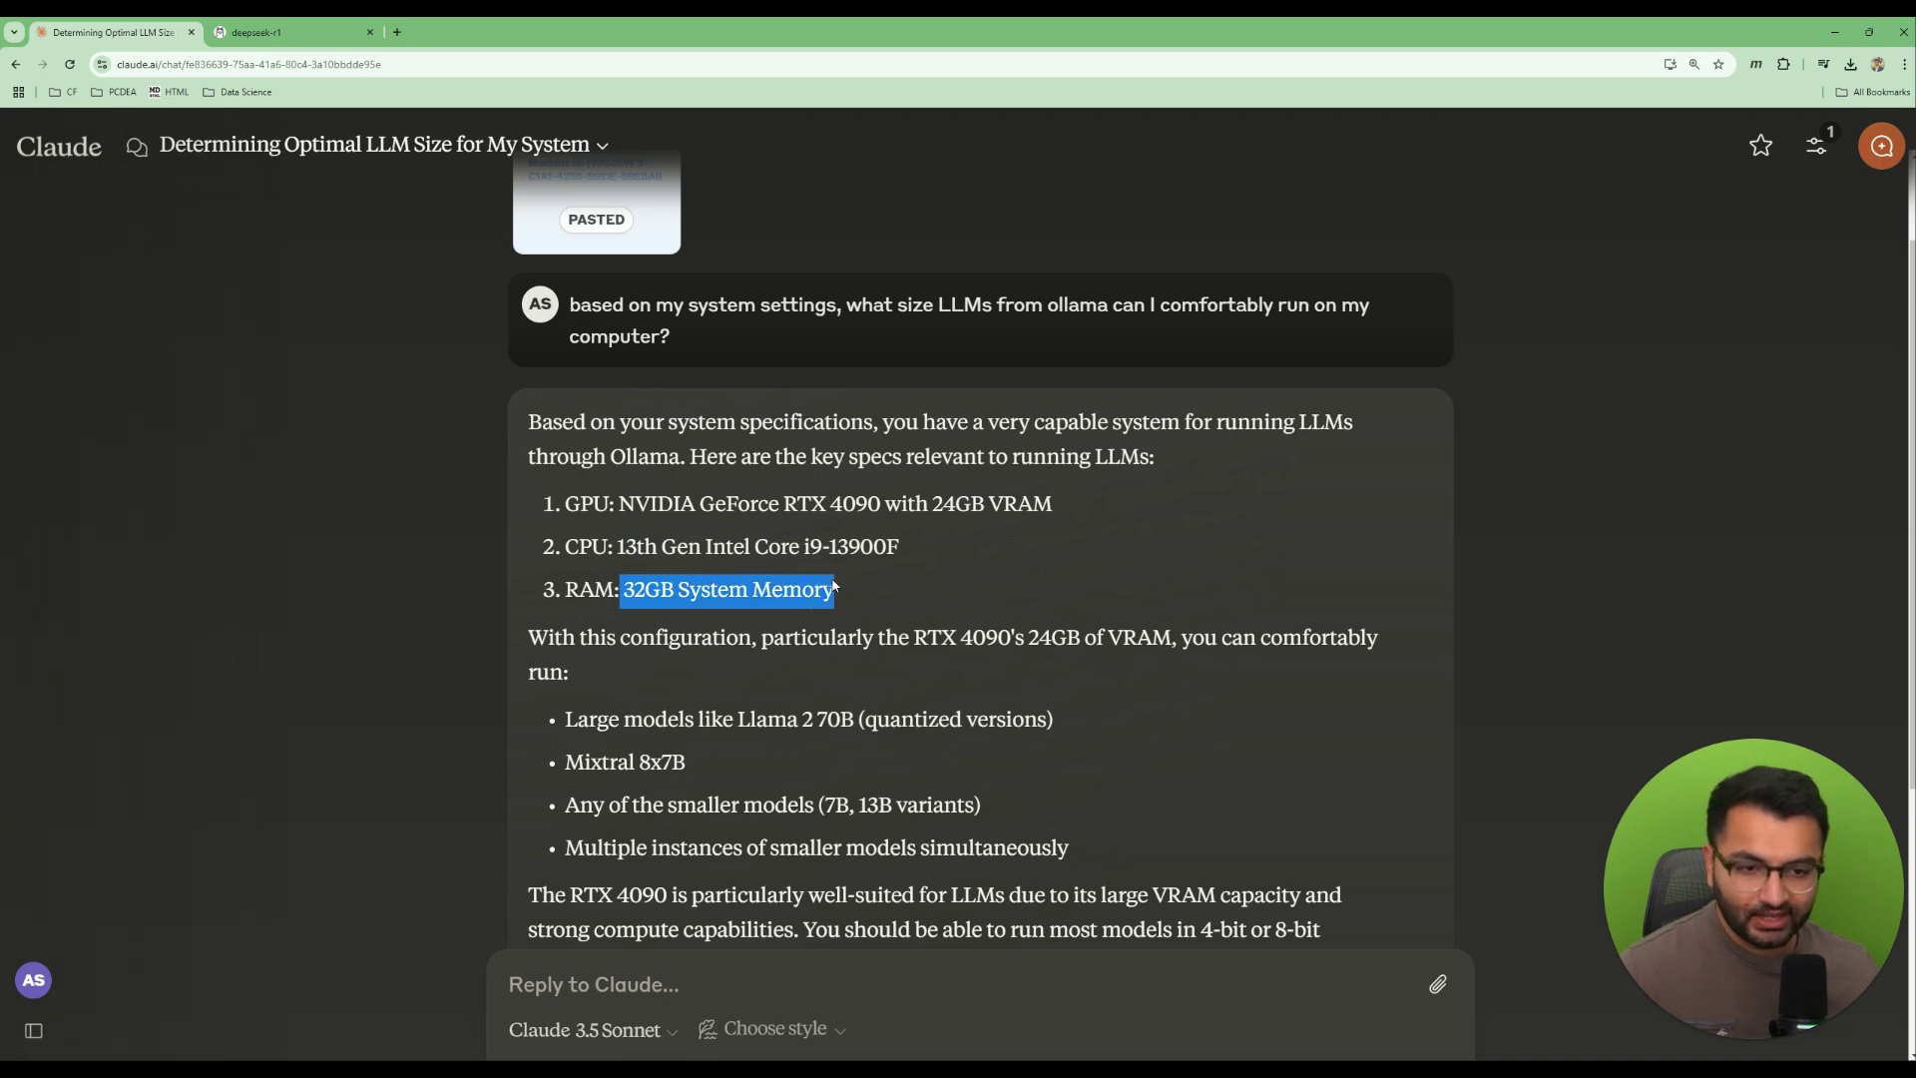
{"action": "left_click_drag", "start_coordinate": [739, 412], "coordinate": [894, 571]}
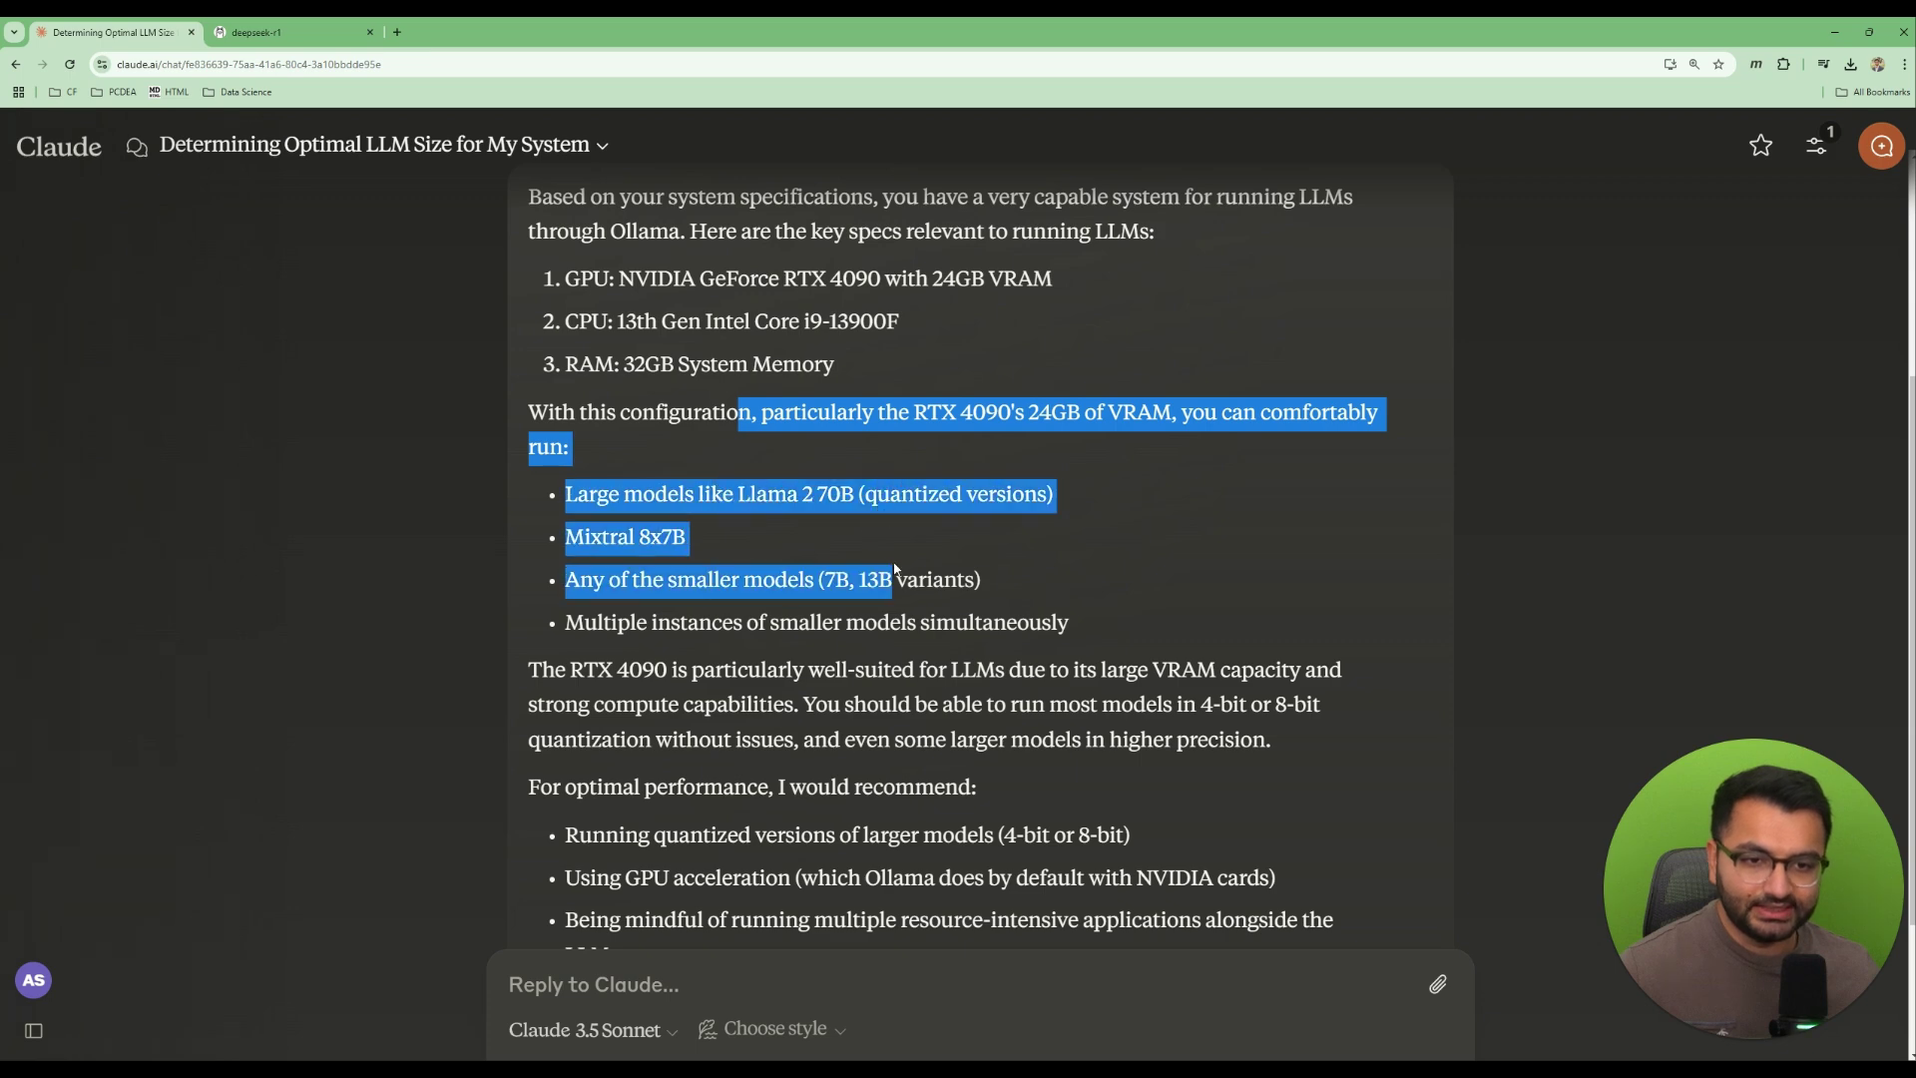
{"action": "left_click_drag", "start_coordinate": [605, 537], "coordinate": [788, 491]}
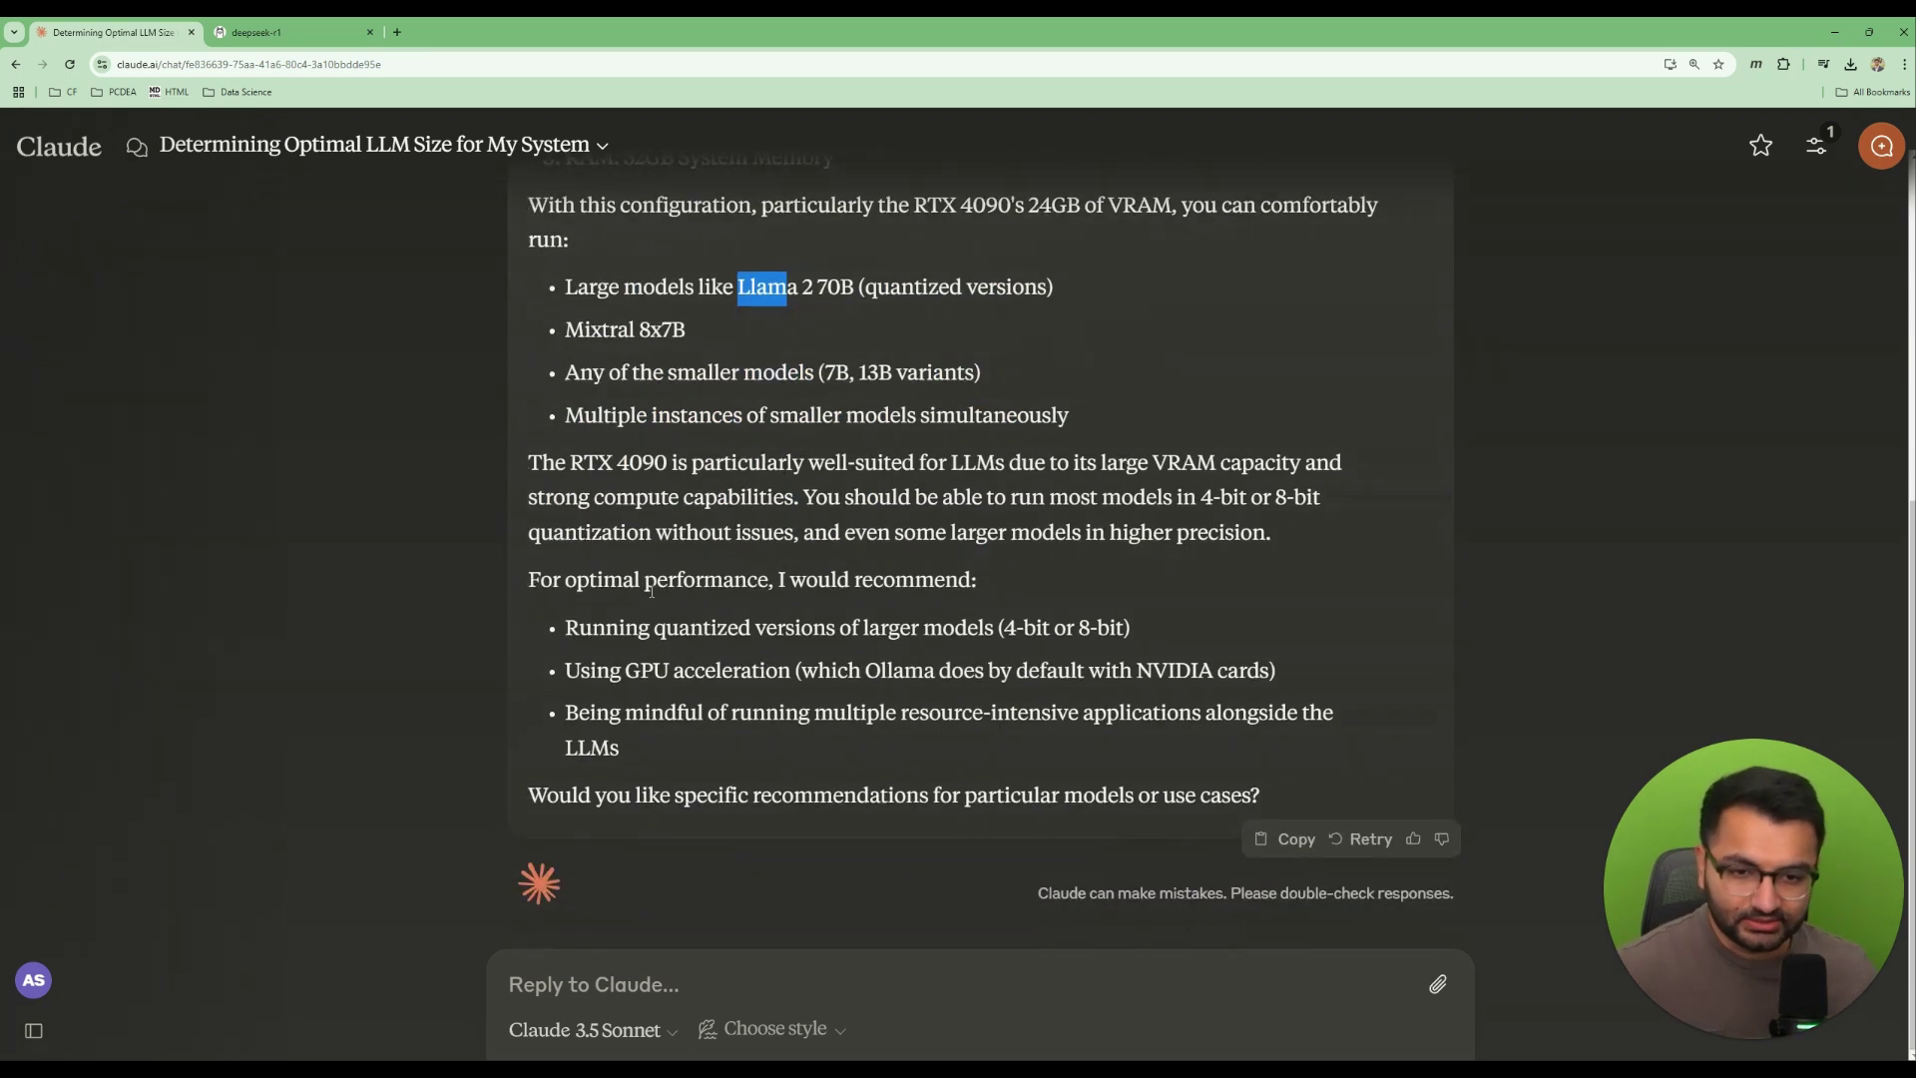
Show the 32b deepseek-r1 variant (20GB, ollama run deepseek-r1:32b) on the Ollama page.
{"action": "left_click", "coordinate": [275, 32]}
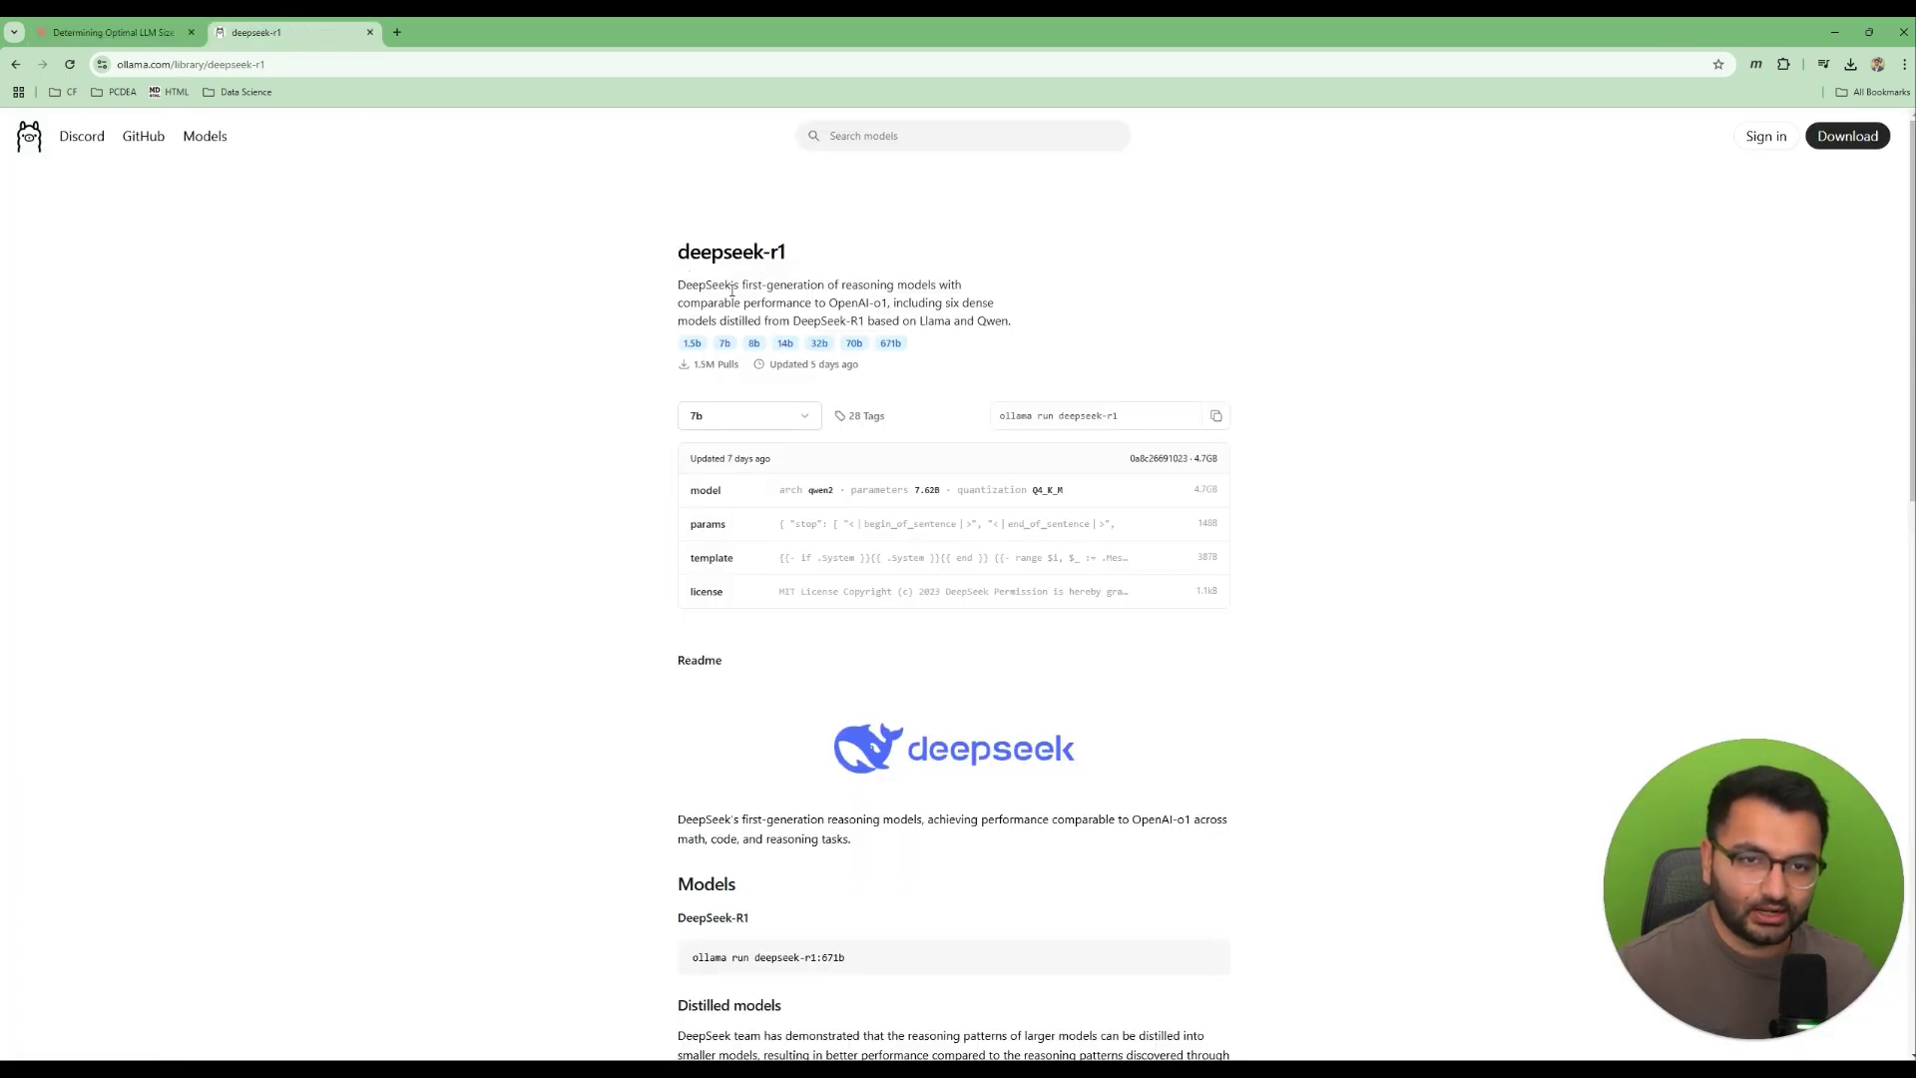
{"action": "scroll", "coordinate": [659, 239], "scroll_direction": "down", "scroll_amount": 5}
{"action": "scroll", "coordinate": [650, 226], "scroll_direction": "up", "scroll_amount": 5}
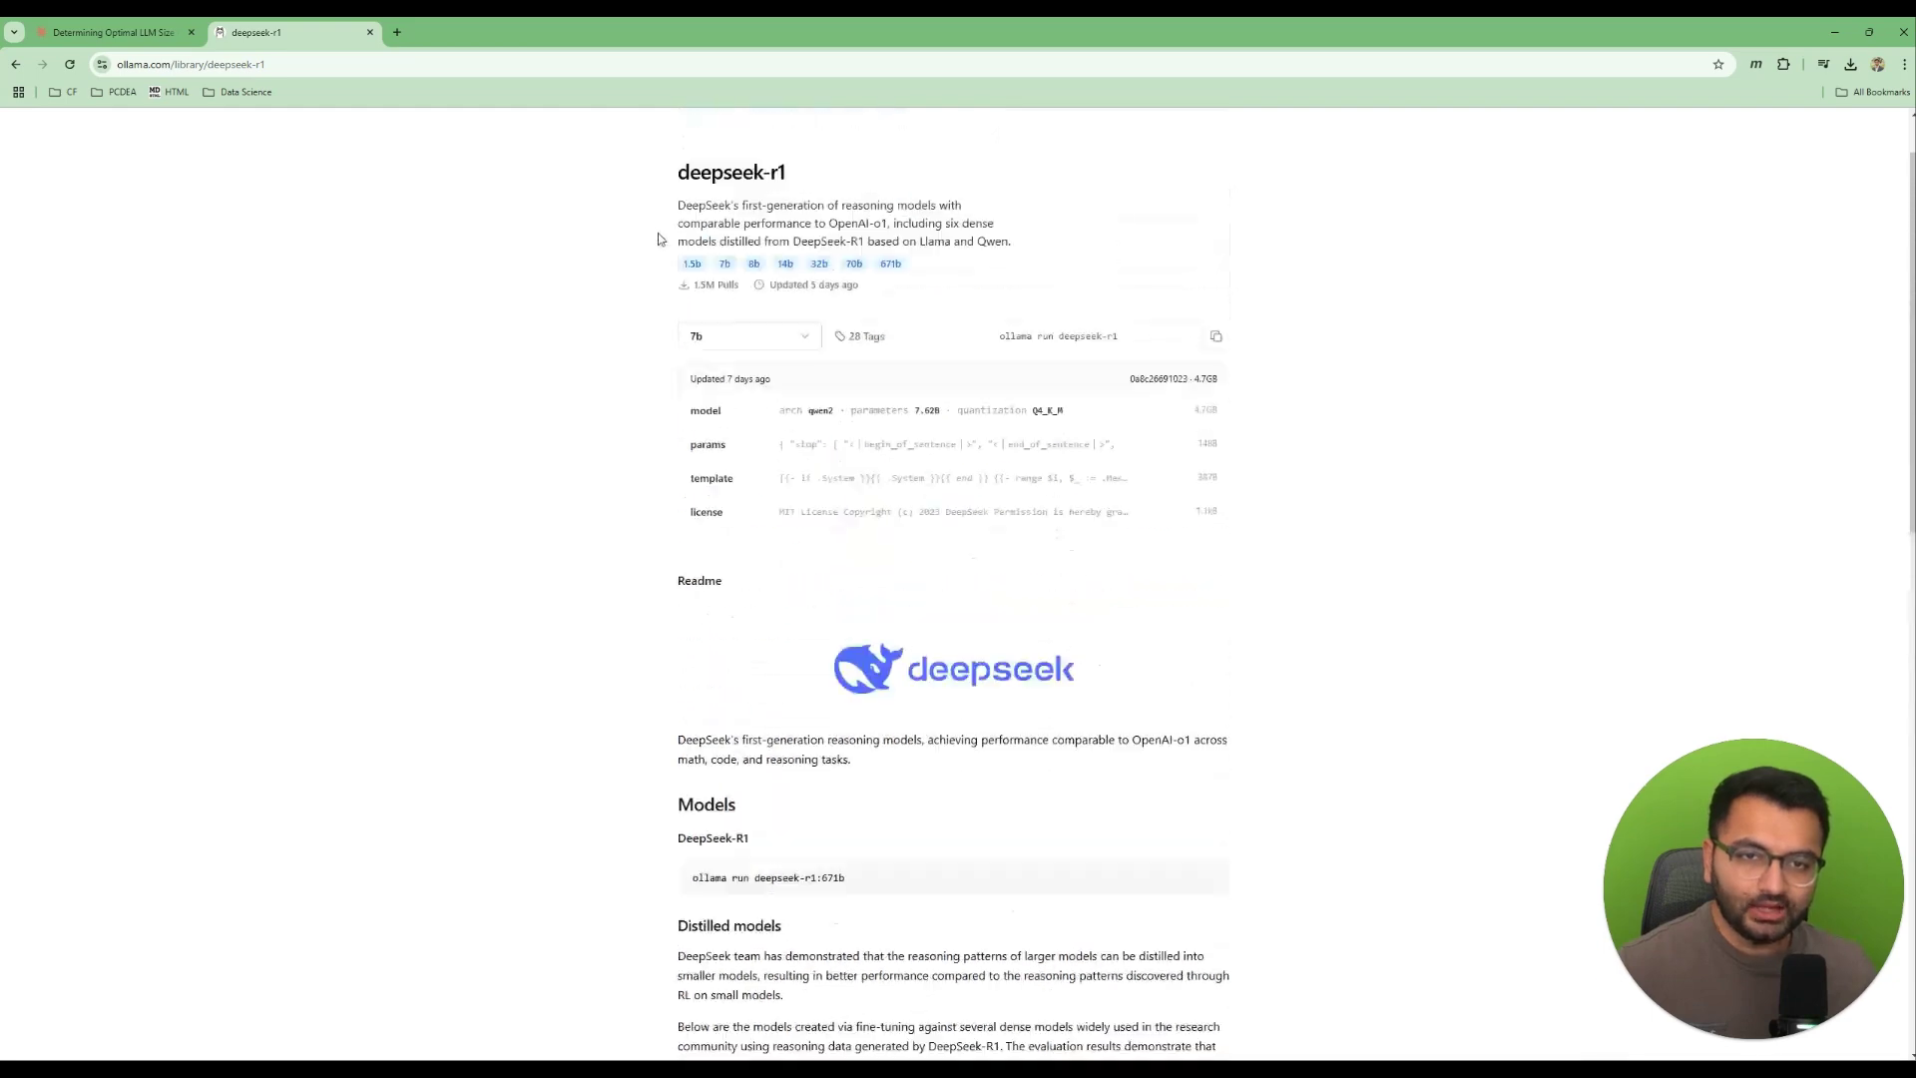
{"action": "left_click", "coordinate": [749, 416]}
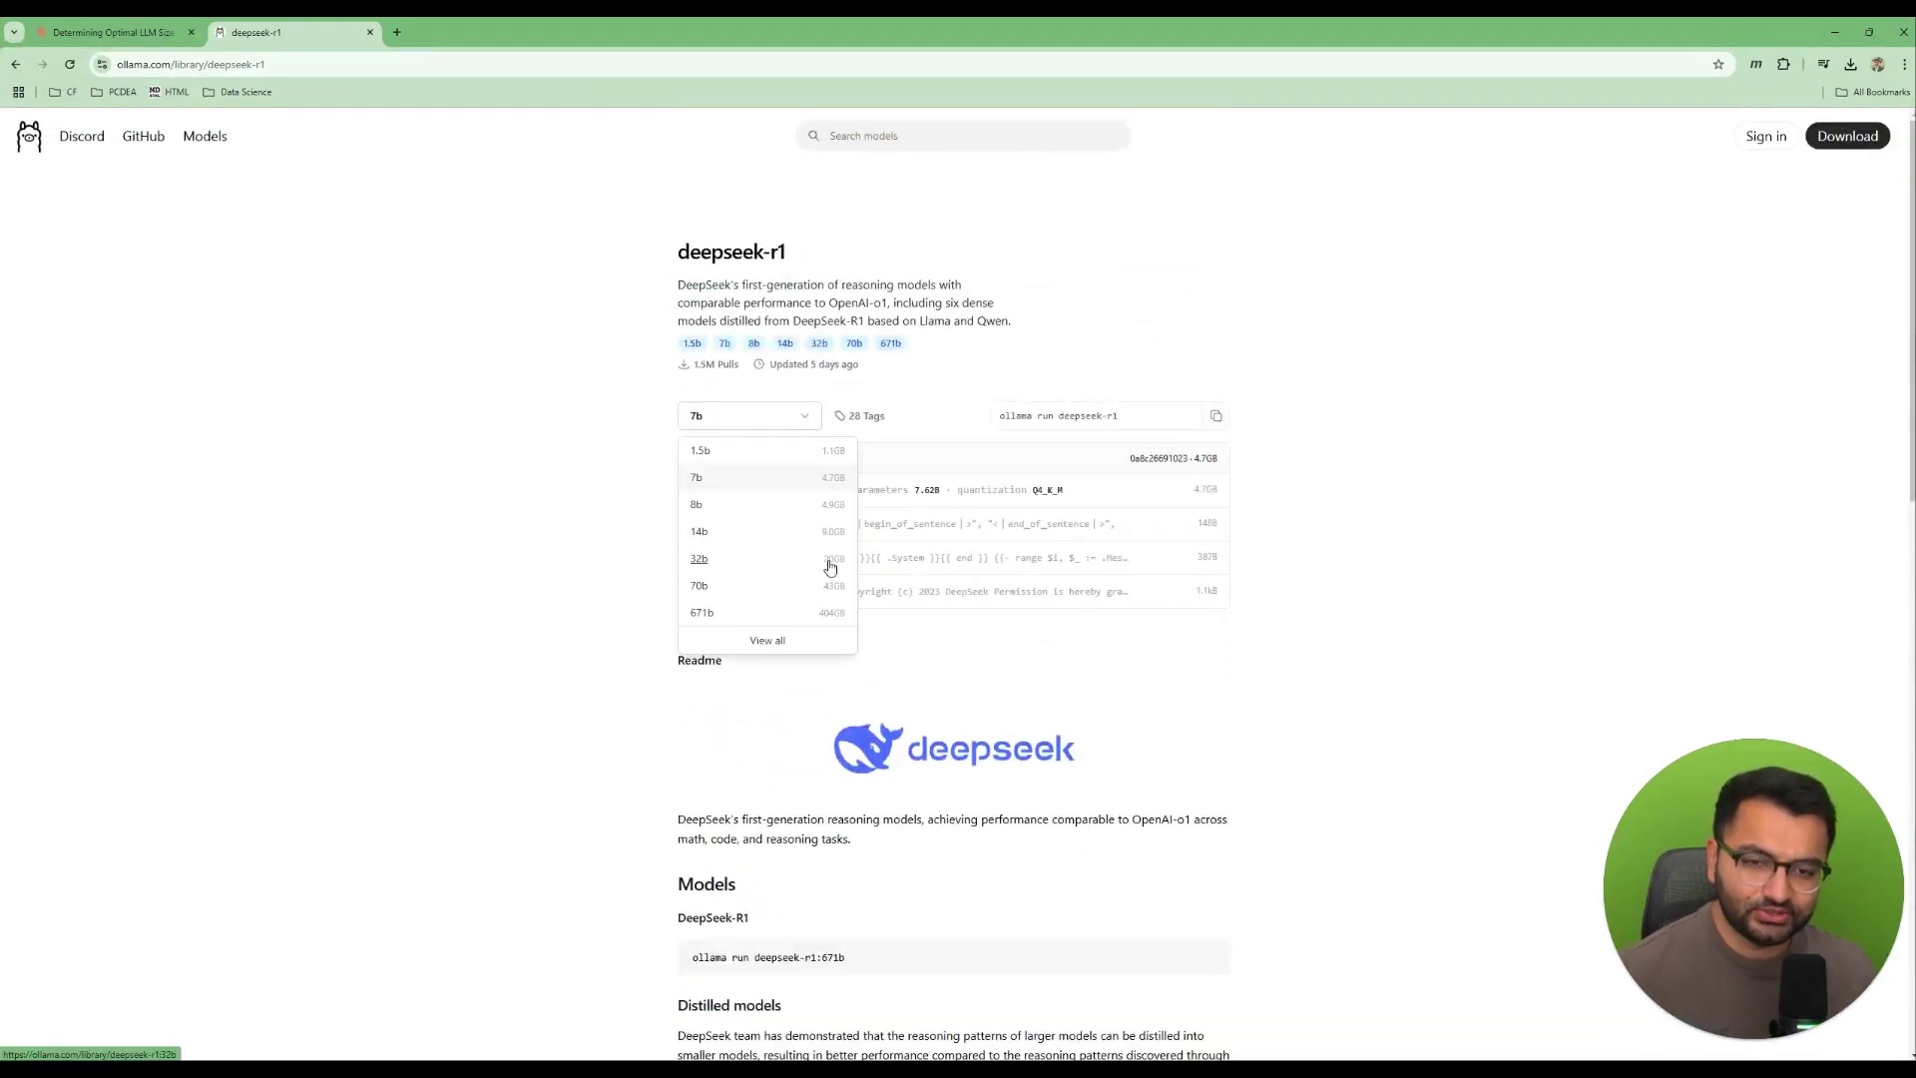
{"action": "left_click", "coordinate": [699, 566]}
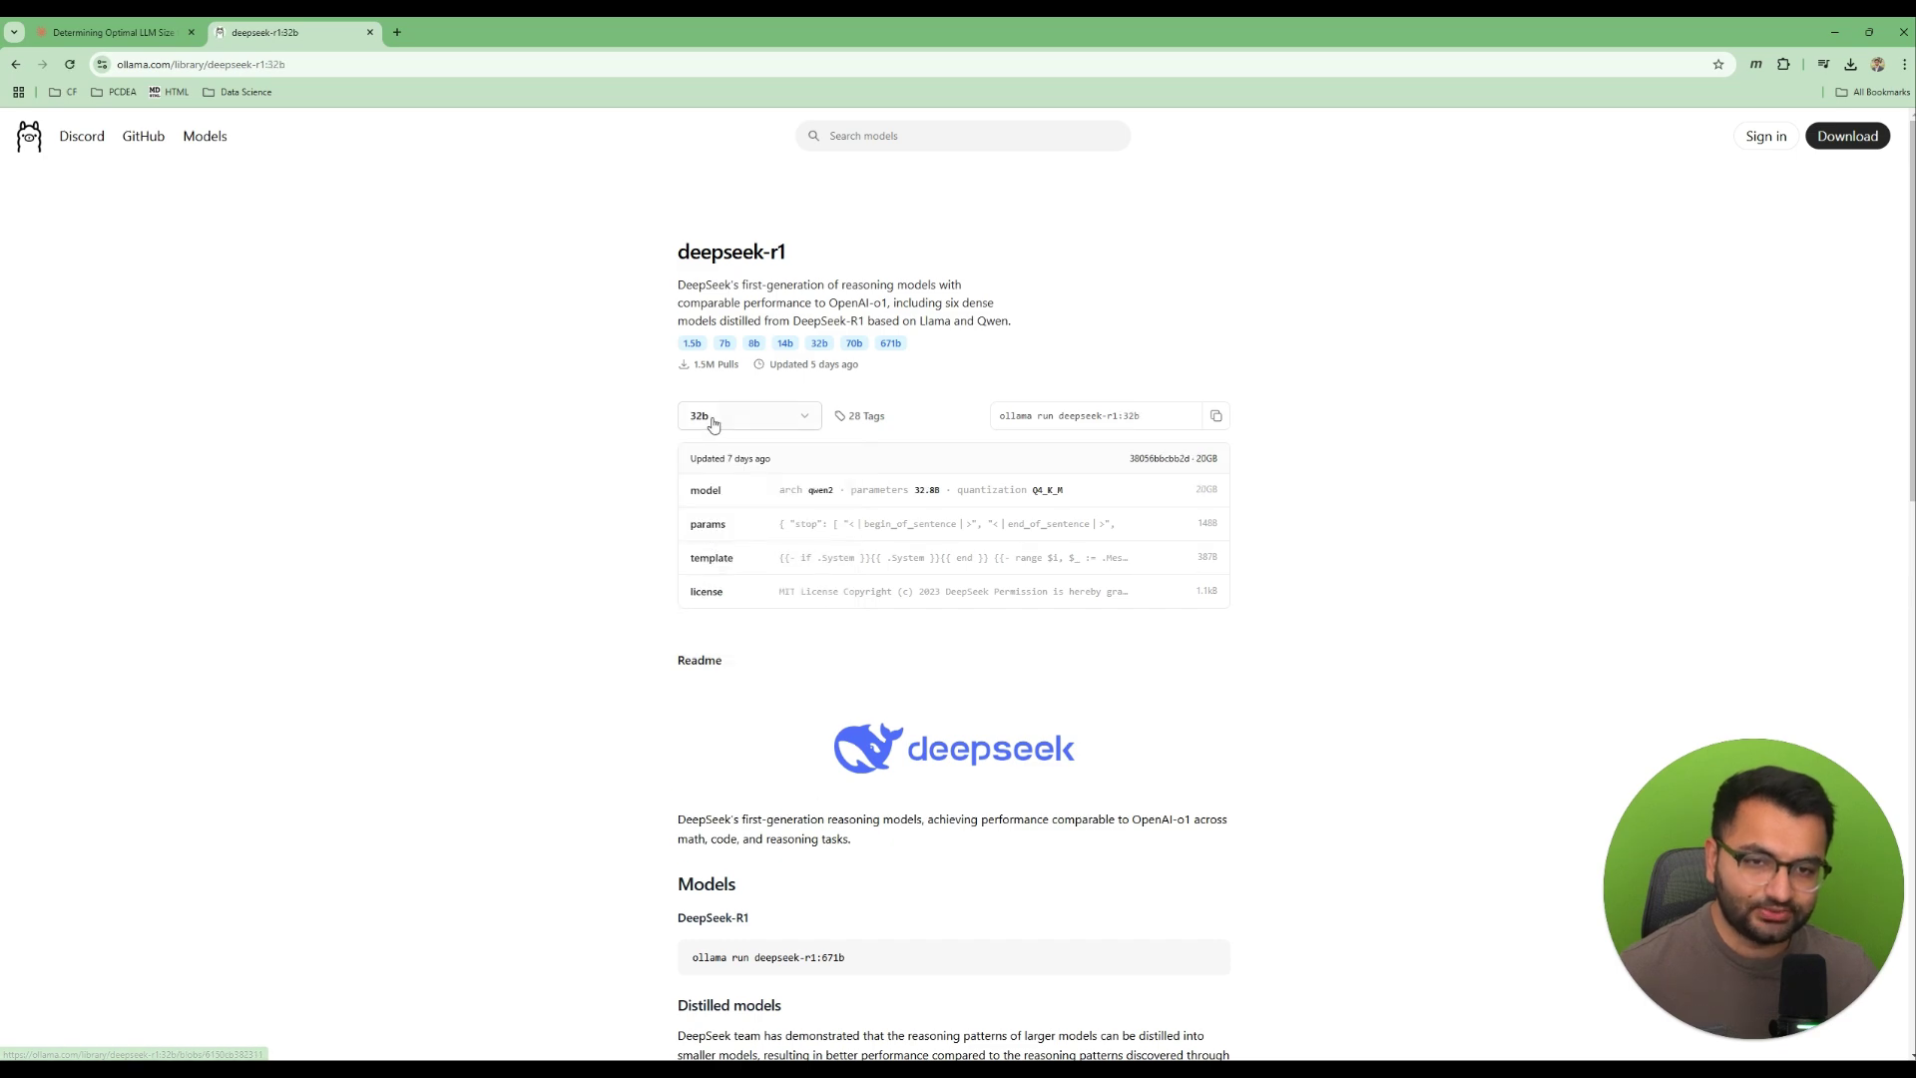
{"action": "scroll", "coordinate": [834, 499], "scroll_direction": "down", "scroll_amount": 4}
{"action": "scroll", "coordinate": [828, 486], "scroll_direction": "up", "scroll_amount": 3}
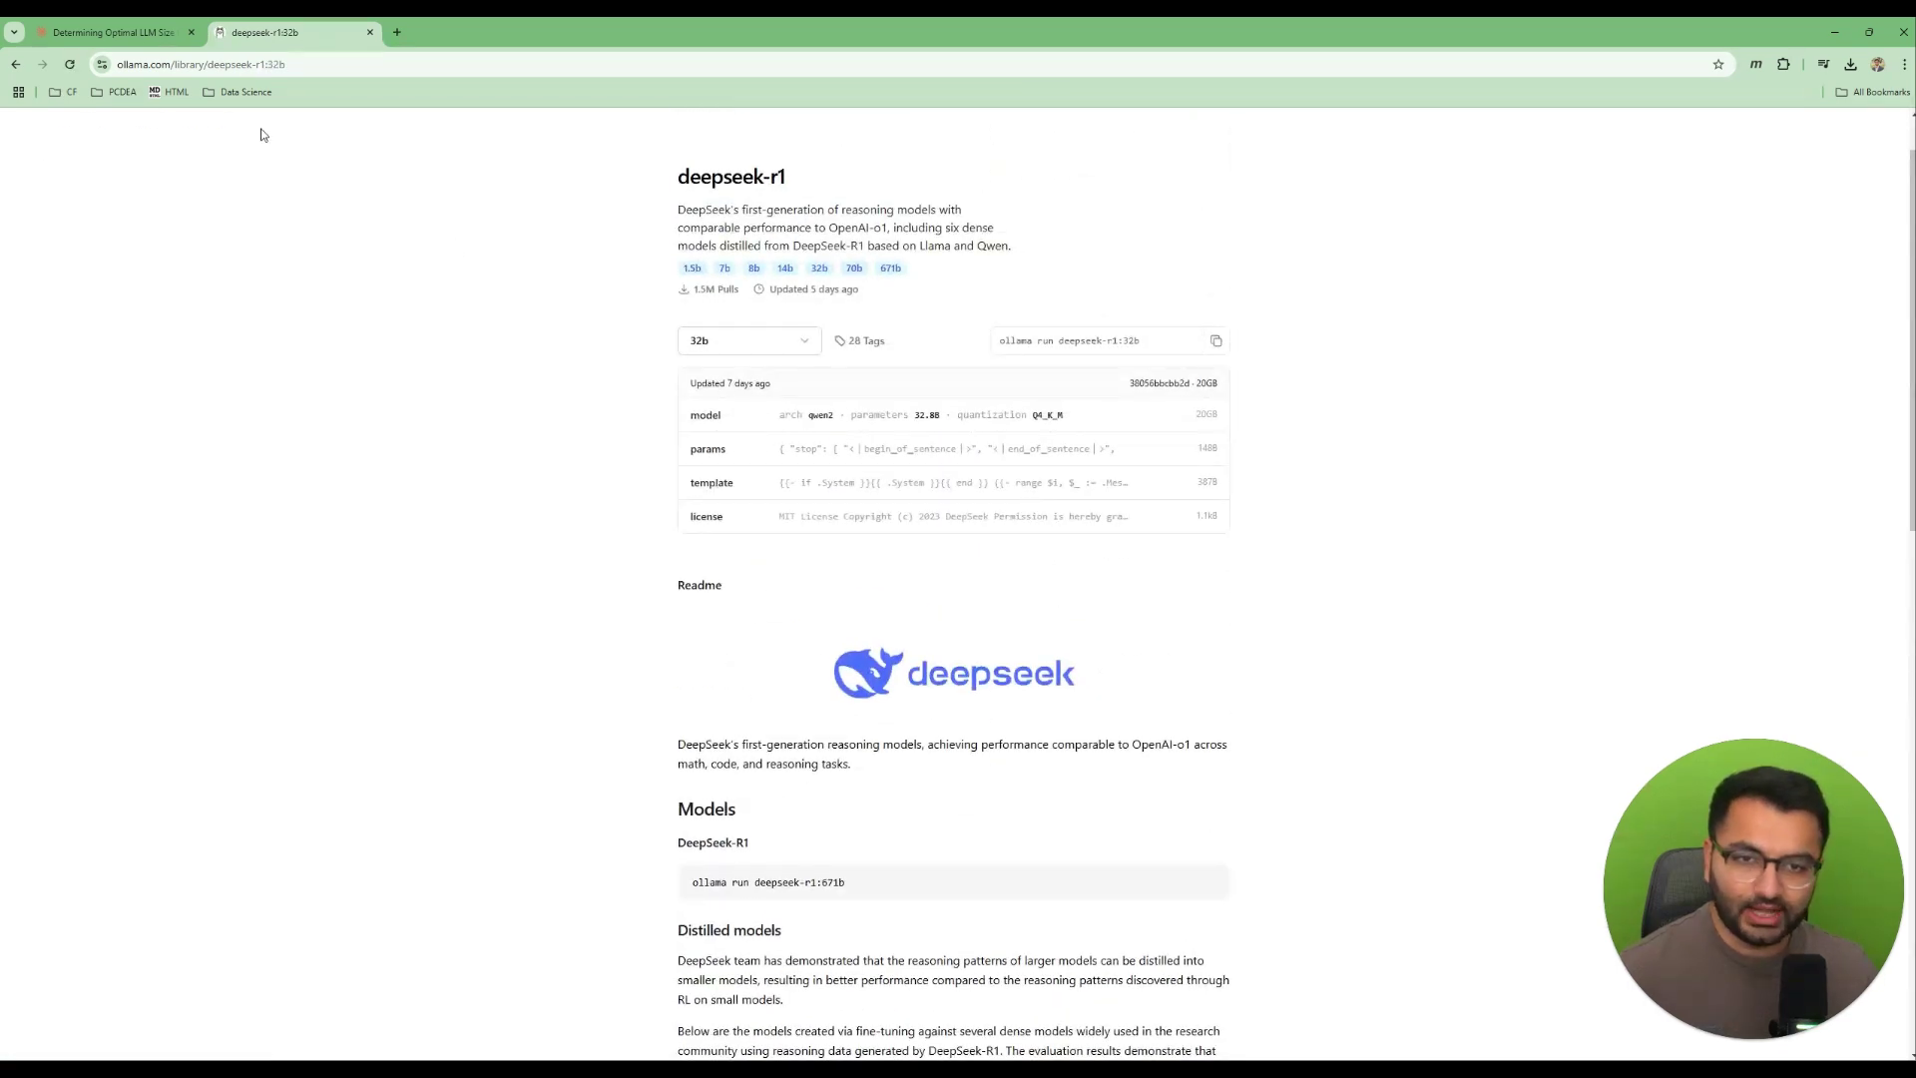
Ask Claude 'can I run deepseek r1 32b with 20g size'.
{"action": "left_click", "coordinate": [110, 32]}
{"action": "left_click", "coordinate": [913, 973]}
{"action": "type", "text": "can"}
{"action": "key", "text": "Caps_Lock"}
{"action": "type", "text": "I"}
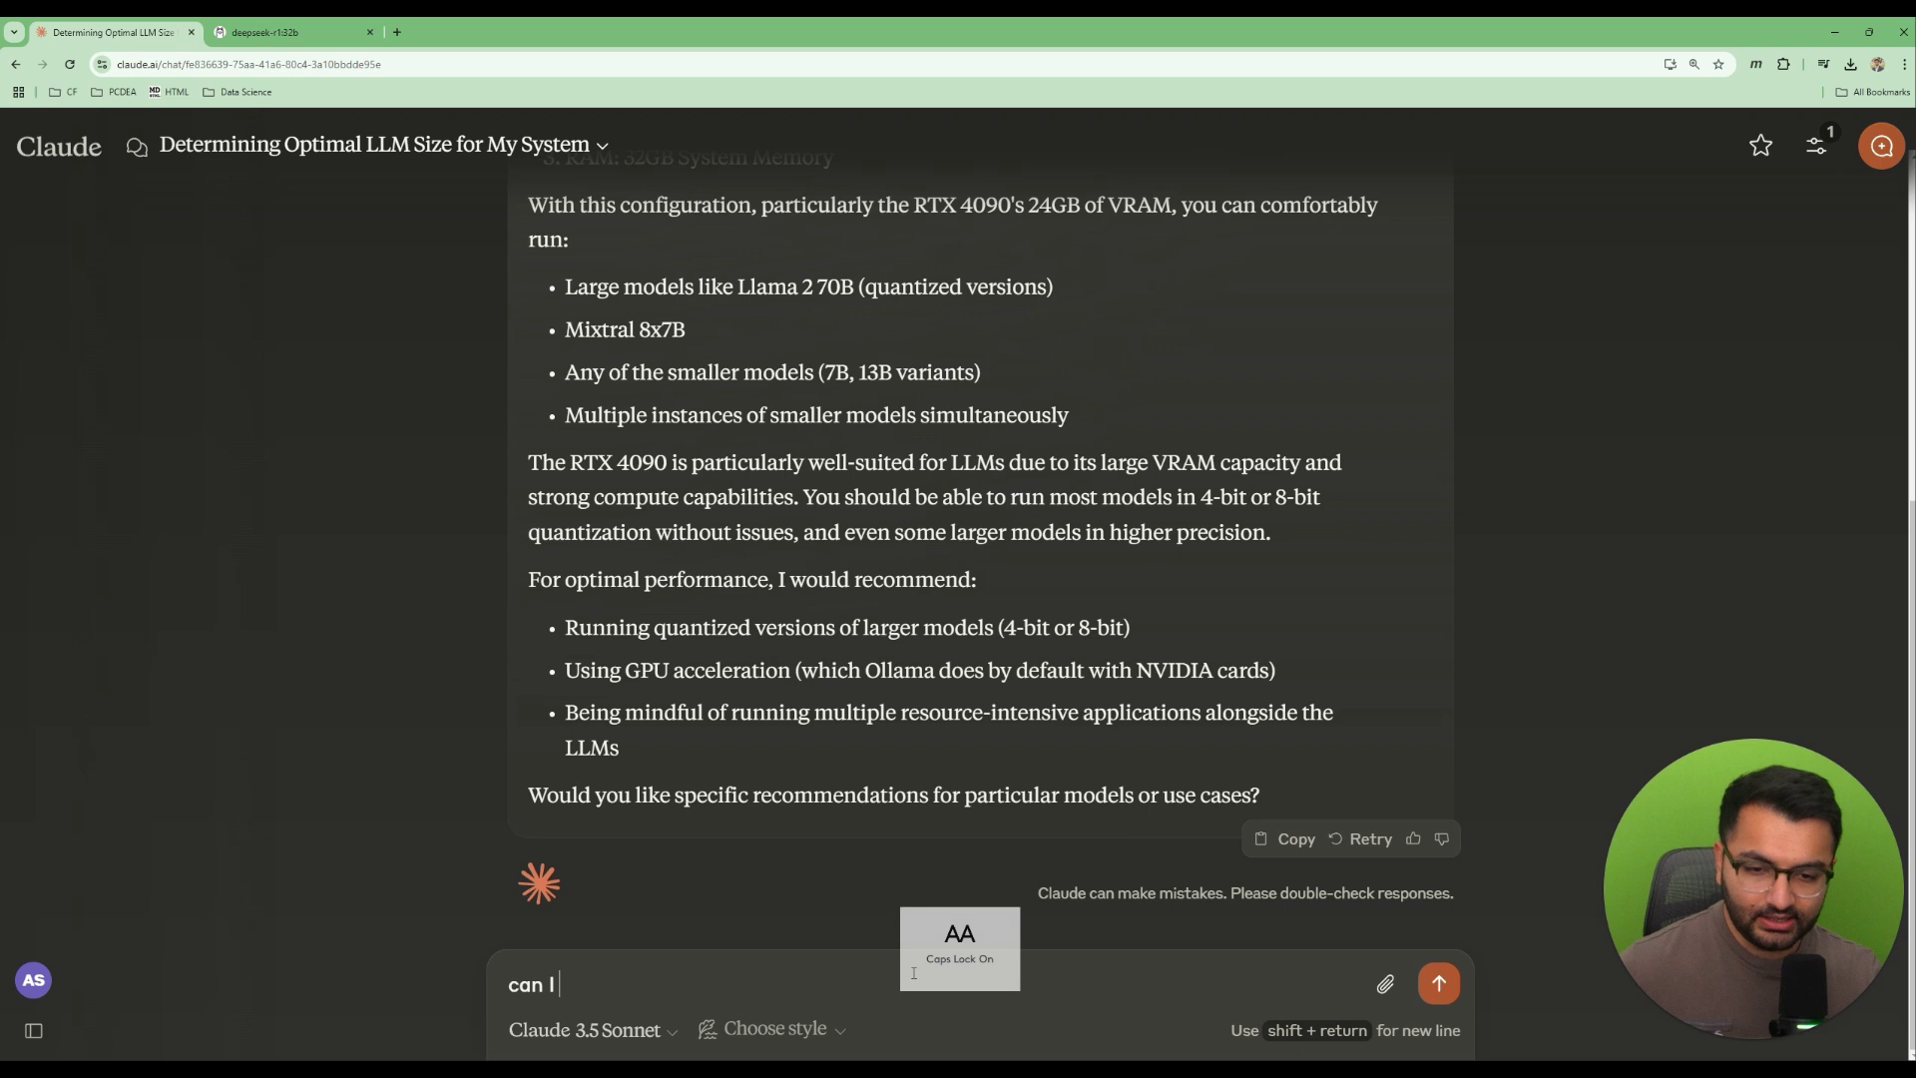
{"action": "key", "text": "Caps_Lock"}
{"action": "type", "text": "run deepseek r1 "}
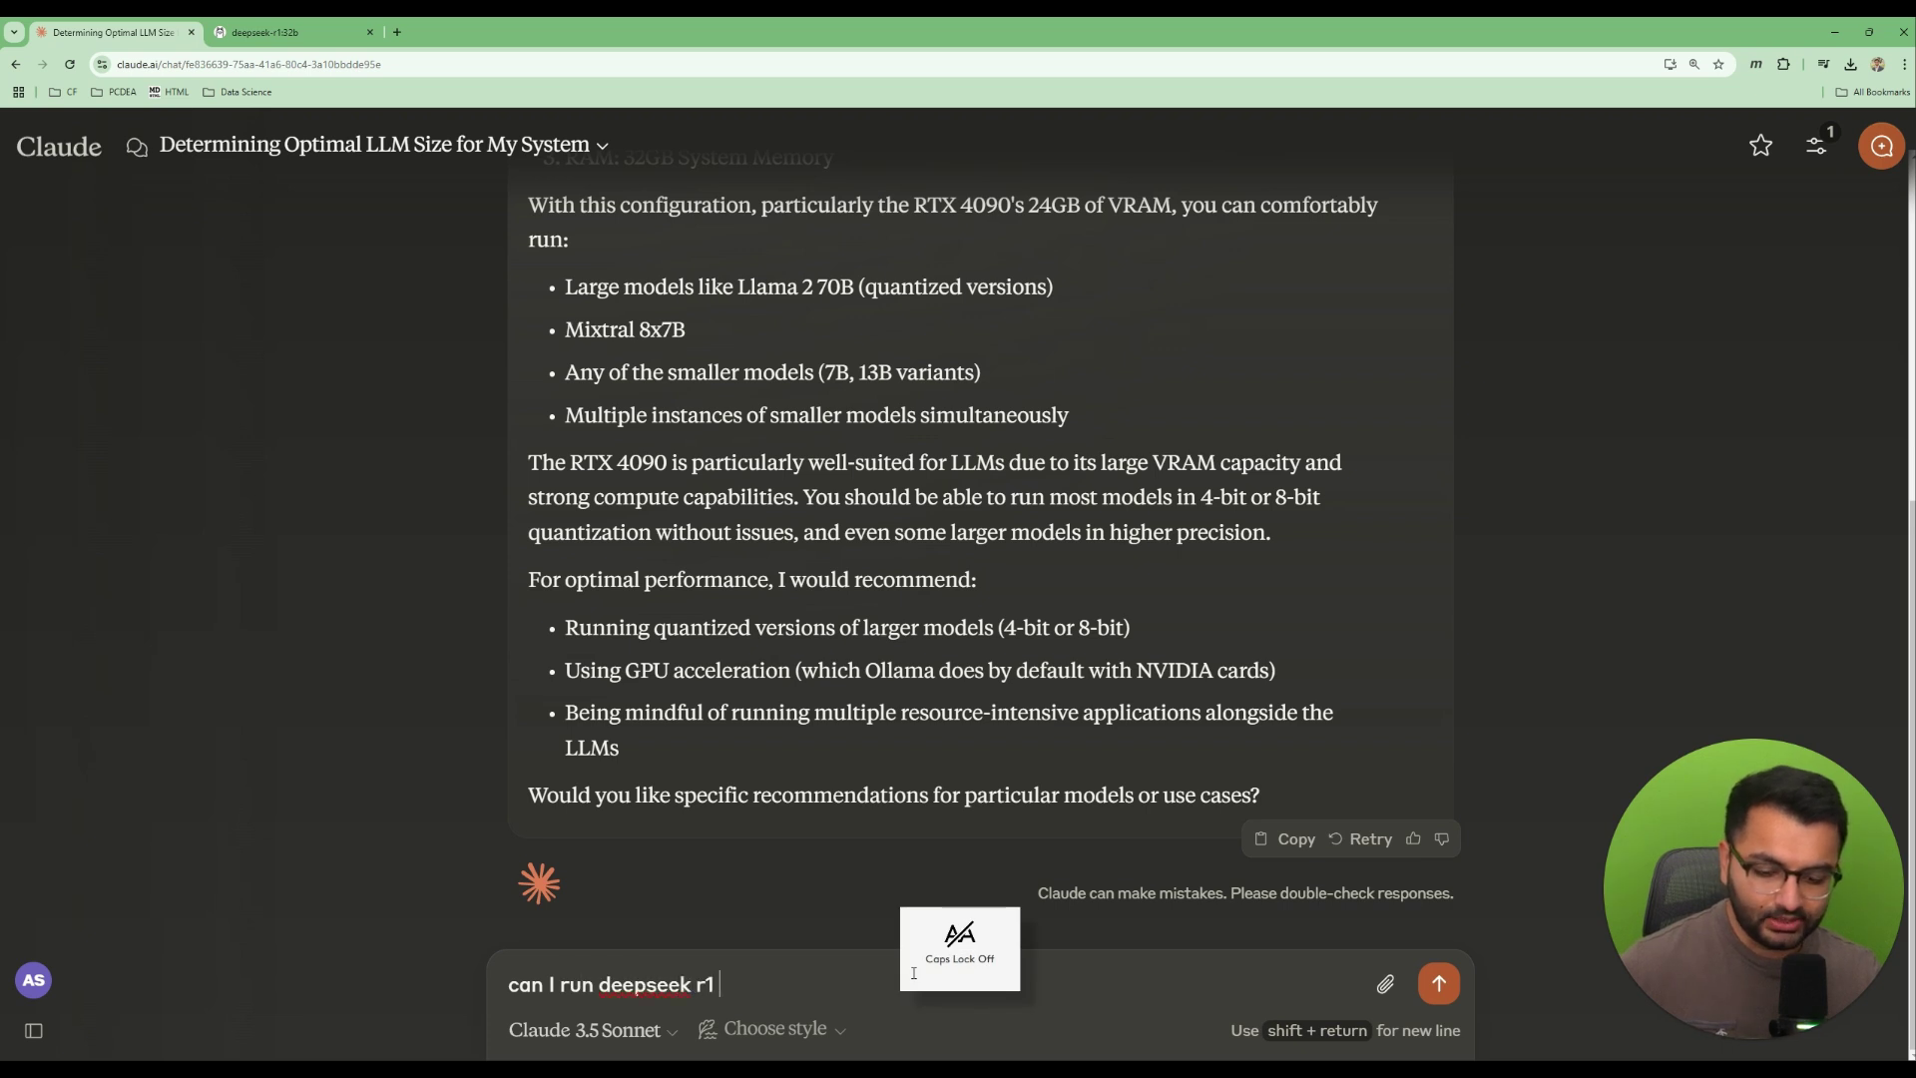
{"action": "type", "text": "32b with 20"}
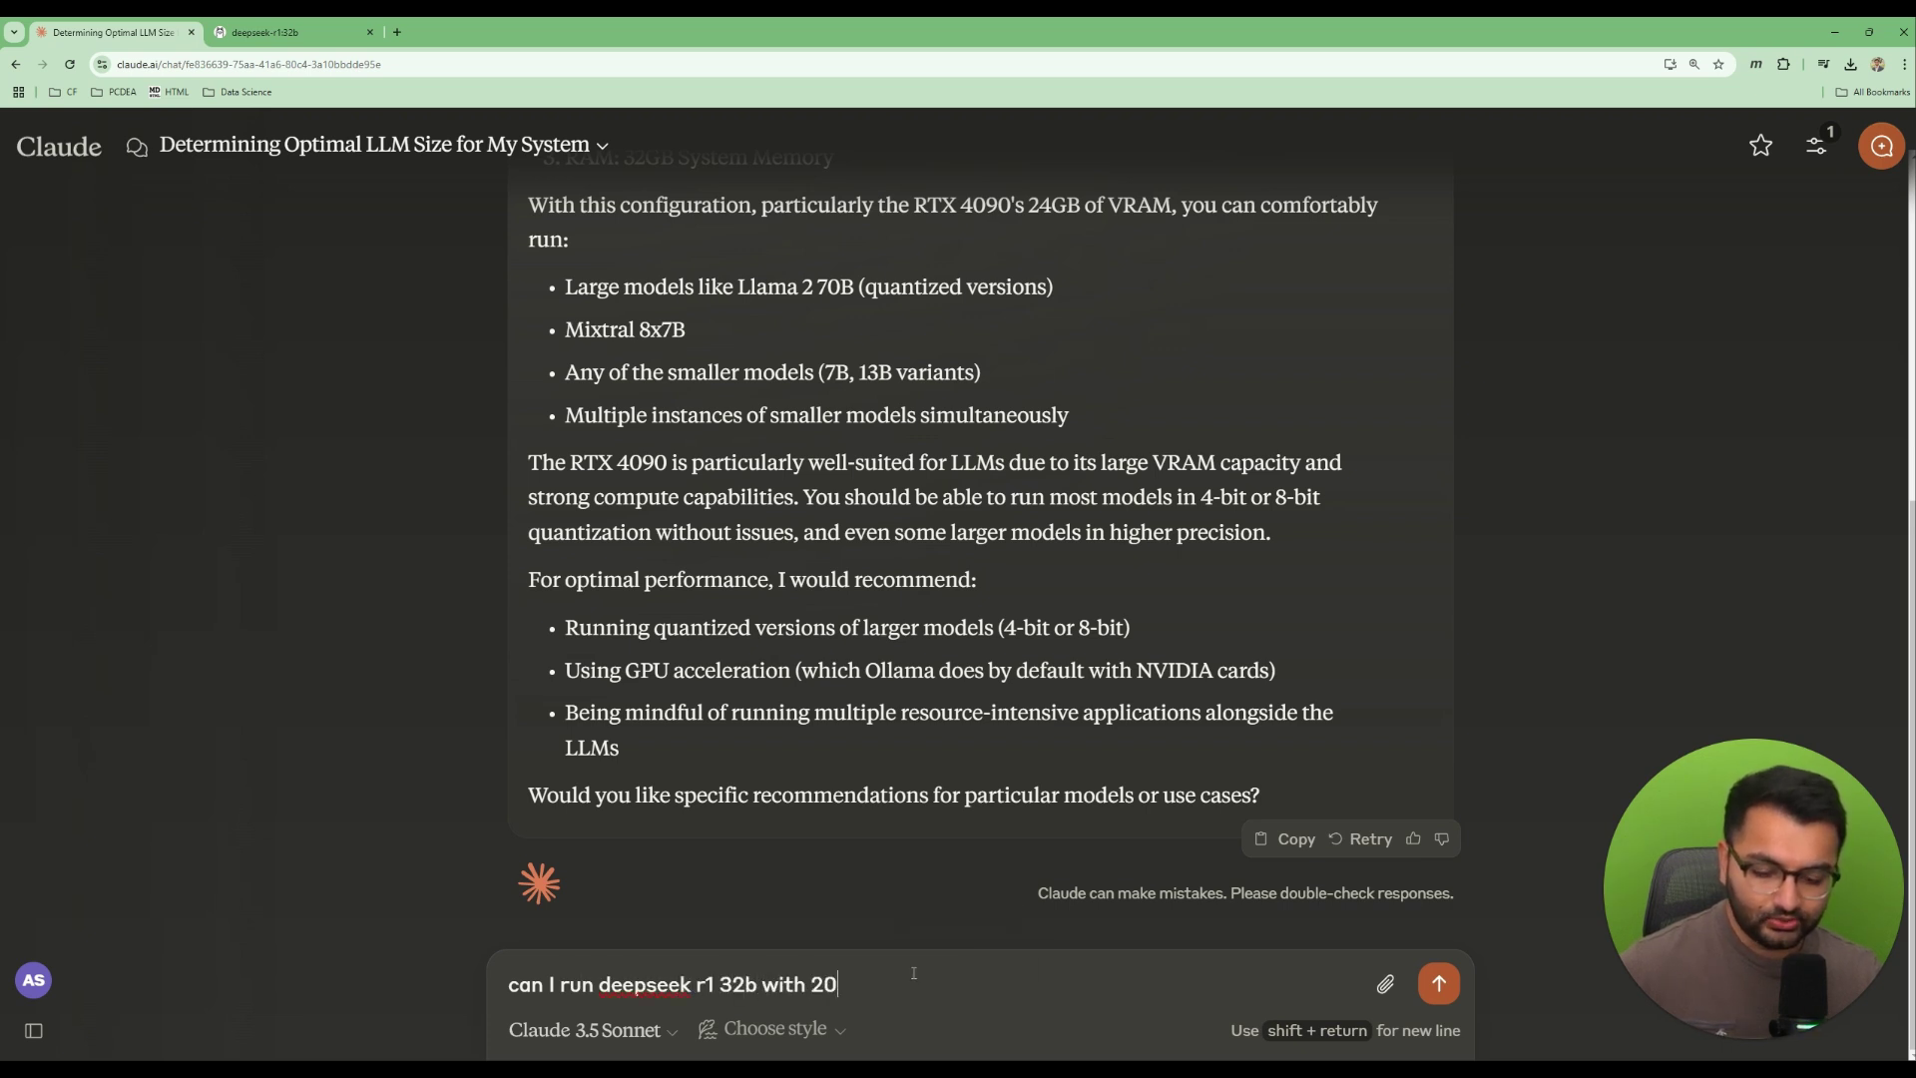
{"action": "type", "text": "g"}
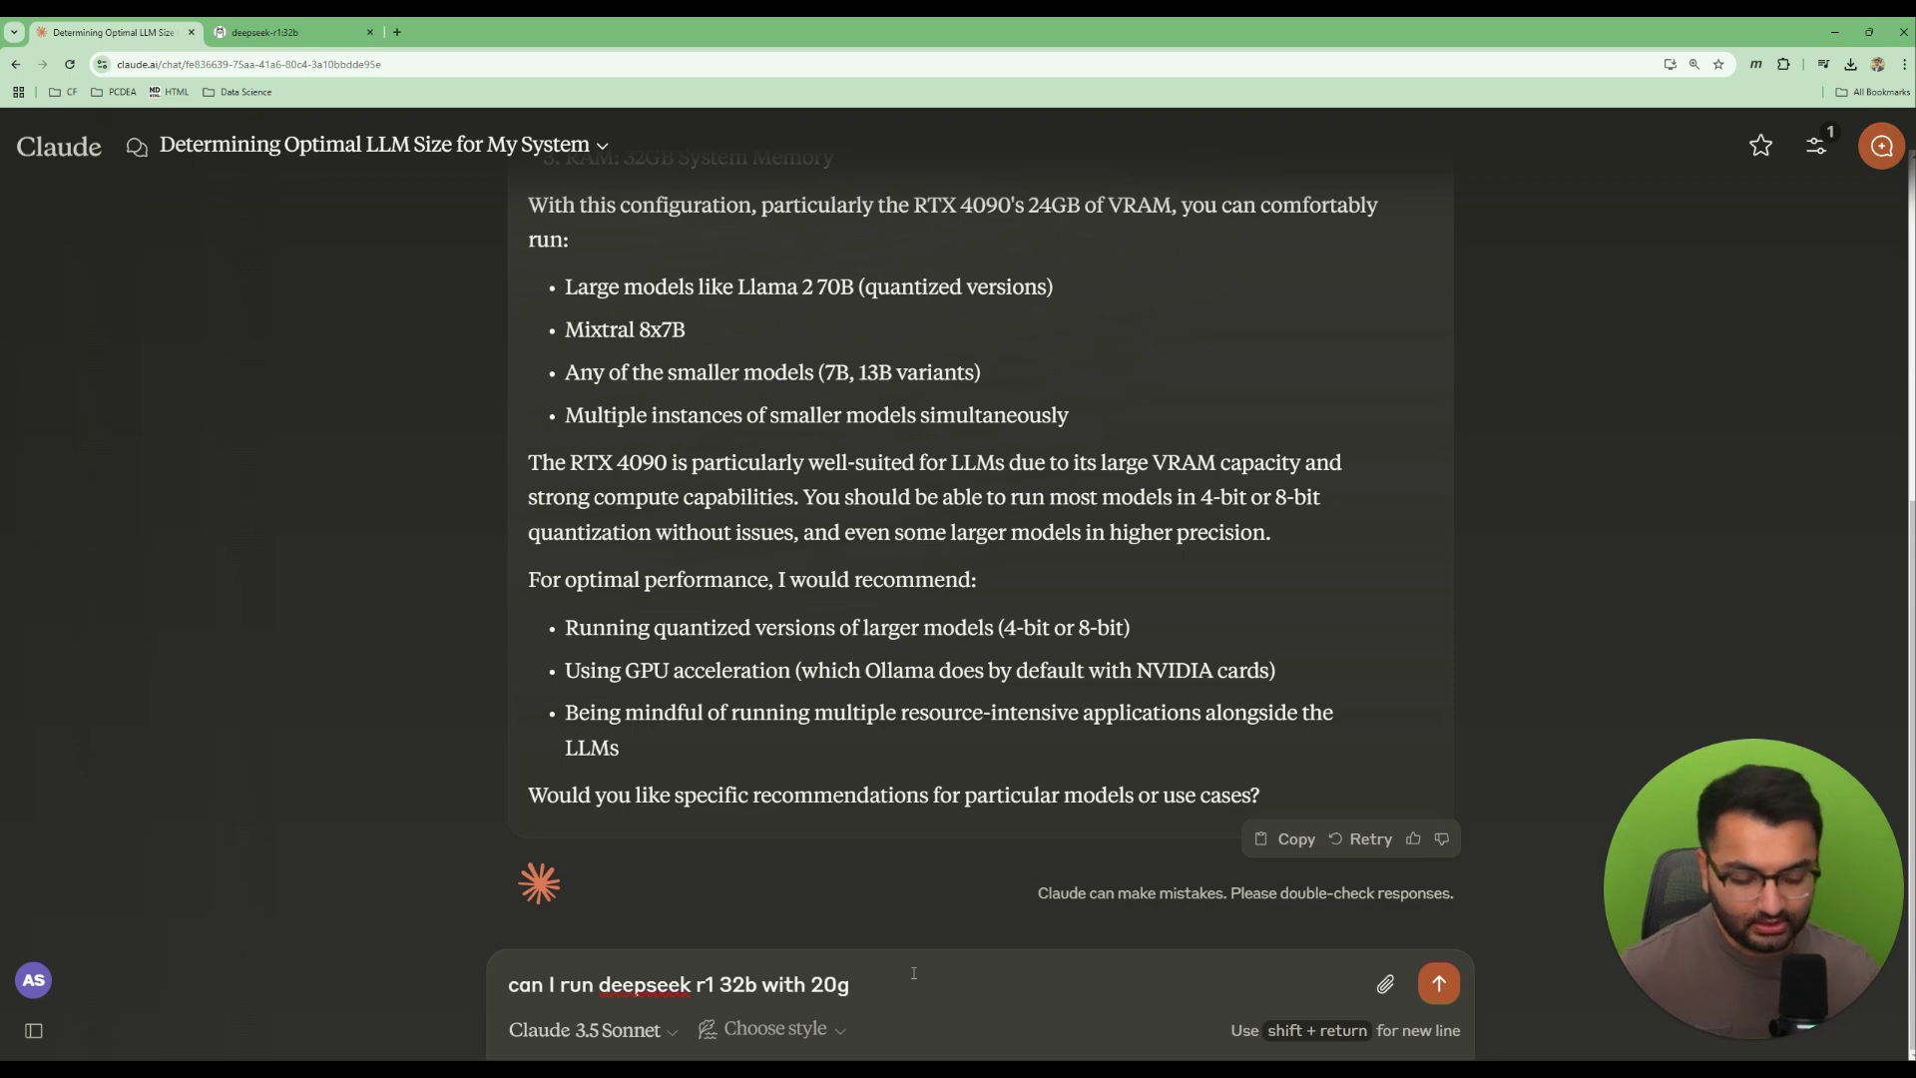
{"action": "type", "text": " size"}
{"action": "key", "text": "Return"}
Highlight Claude's confirmation that the 32B model fits the 24GB VRAM with headroom.
{"action": "left_click", "coordinate": [299, 32]}
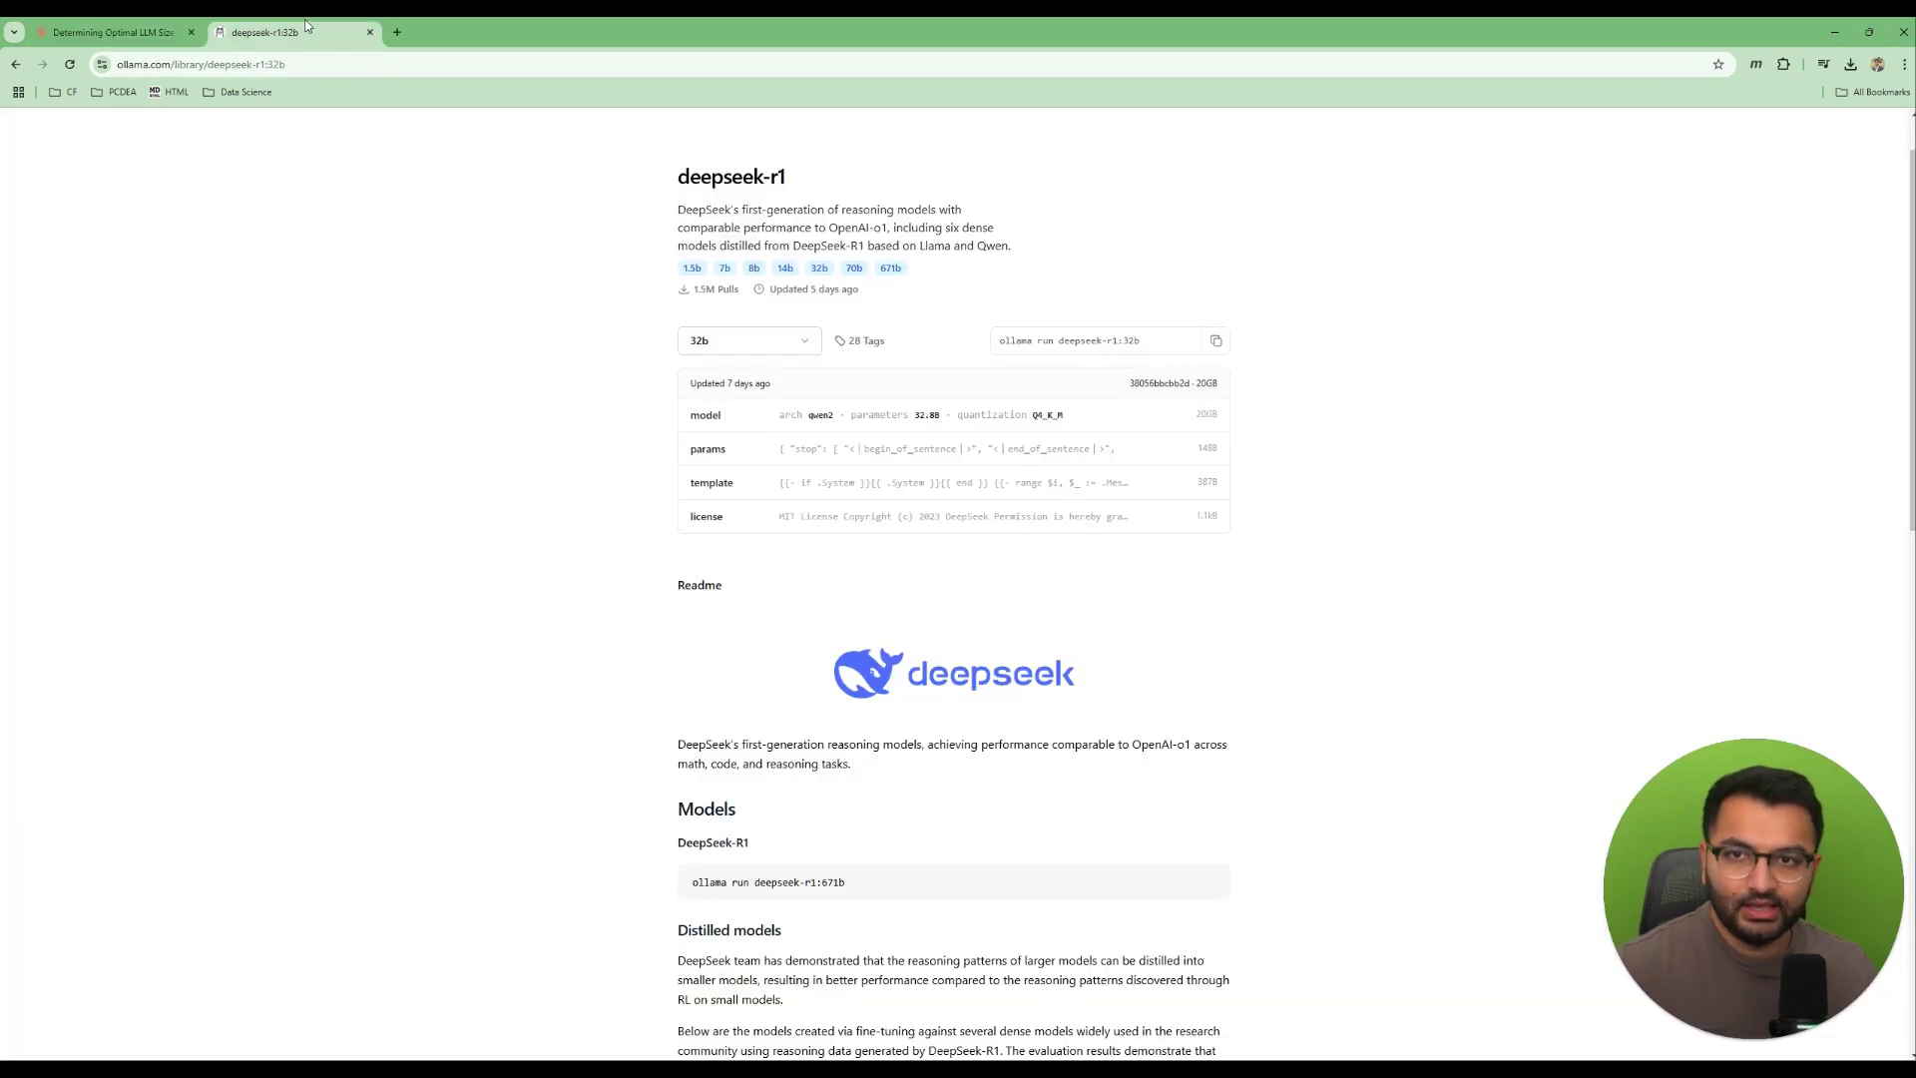
{"action": "left_click", "coordinate": [742, 343]}
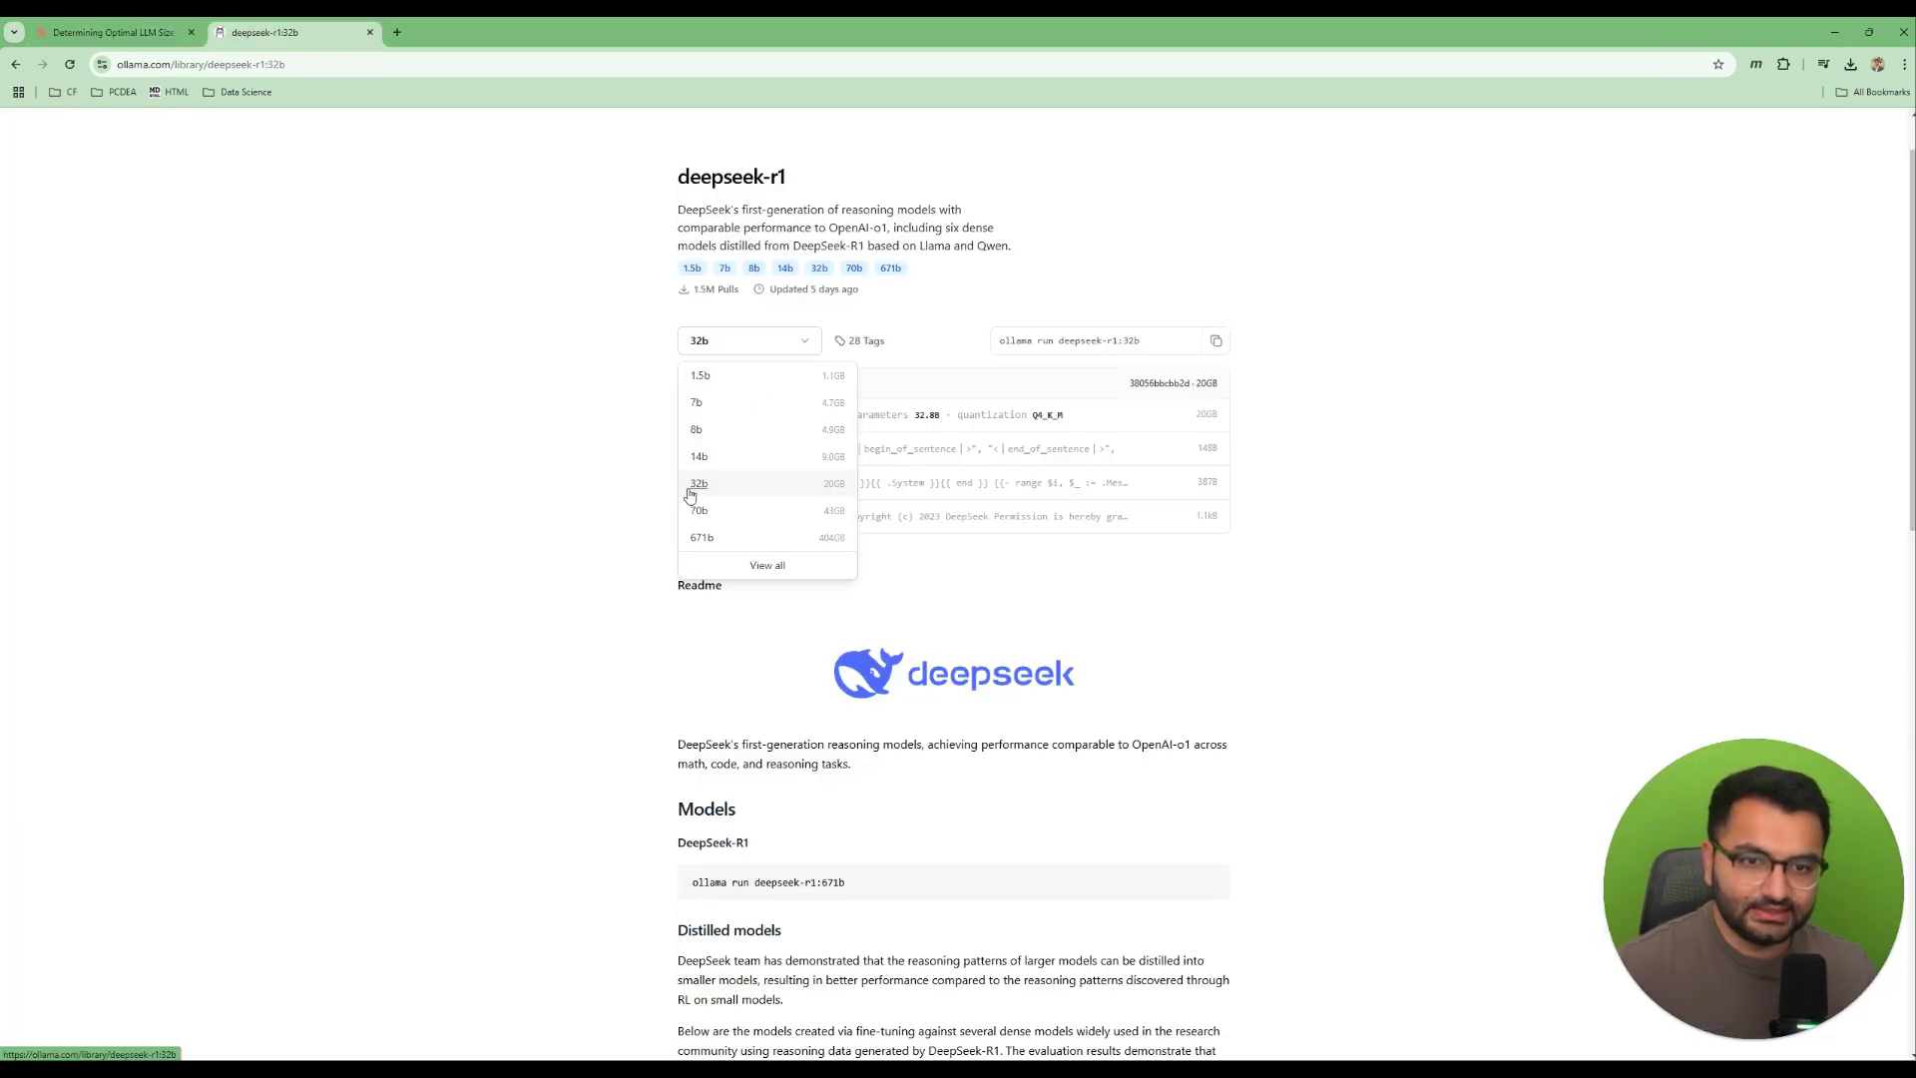
{"action": "left_click", "coordinate": [140, 26]}
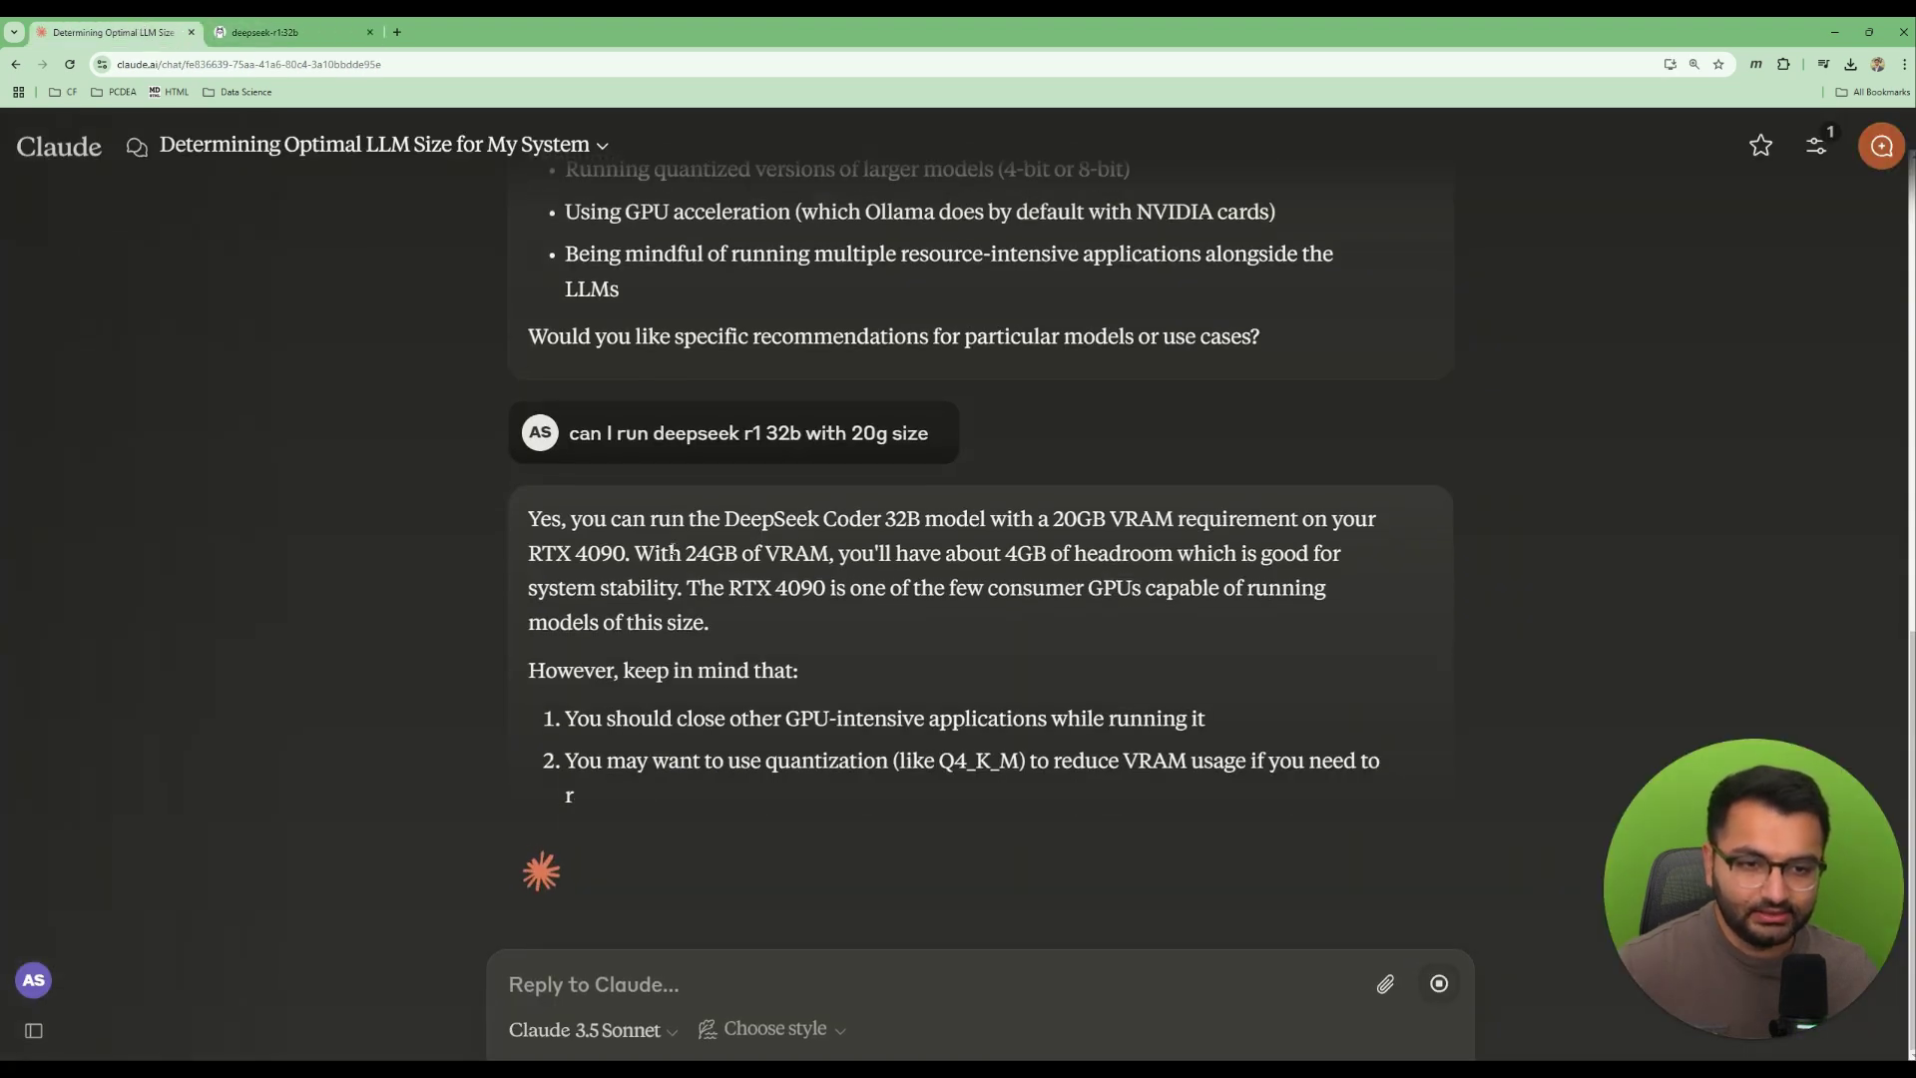
{"action": "left_click_drag", "start_coordinate": [582, 506], "coordinate": [1316, 564]}
{"action": "left_click", "coordinate": [971, 544]}
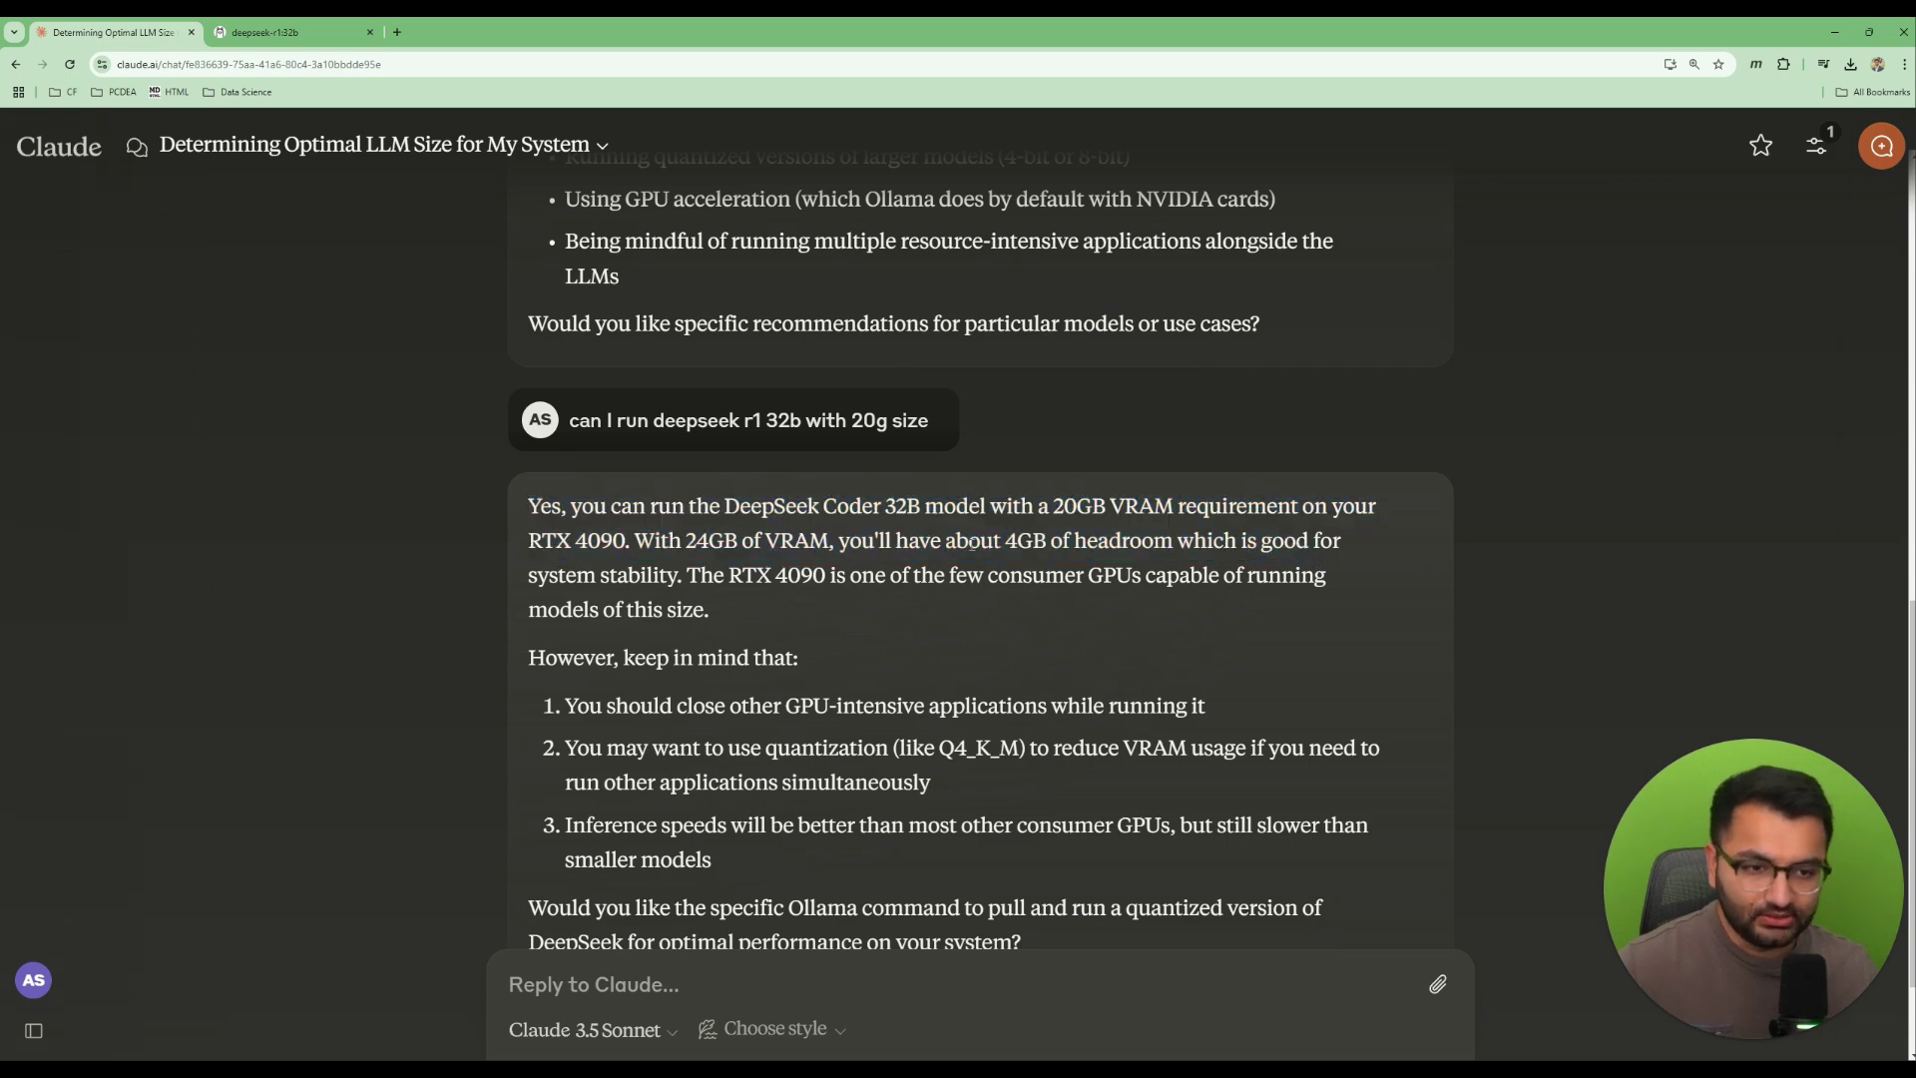
{"action": "scroll", "coordinate": [971, 544], "scroll_direction": "down", "scroll_amount": 1}
Switch the Ollama page to the 43GB 70b deepseek-r1 variant, then return to Claude.
{"action": "key", "text": "ctrl+Tab"}
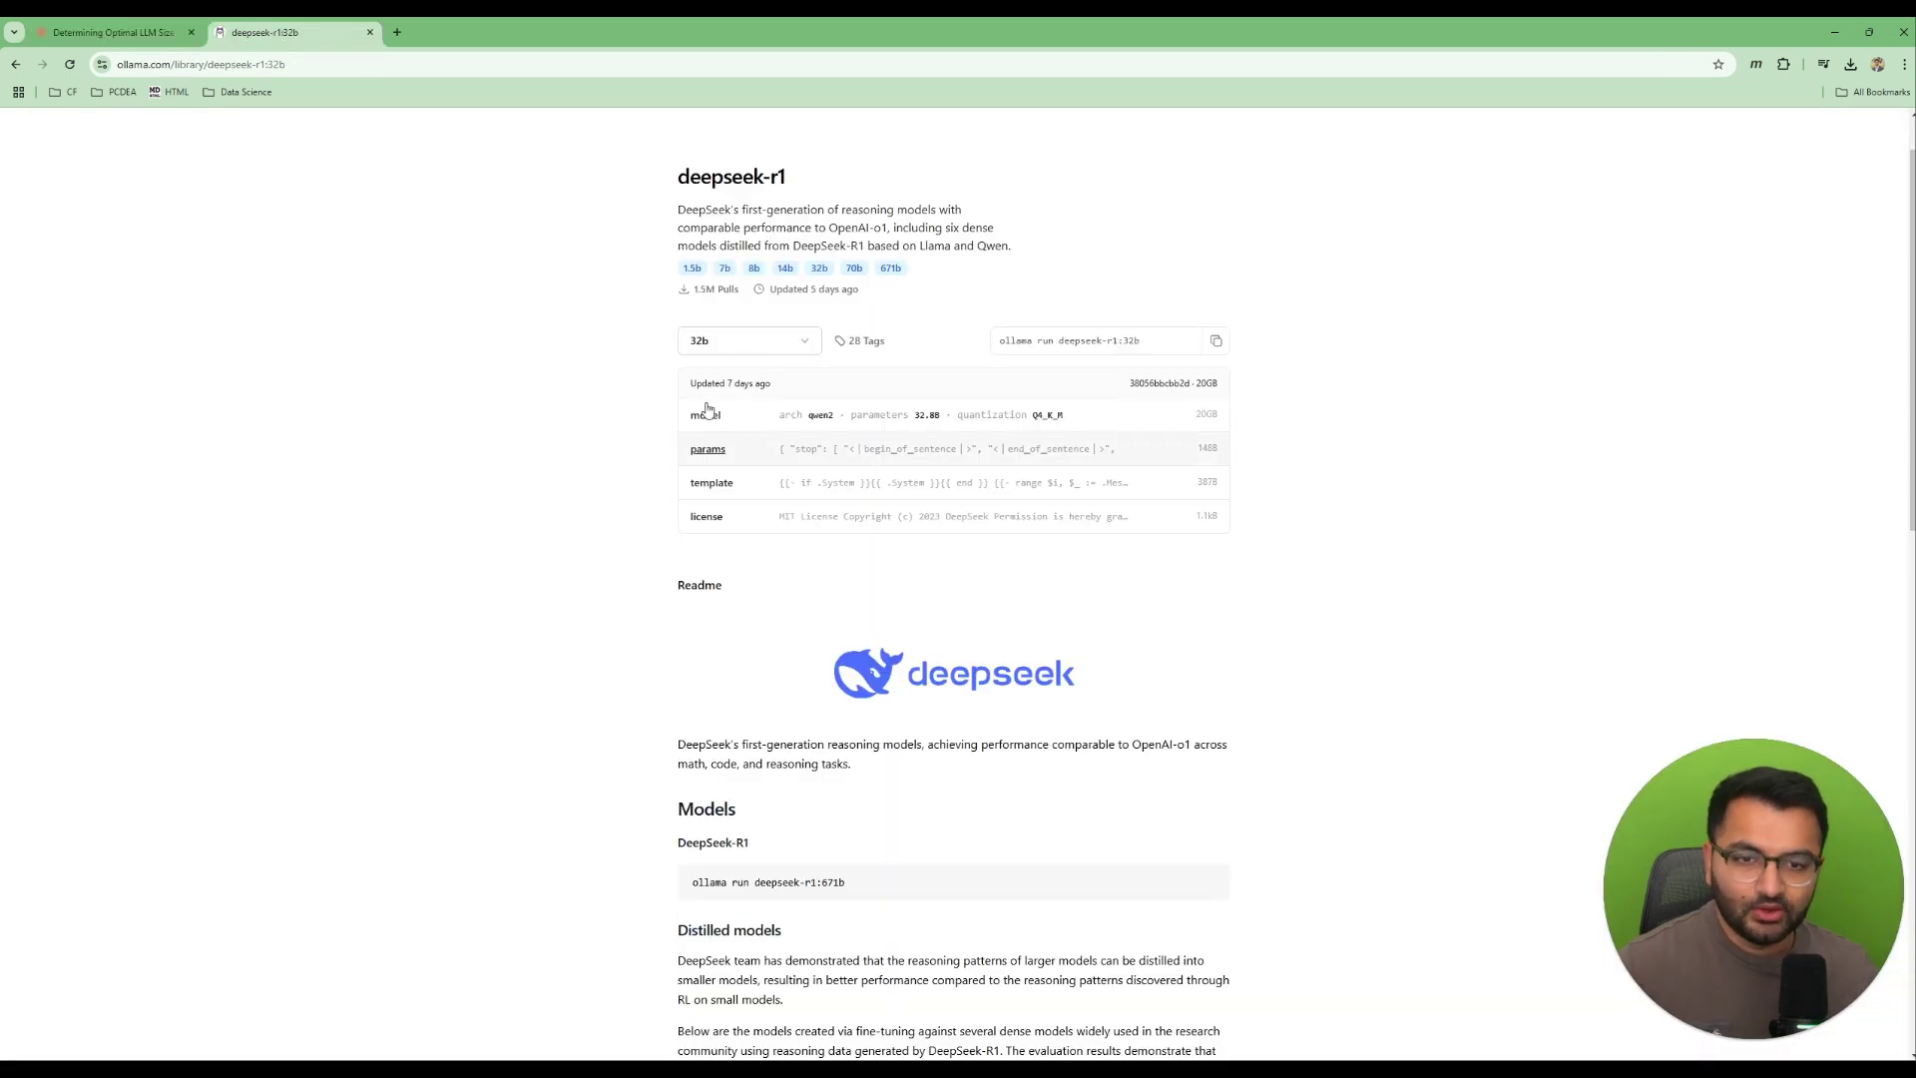
{"action": "left_click", "coordinate": [743, 340]}
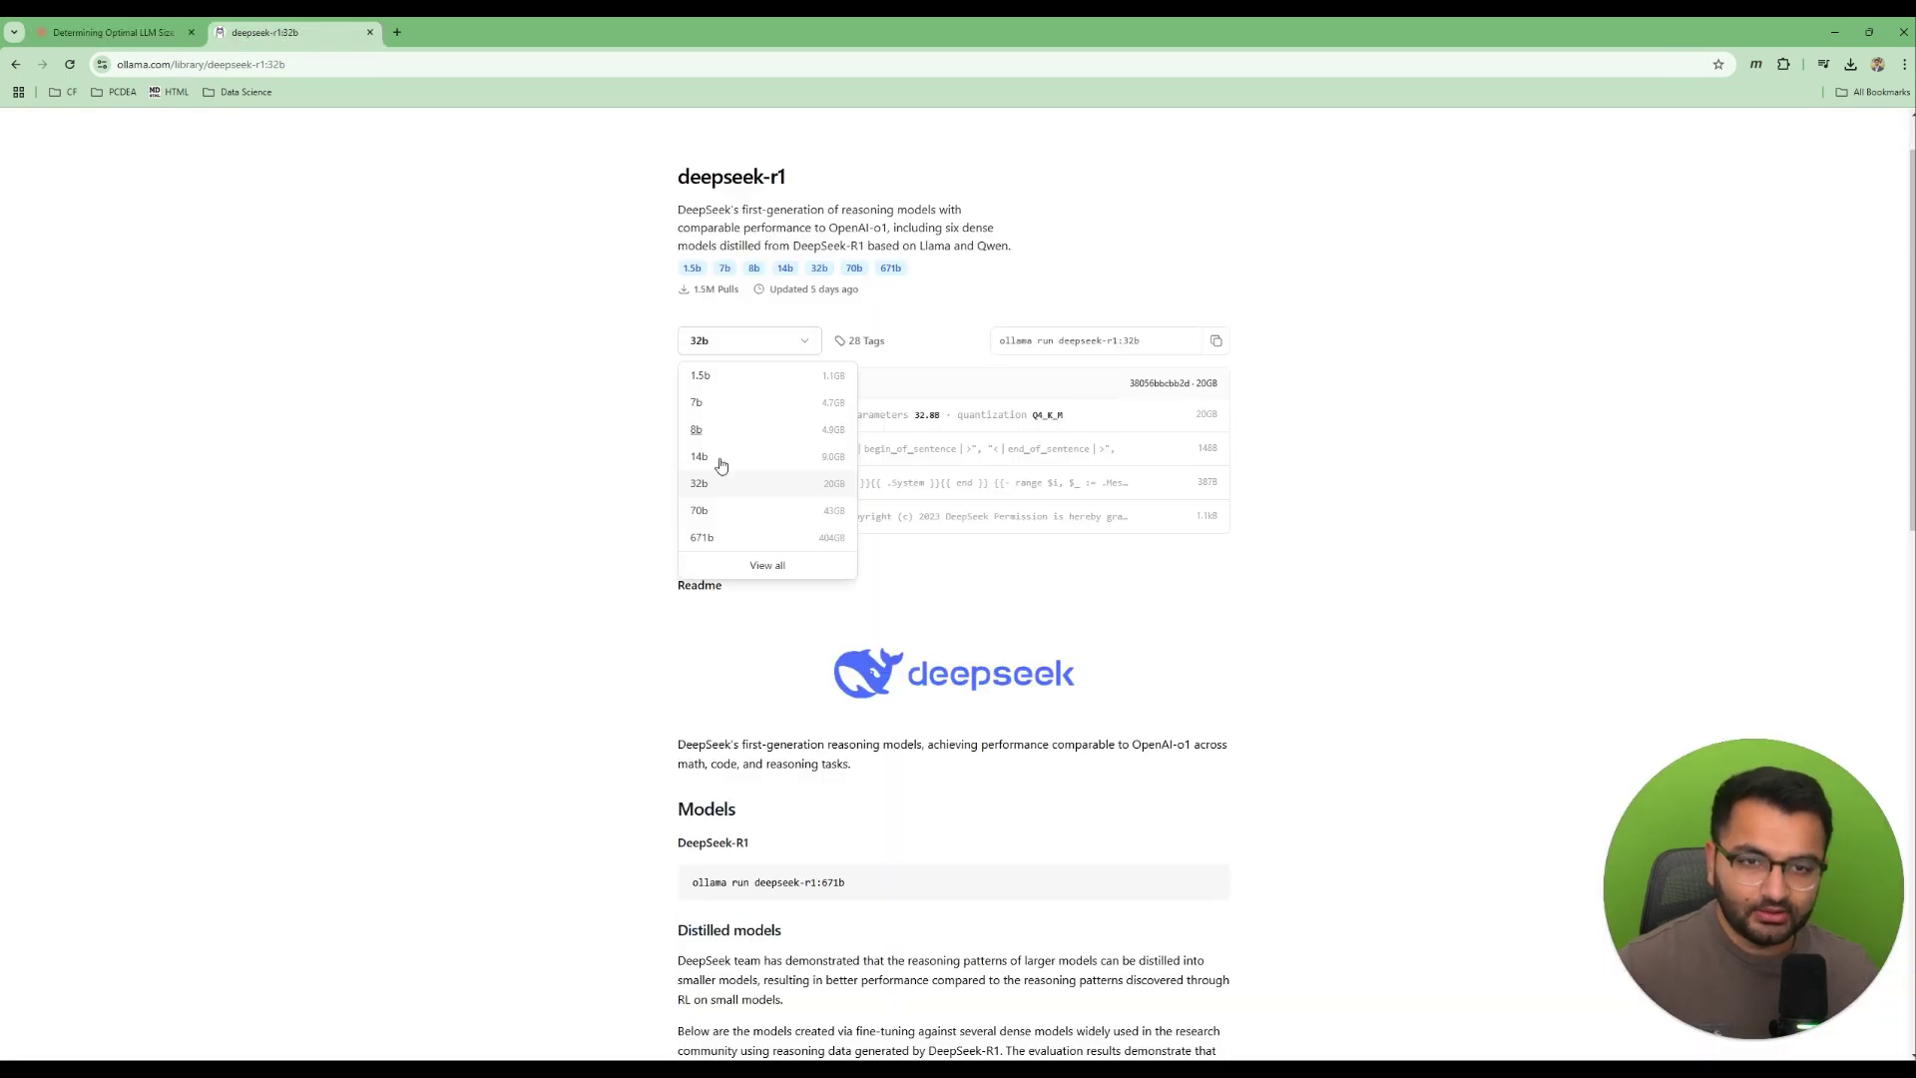
{"action": "left_click", "coordinate": [717, 517]}
{"action": "left_click", "coordinate": [741, 413]}
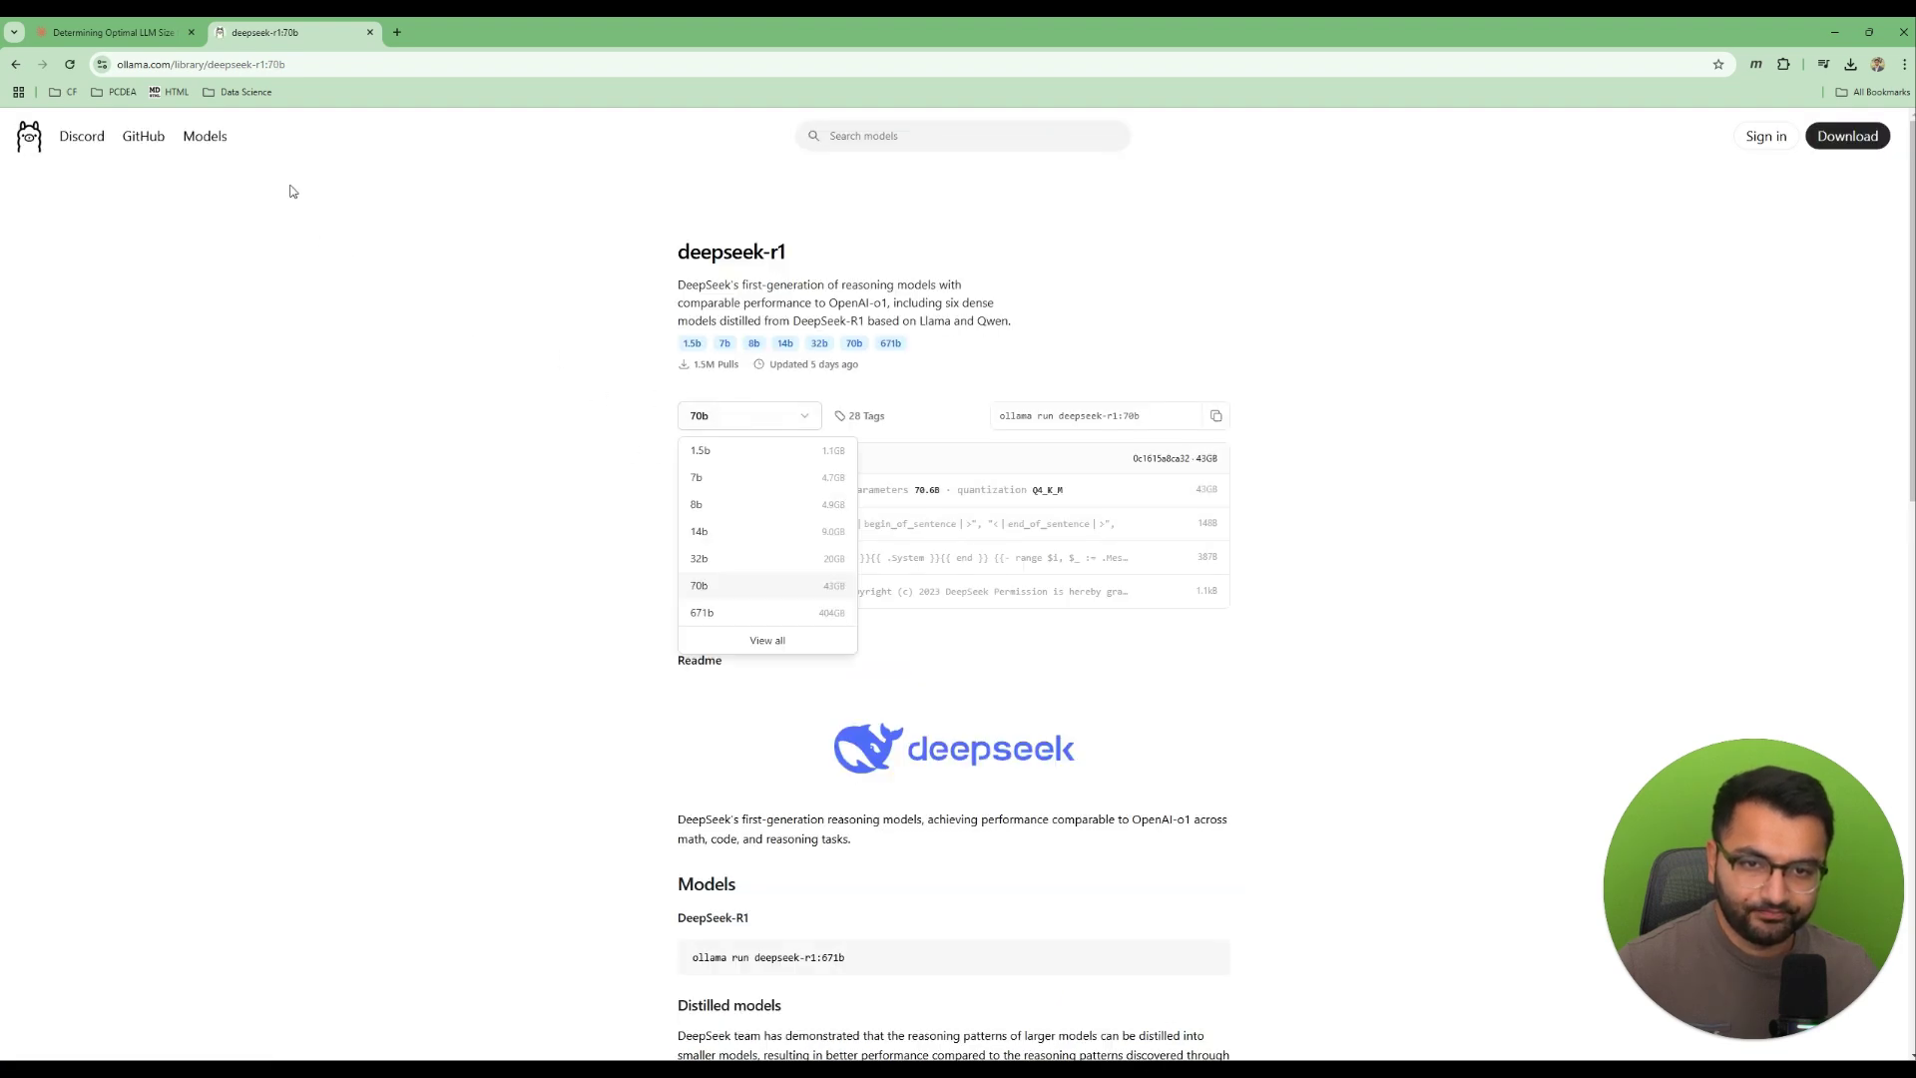
{"action": "left_click", "coordinate": [160, 24]}
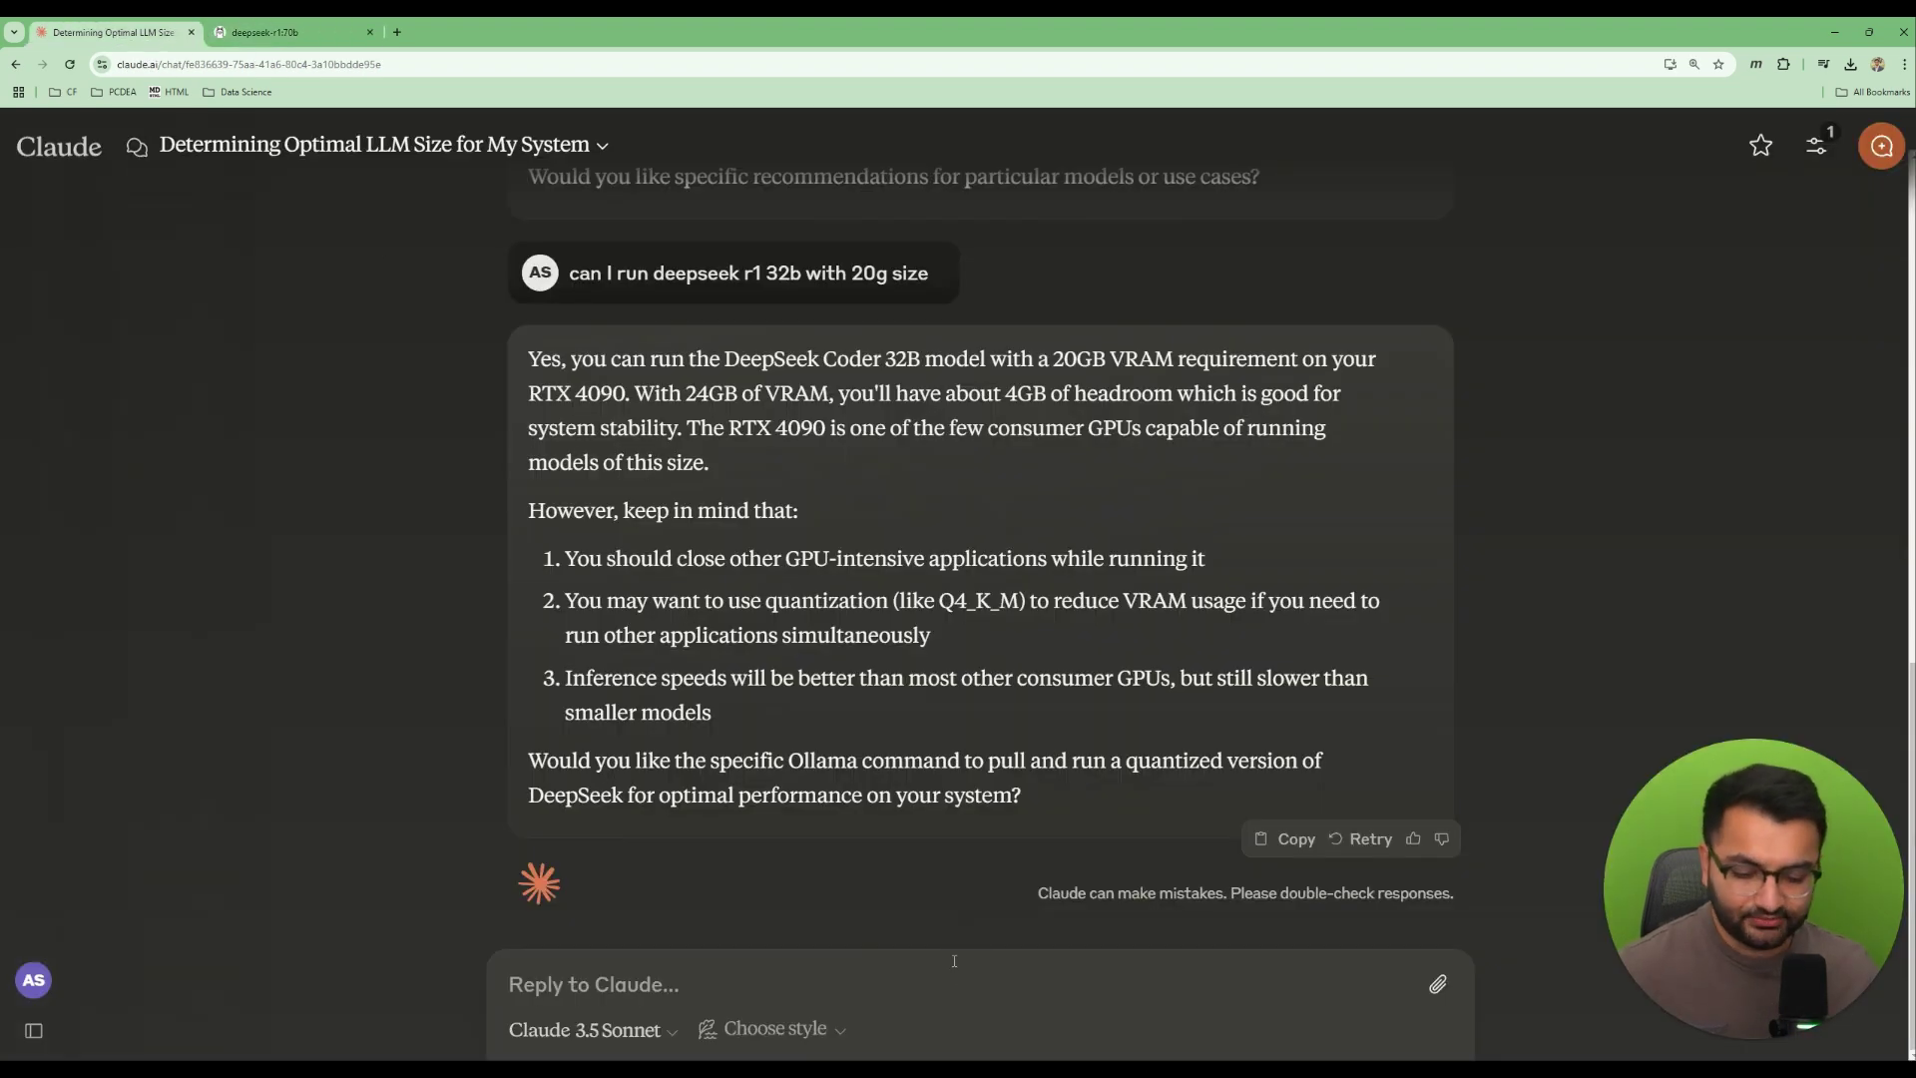
Ask 'what about 70b with 43g' and read why it exceeds the 24GB VRAM.
{"action": "type", "text": "what about 70b "}
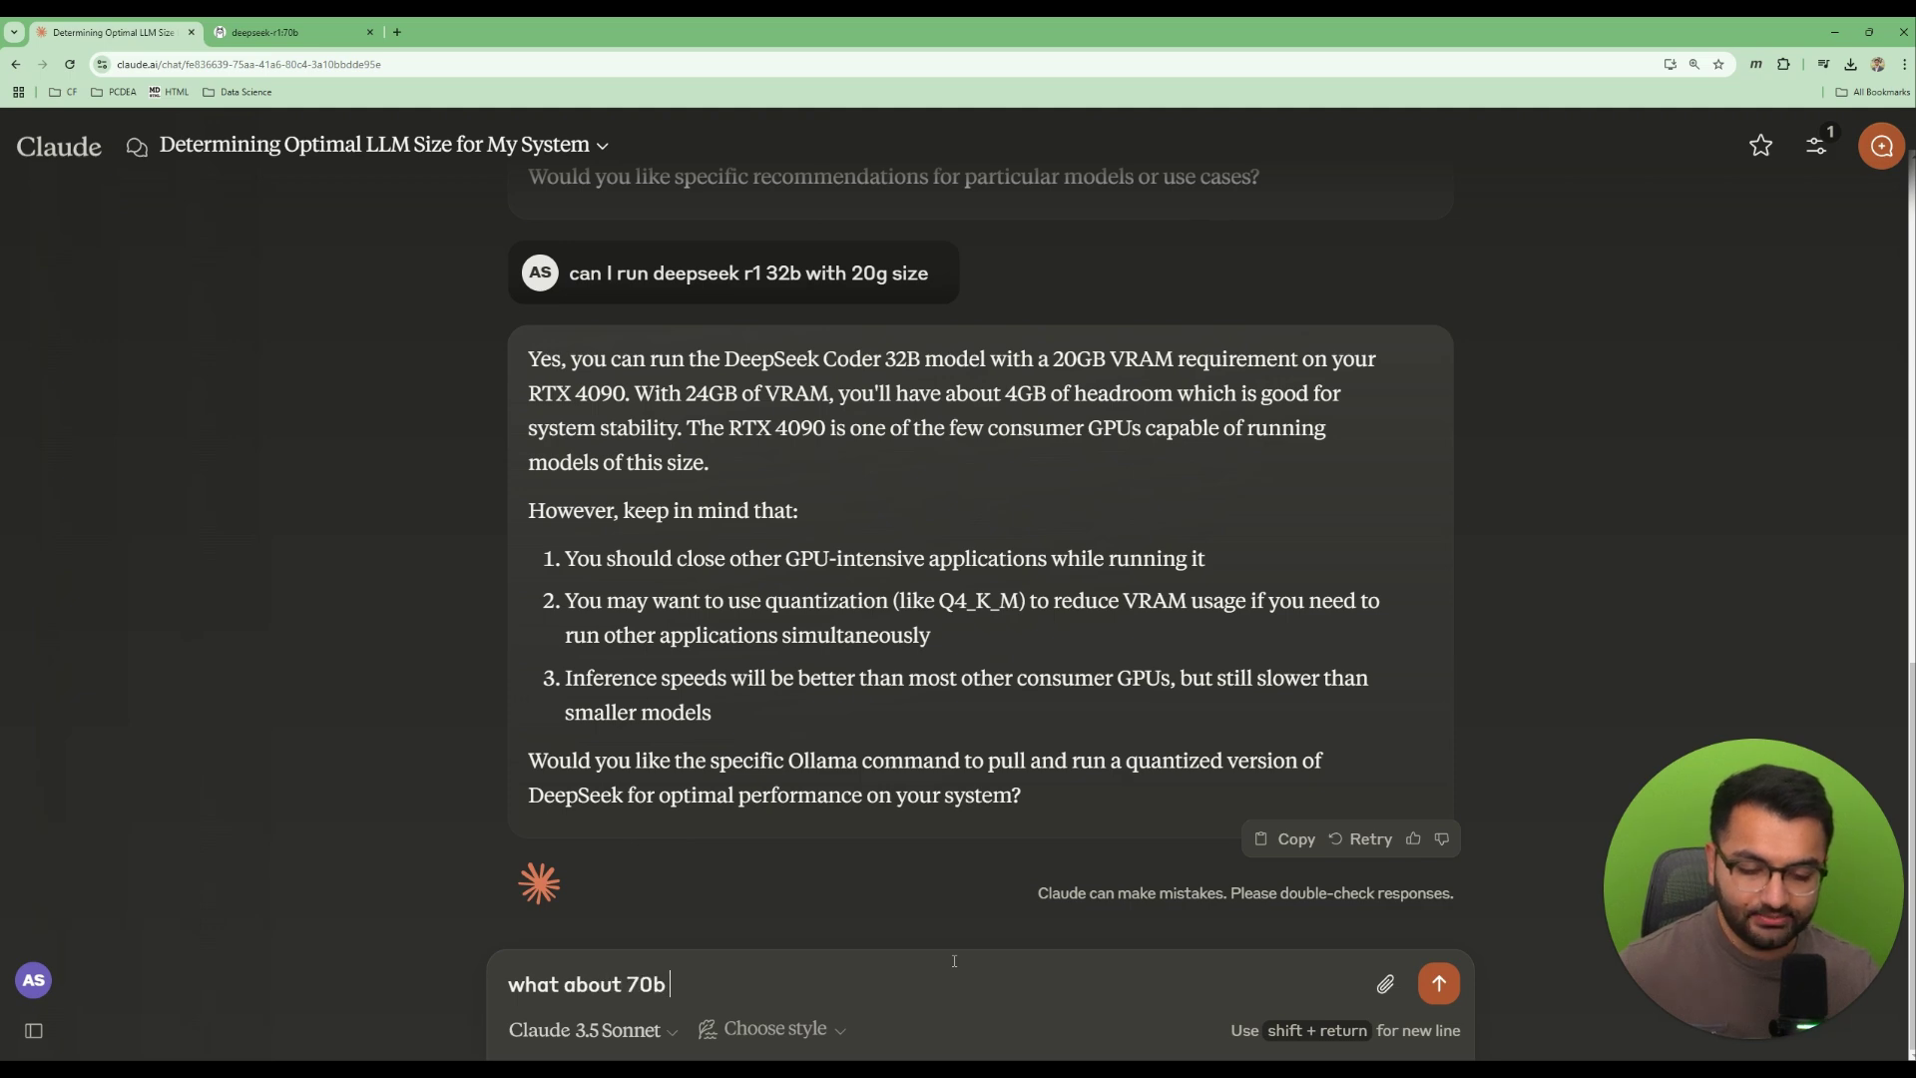
{"action": "type", "text": "with 43g"}
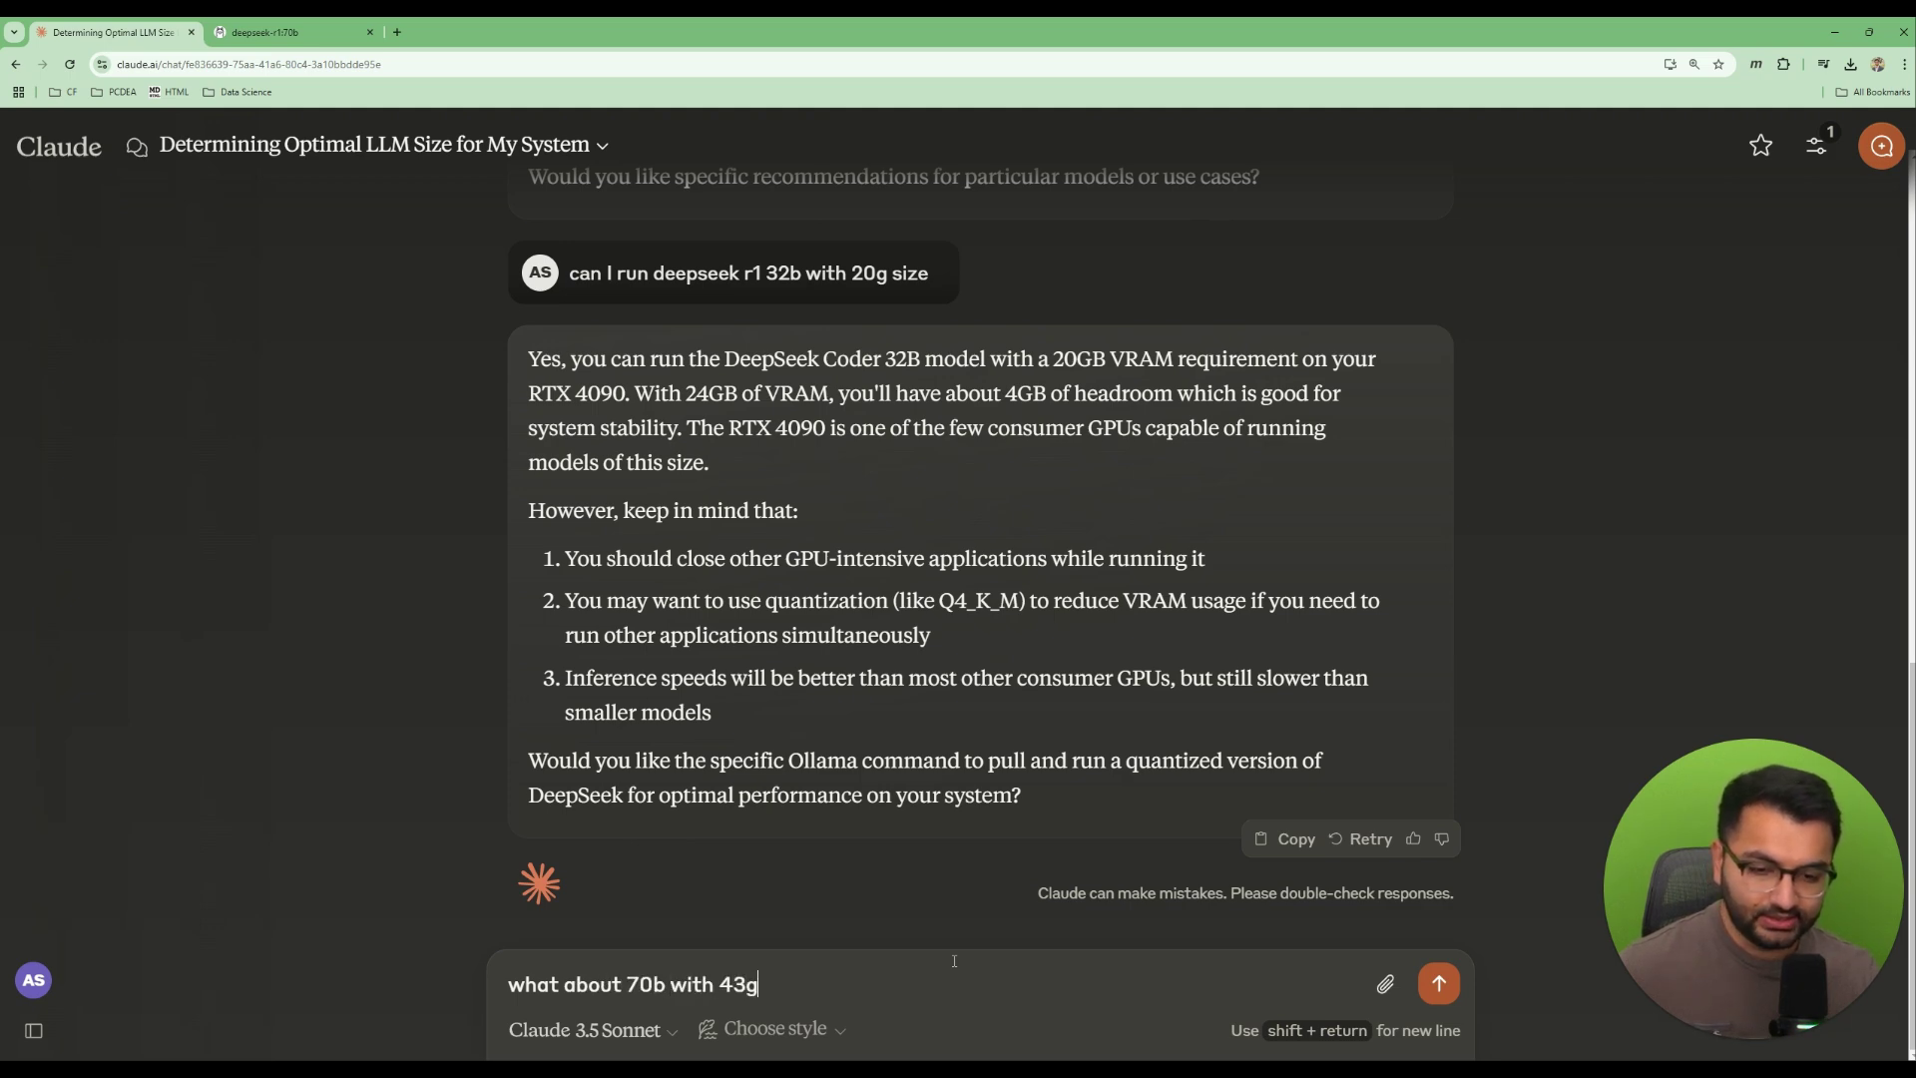
{"action": "key", "text": "Return"}
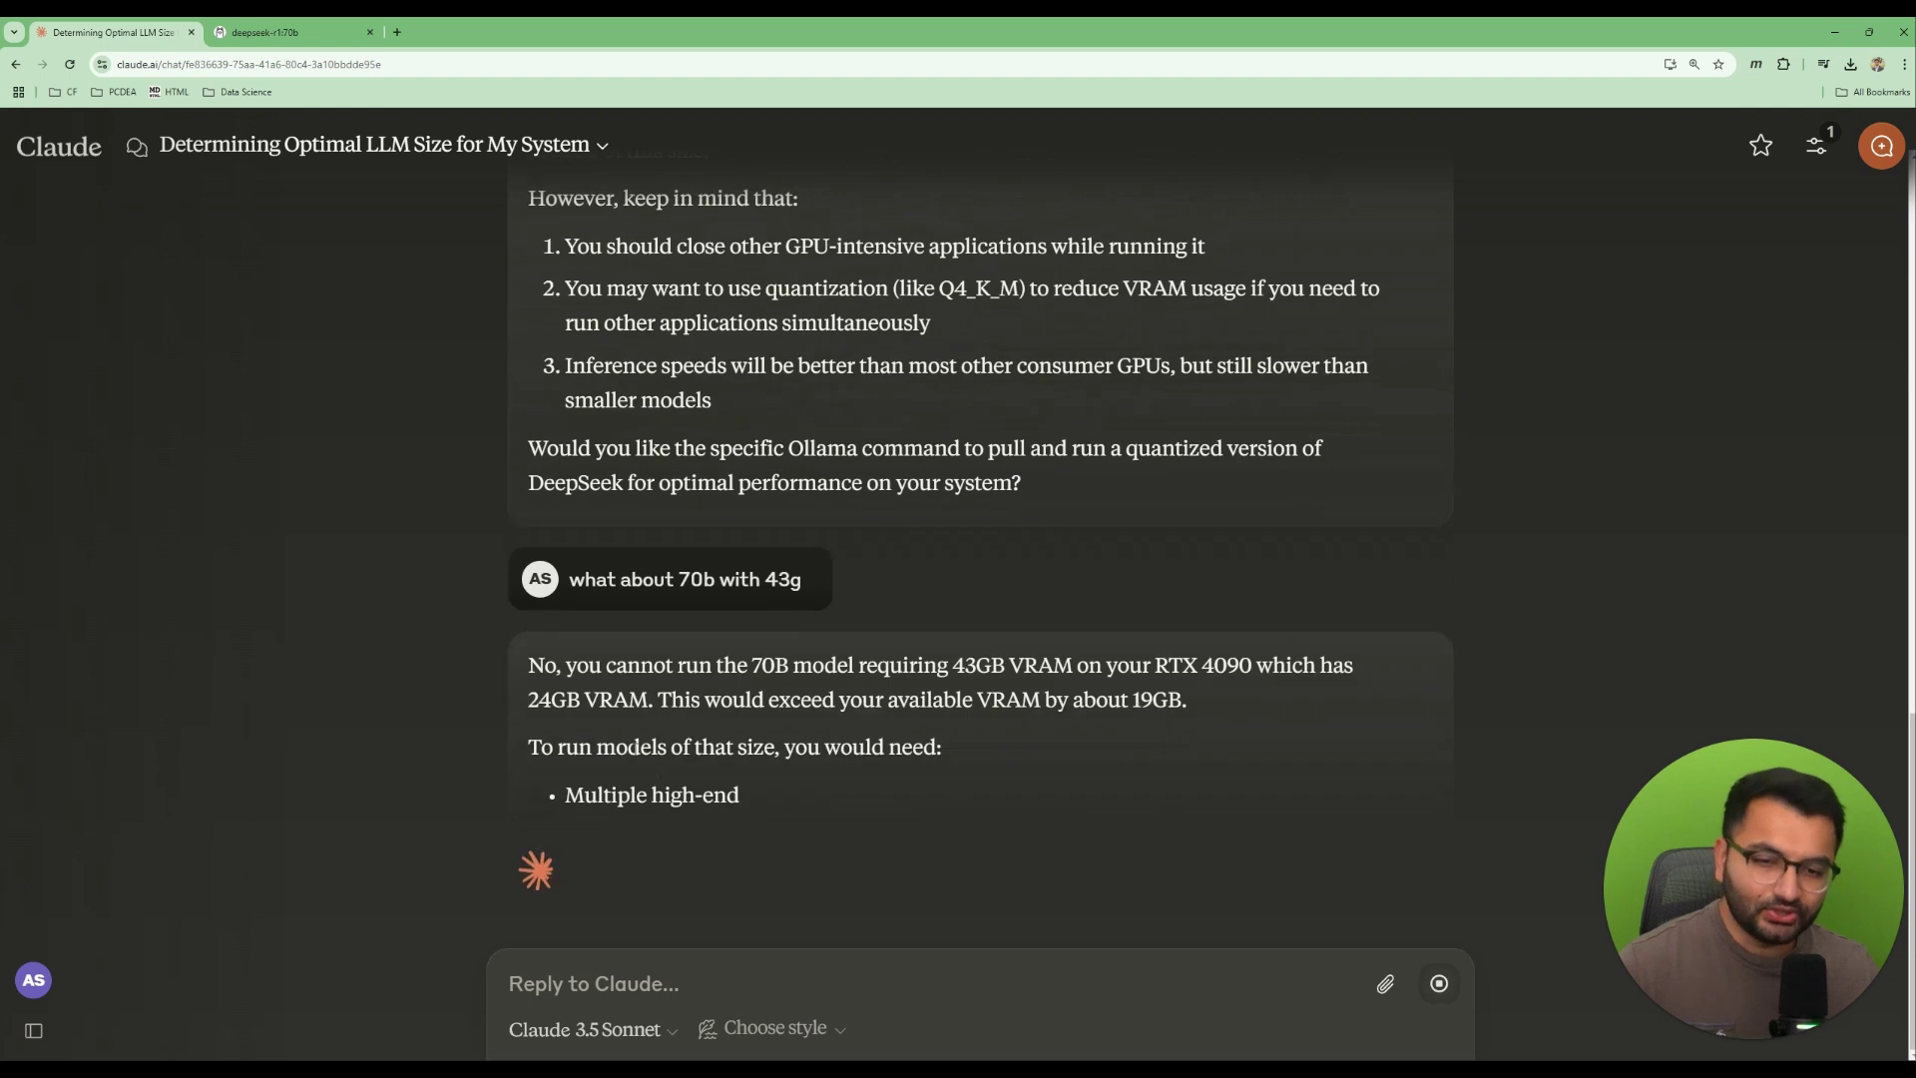
{"action": "left_click_drag", "start_coordinate": [712, 609], "coordinate": [1208, 722]}
{"action": "left_click", "coordinate": [1159, 715]}
{"action": "scroll", "coordinate": [853, 577], "scroll_direction": "down", "scroll_amount": 3}
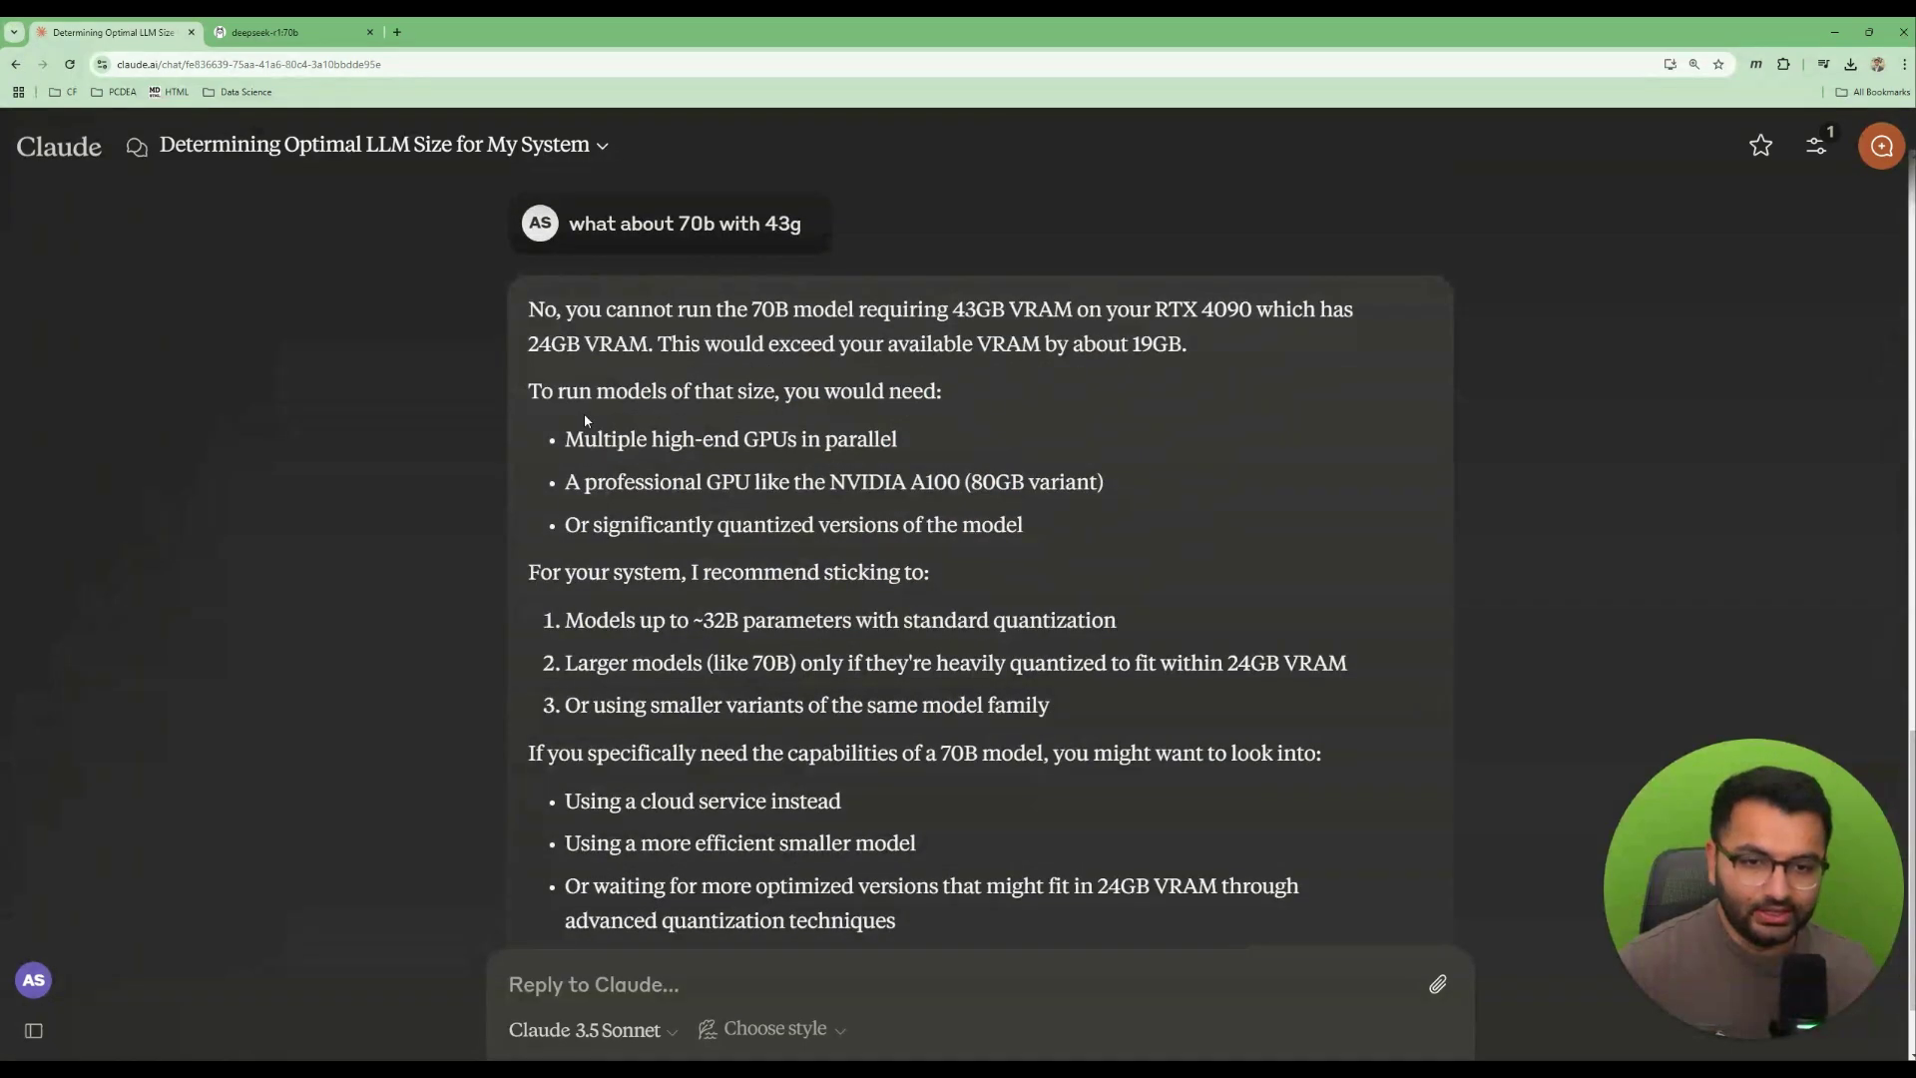
{"action": "left_click_drag", "start_coordinate": [579, 394], "coordinate": [902, 527]}
{"action": "left_click", "coordinate": [907, 534]}
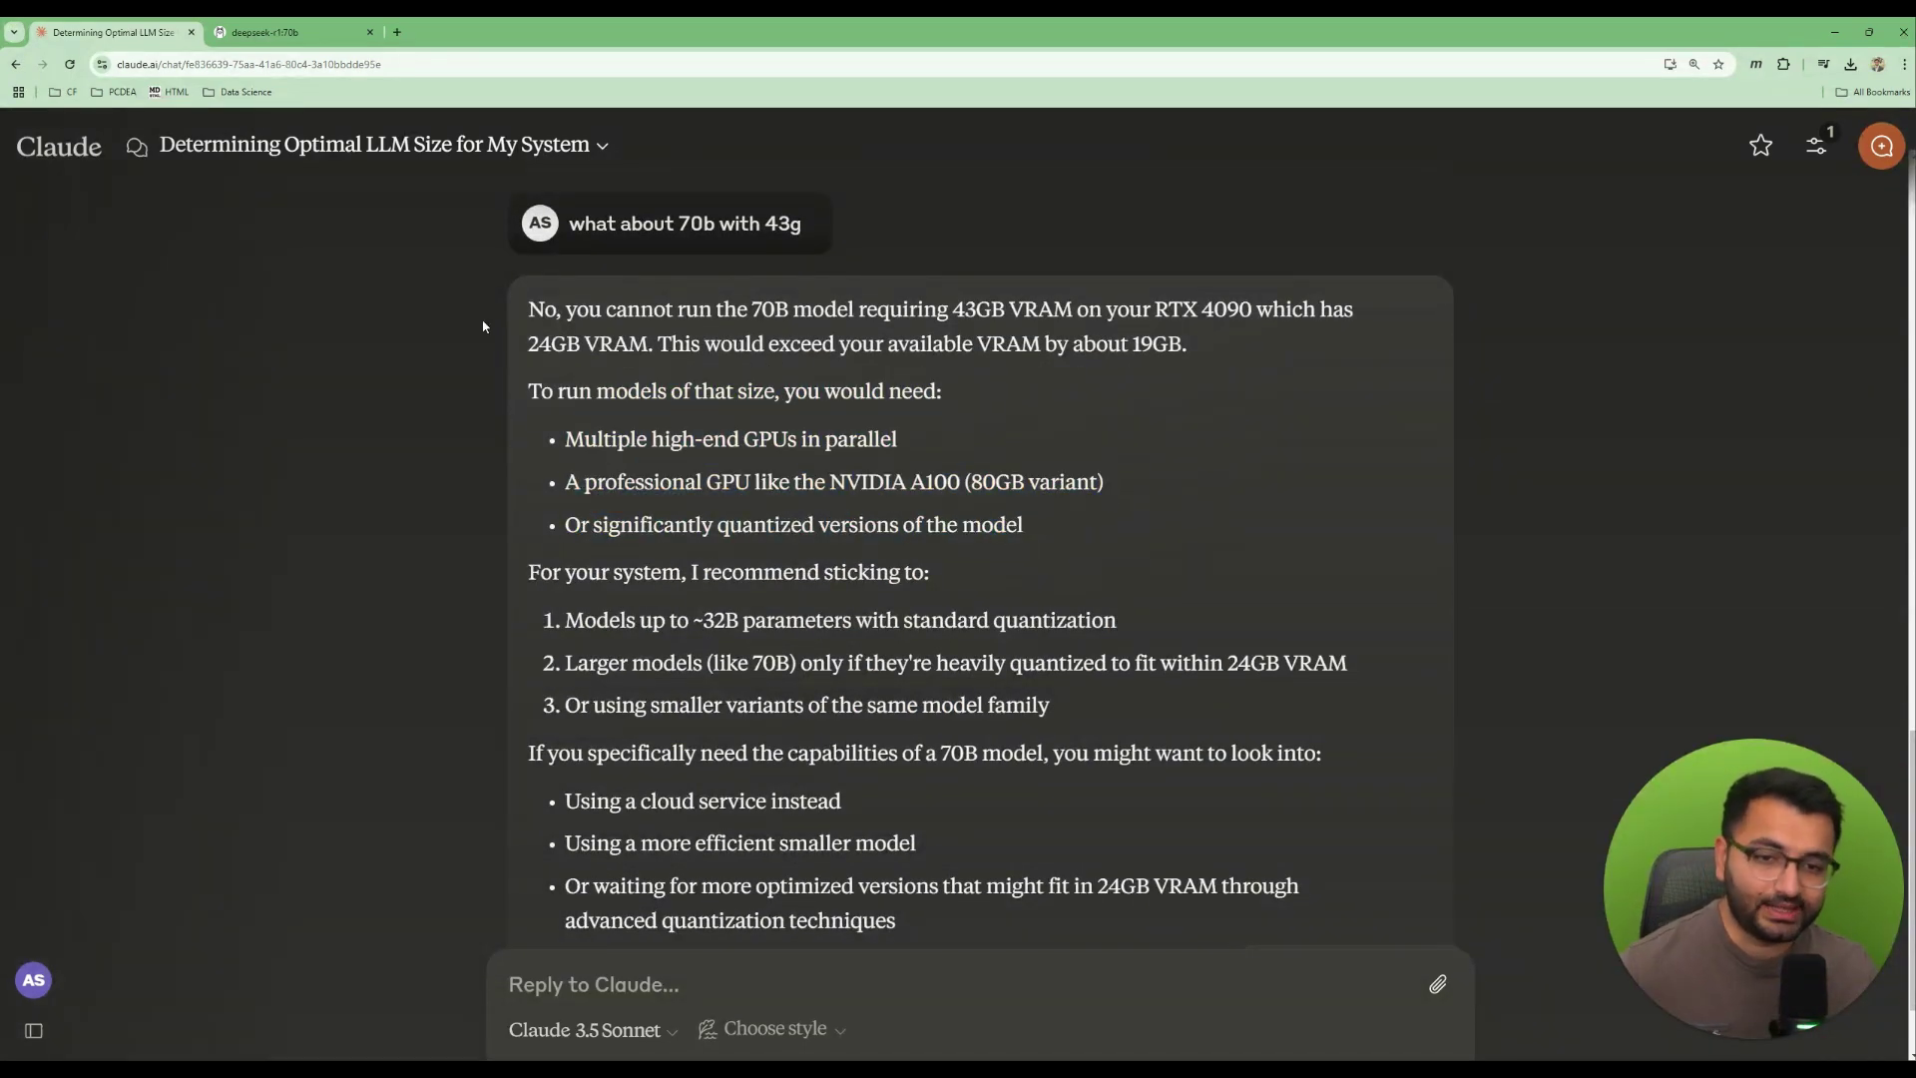
{"action": "scroll", "coordinate": [884, 694], "scroll_direction": "down", "scroll_amount": 1}
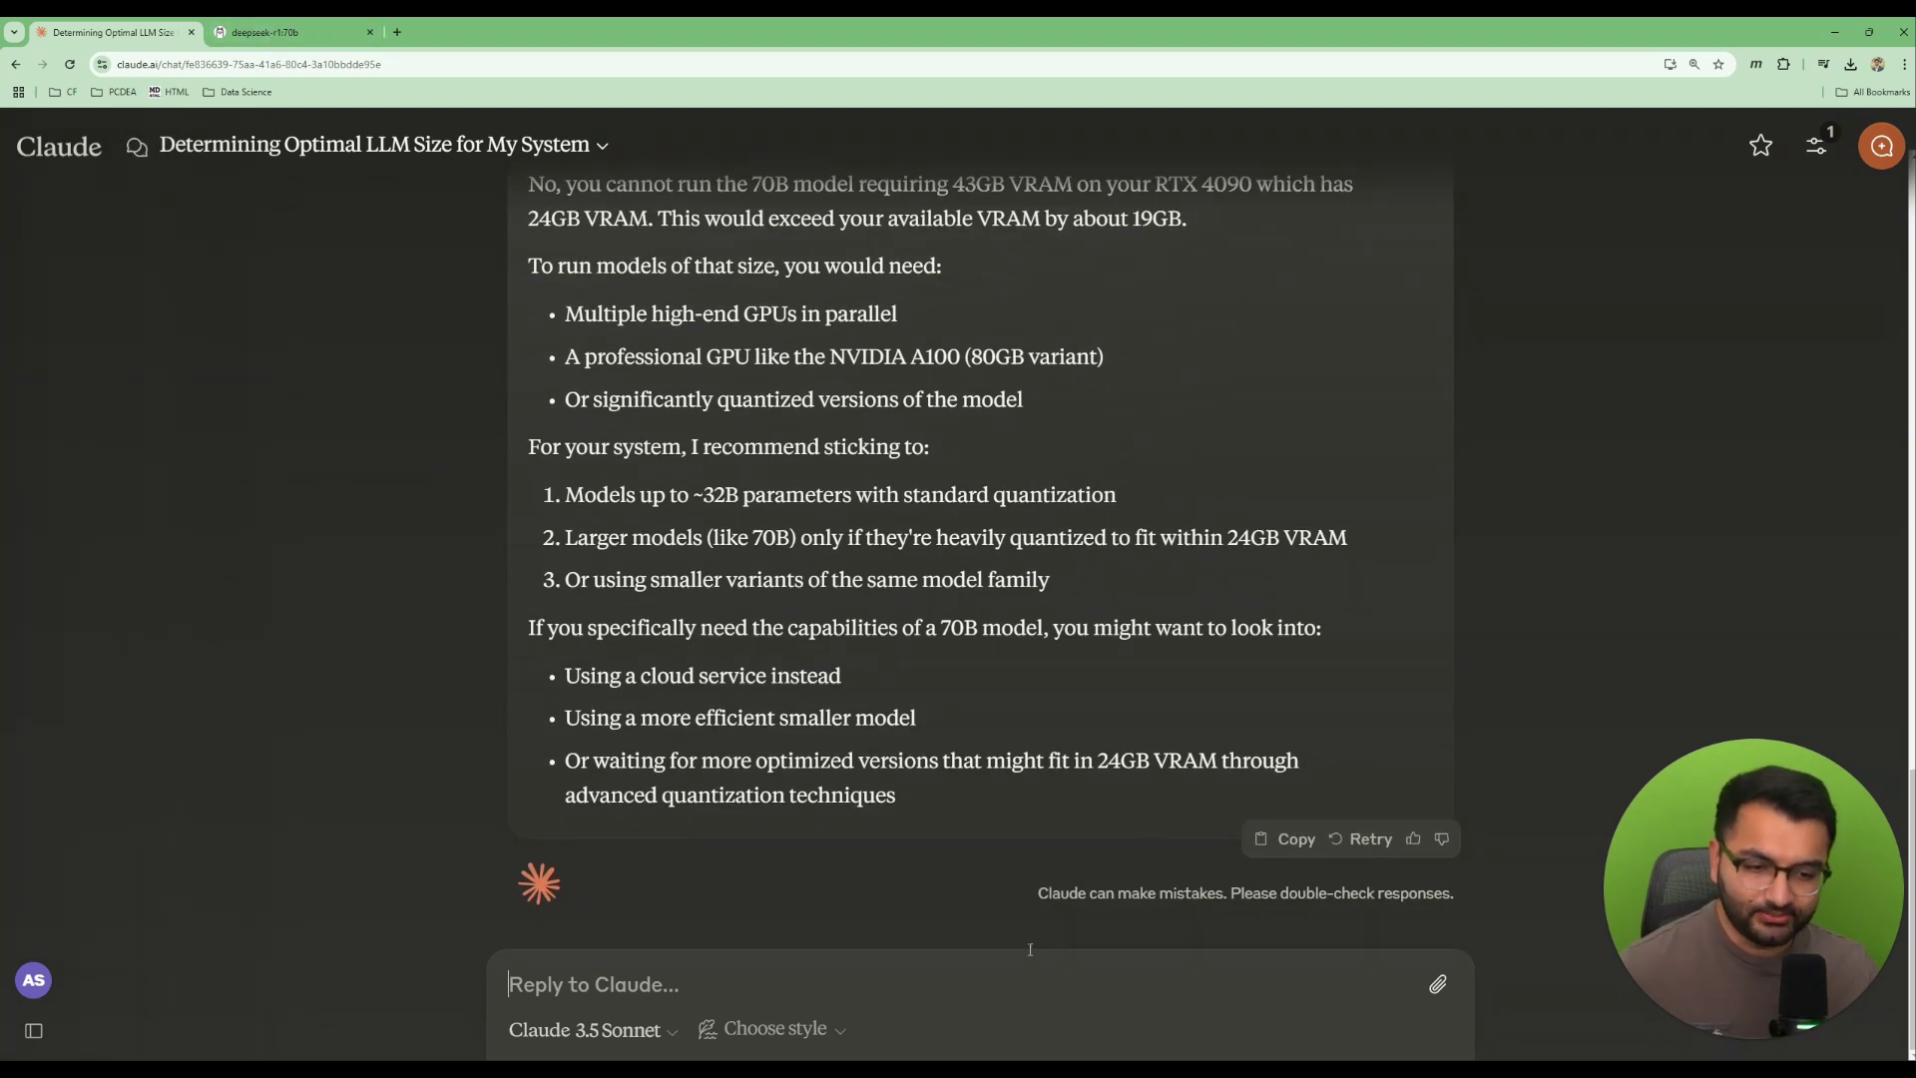
Ask 'I dont have my gpu working anymore. what size models can I fit on my cpu?'.
{"action": "key", "text": "Caps_Lock"}
{"action": "type", "text": "I"}
{"action": "key", "text": "Caps_Lock"}
{"action": "type", "text": "dont ha"}
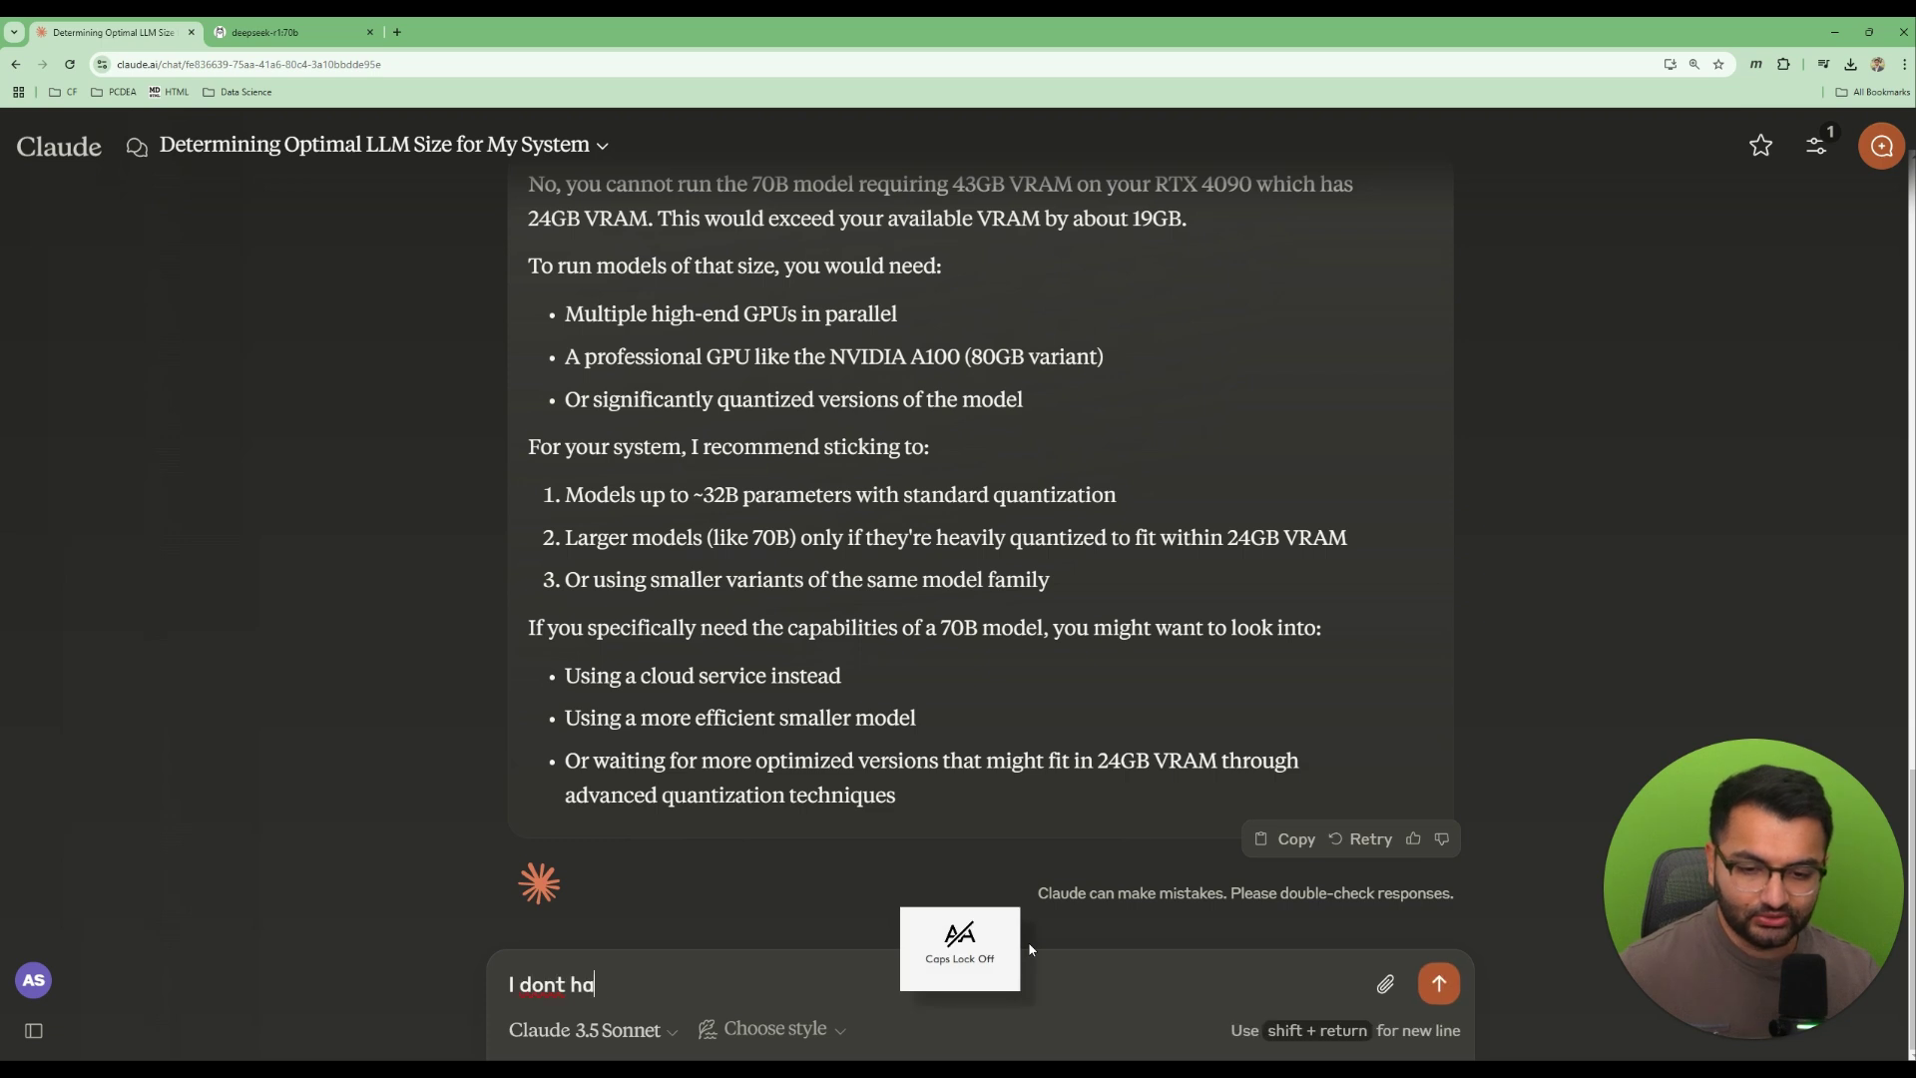
{"action": "type", "text": "ve my gpu working anym"}
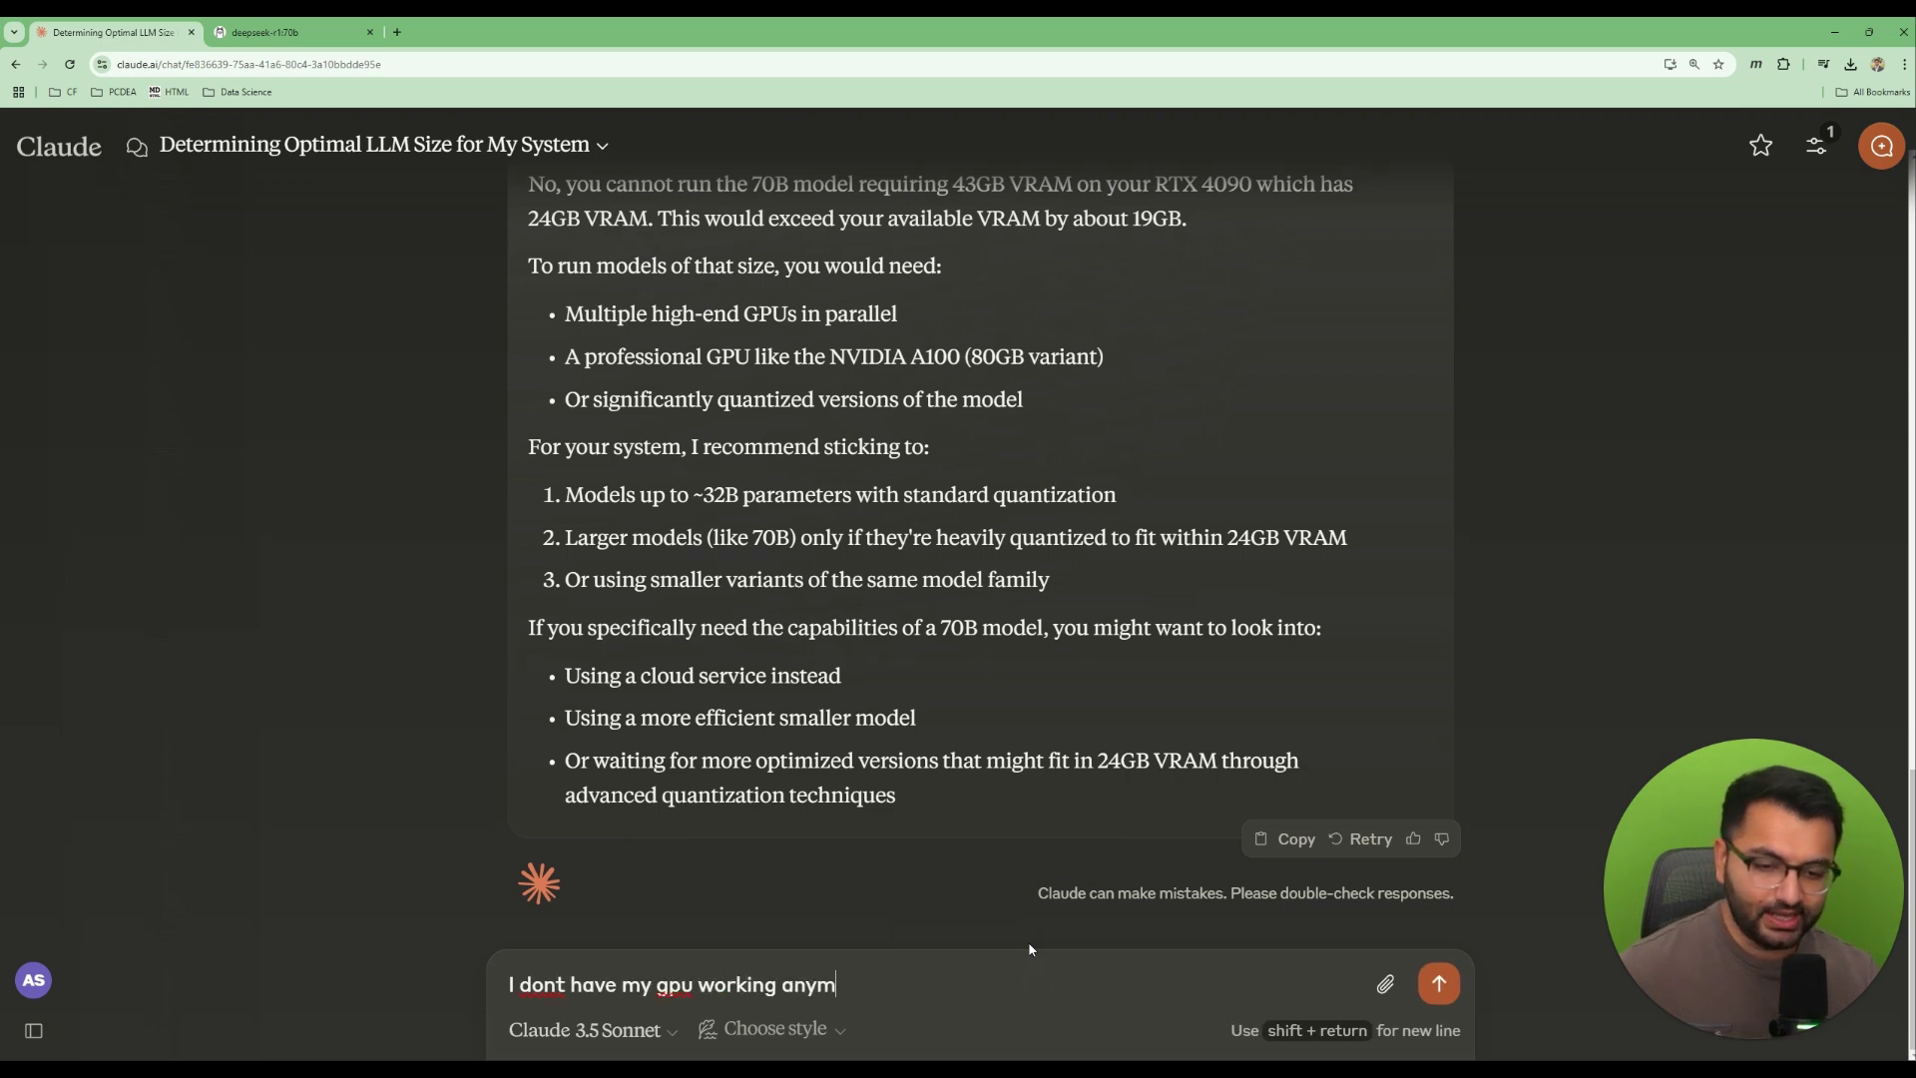
{"action": "type", "text": "ore. what size models can"}
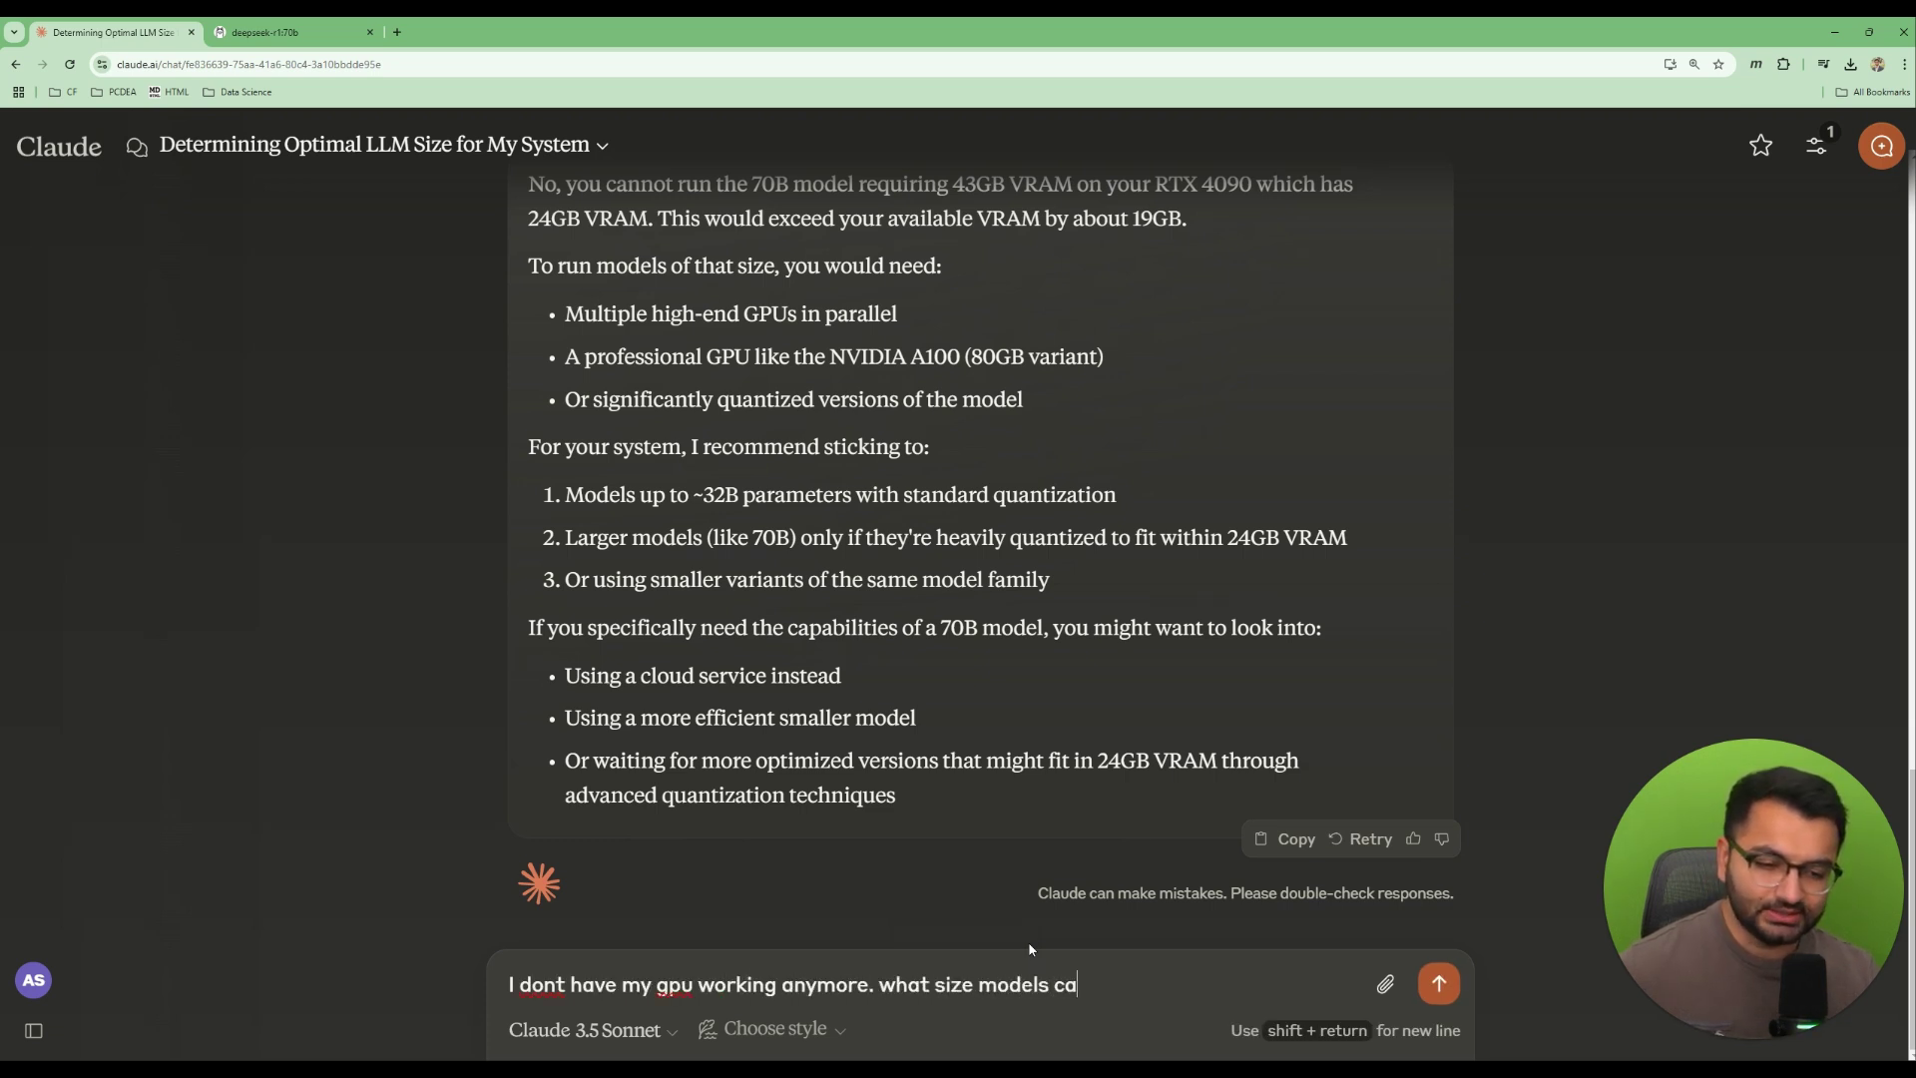
{"action": "key", "text": "Caps_Lock"}
{"action": "type", "text": "I"}
{"action": "key", "text": "Caps_Lock"}
{"action": "type", "text": "fit on my cpu?"}
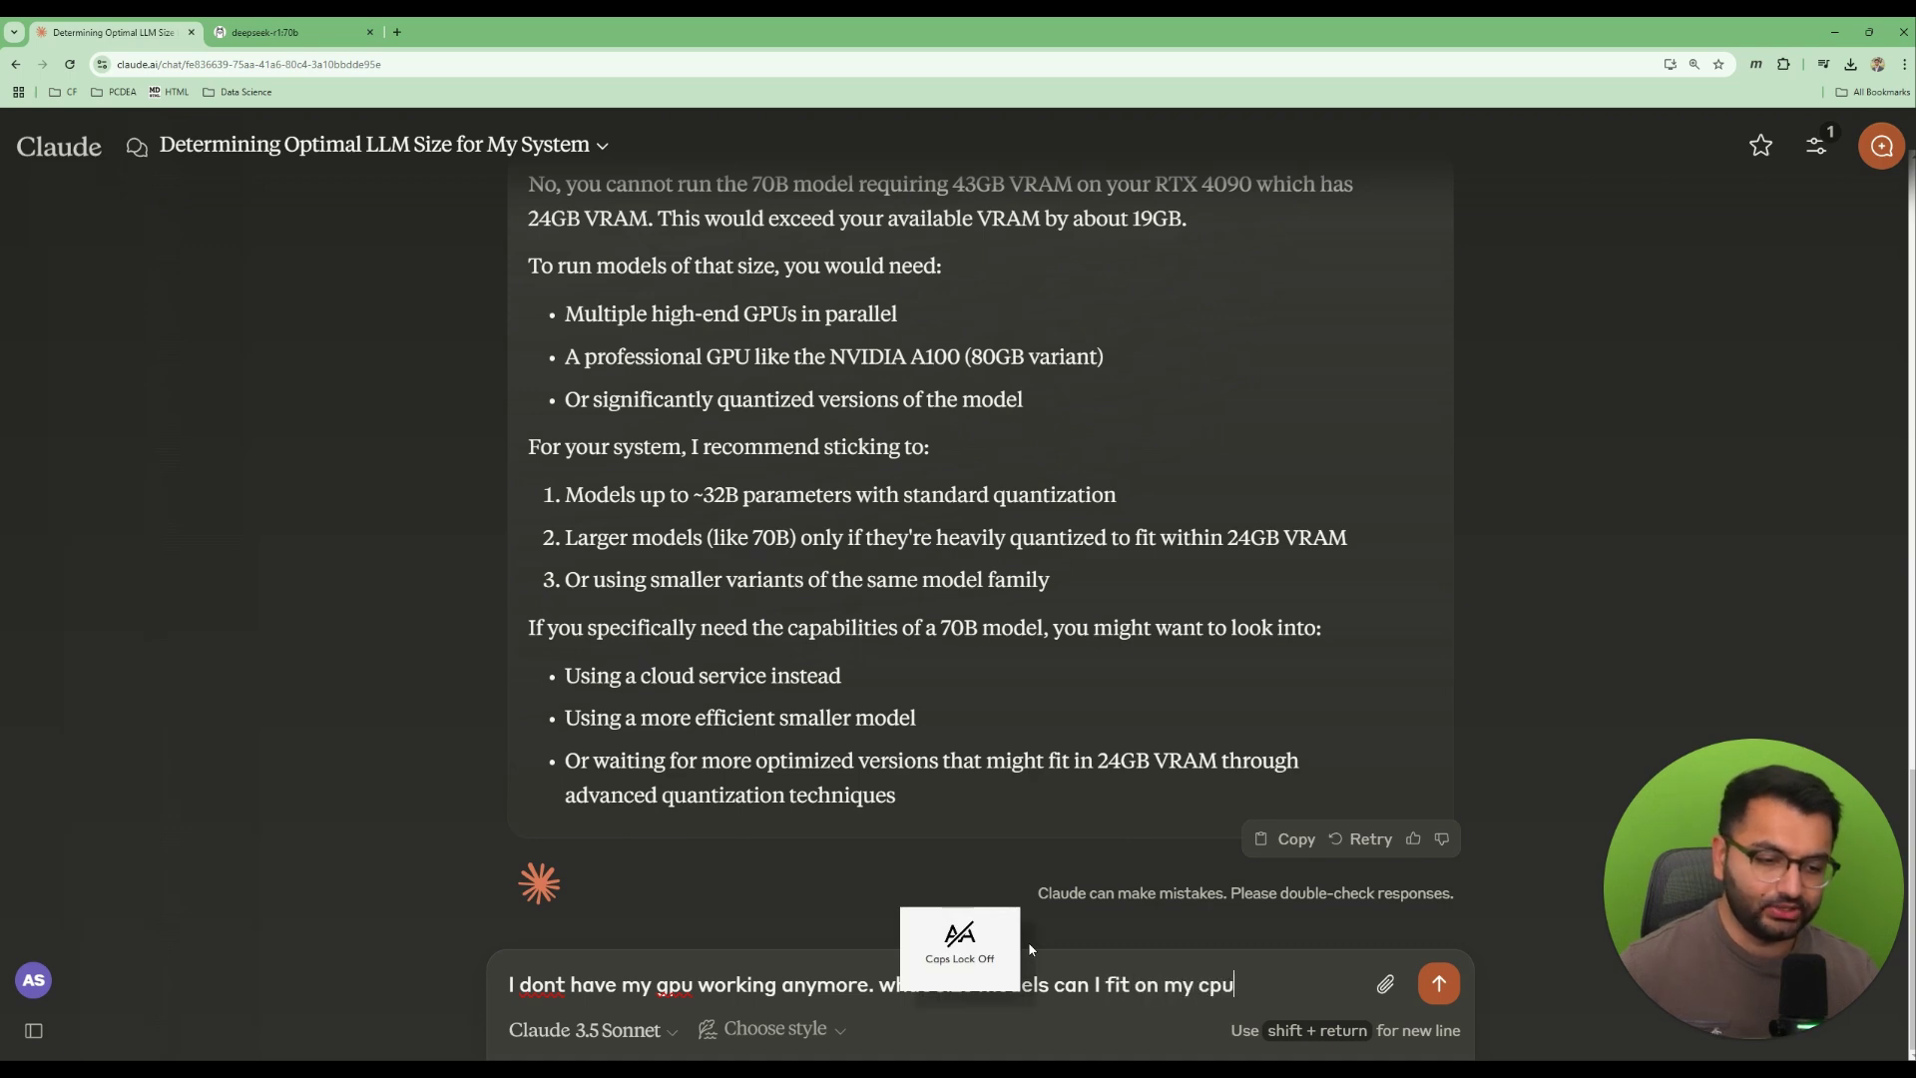
{"action": "key", "text": "Return"}
Switch the Ollama page to the 4.7GB 7b deepseek-r1 variant.
{"action": "left_click", "coordinate": [289, 32]}
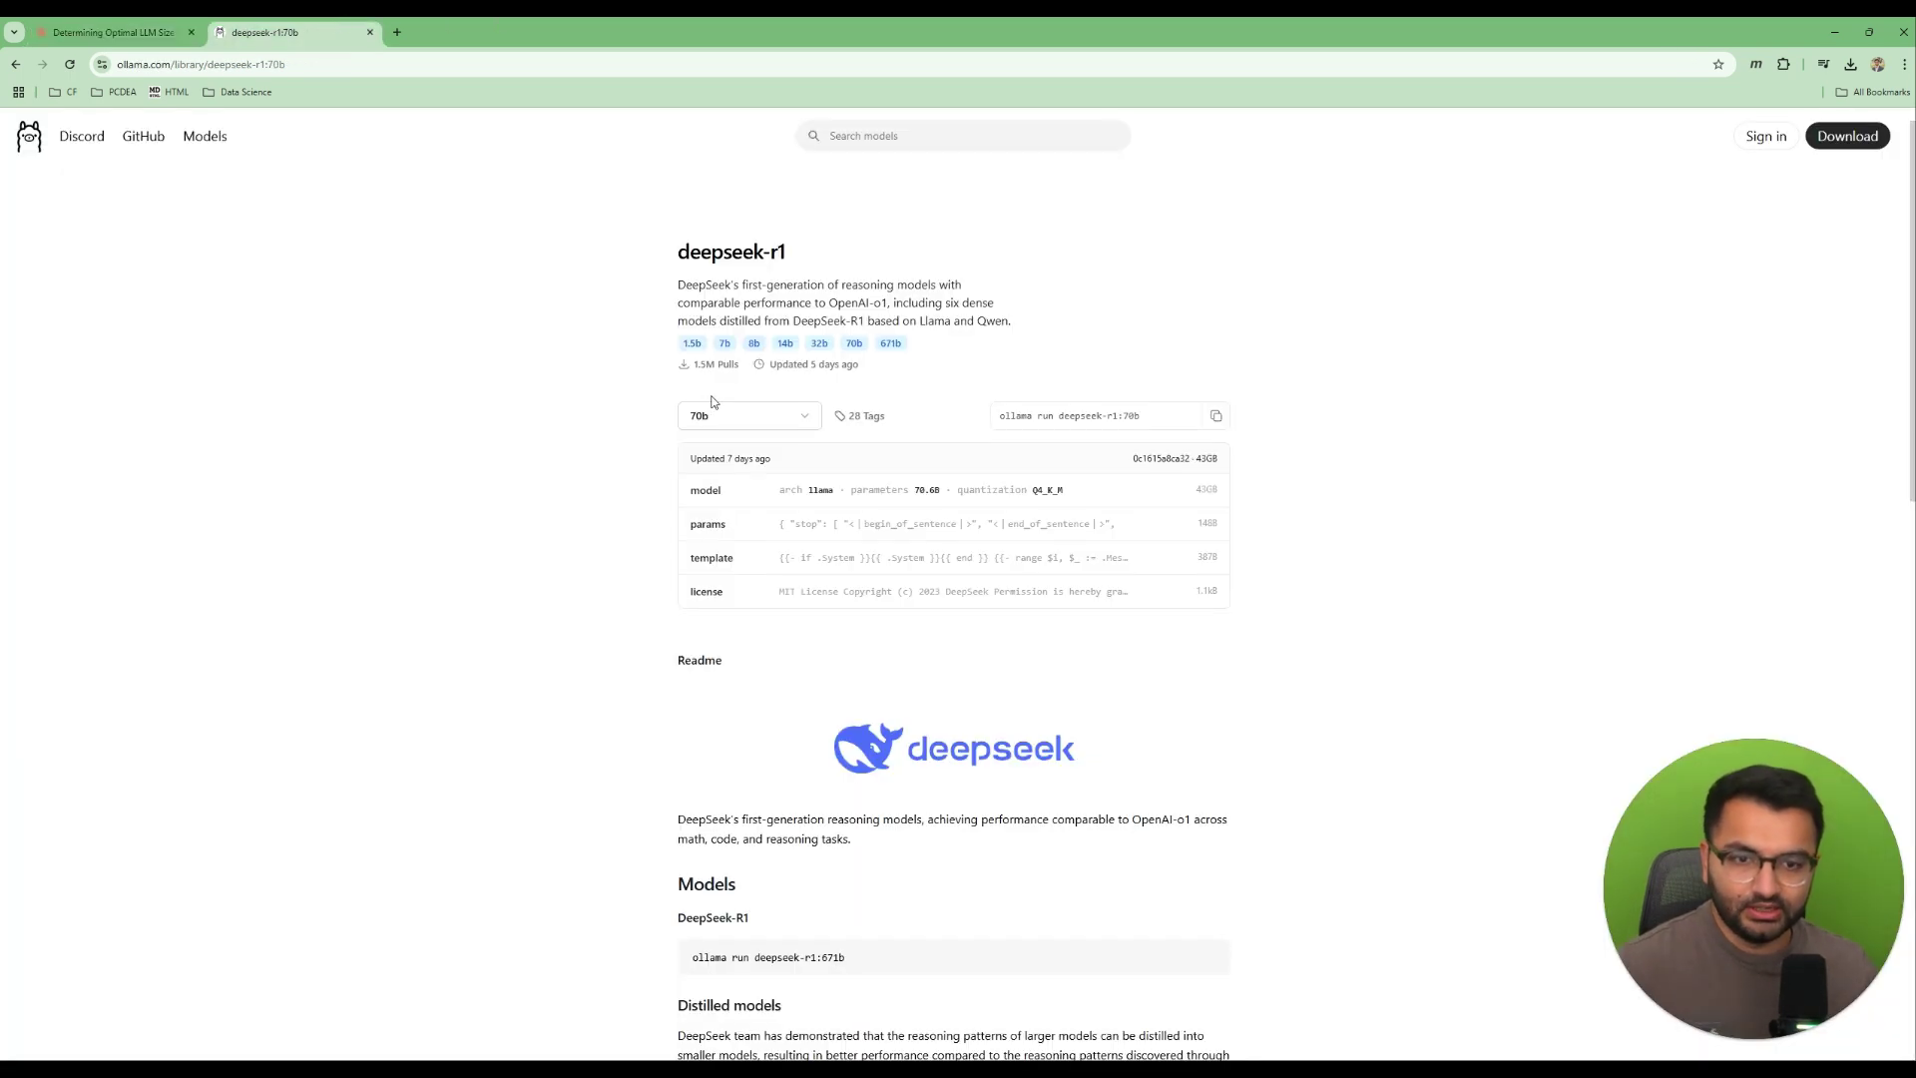
{"action": "left_click", "coordinate": [749, 416]}
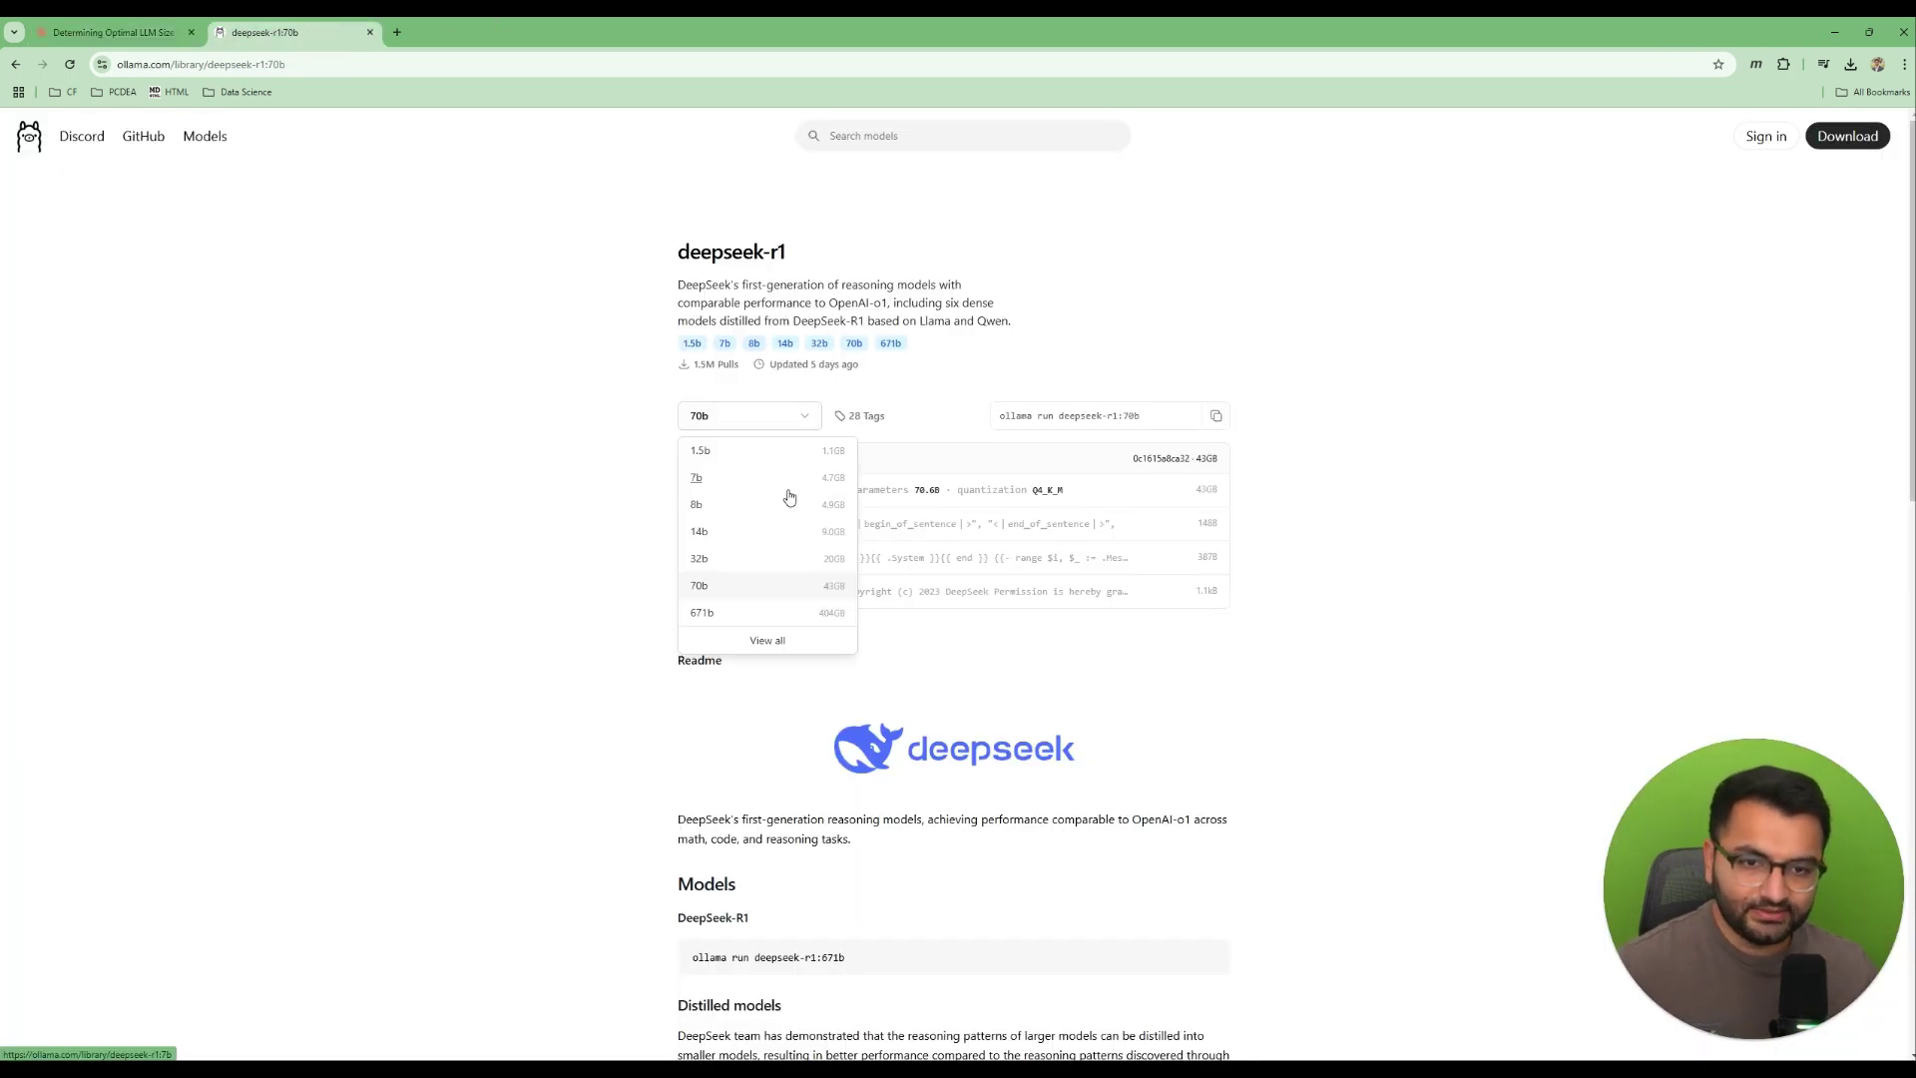
{"action": "left_click", "coordinate": [707, 483]}
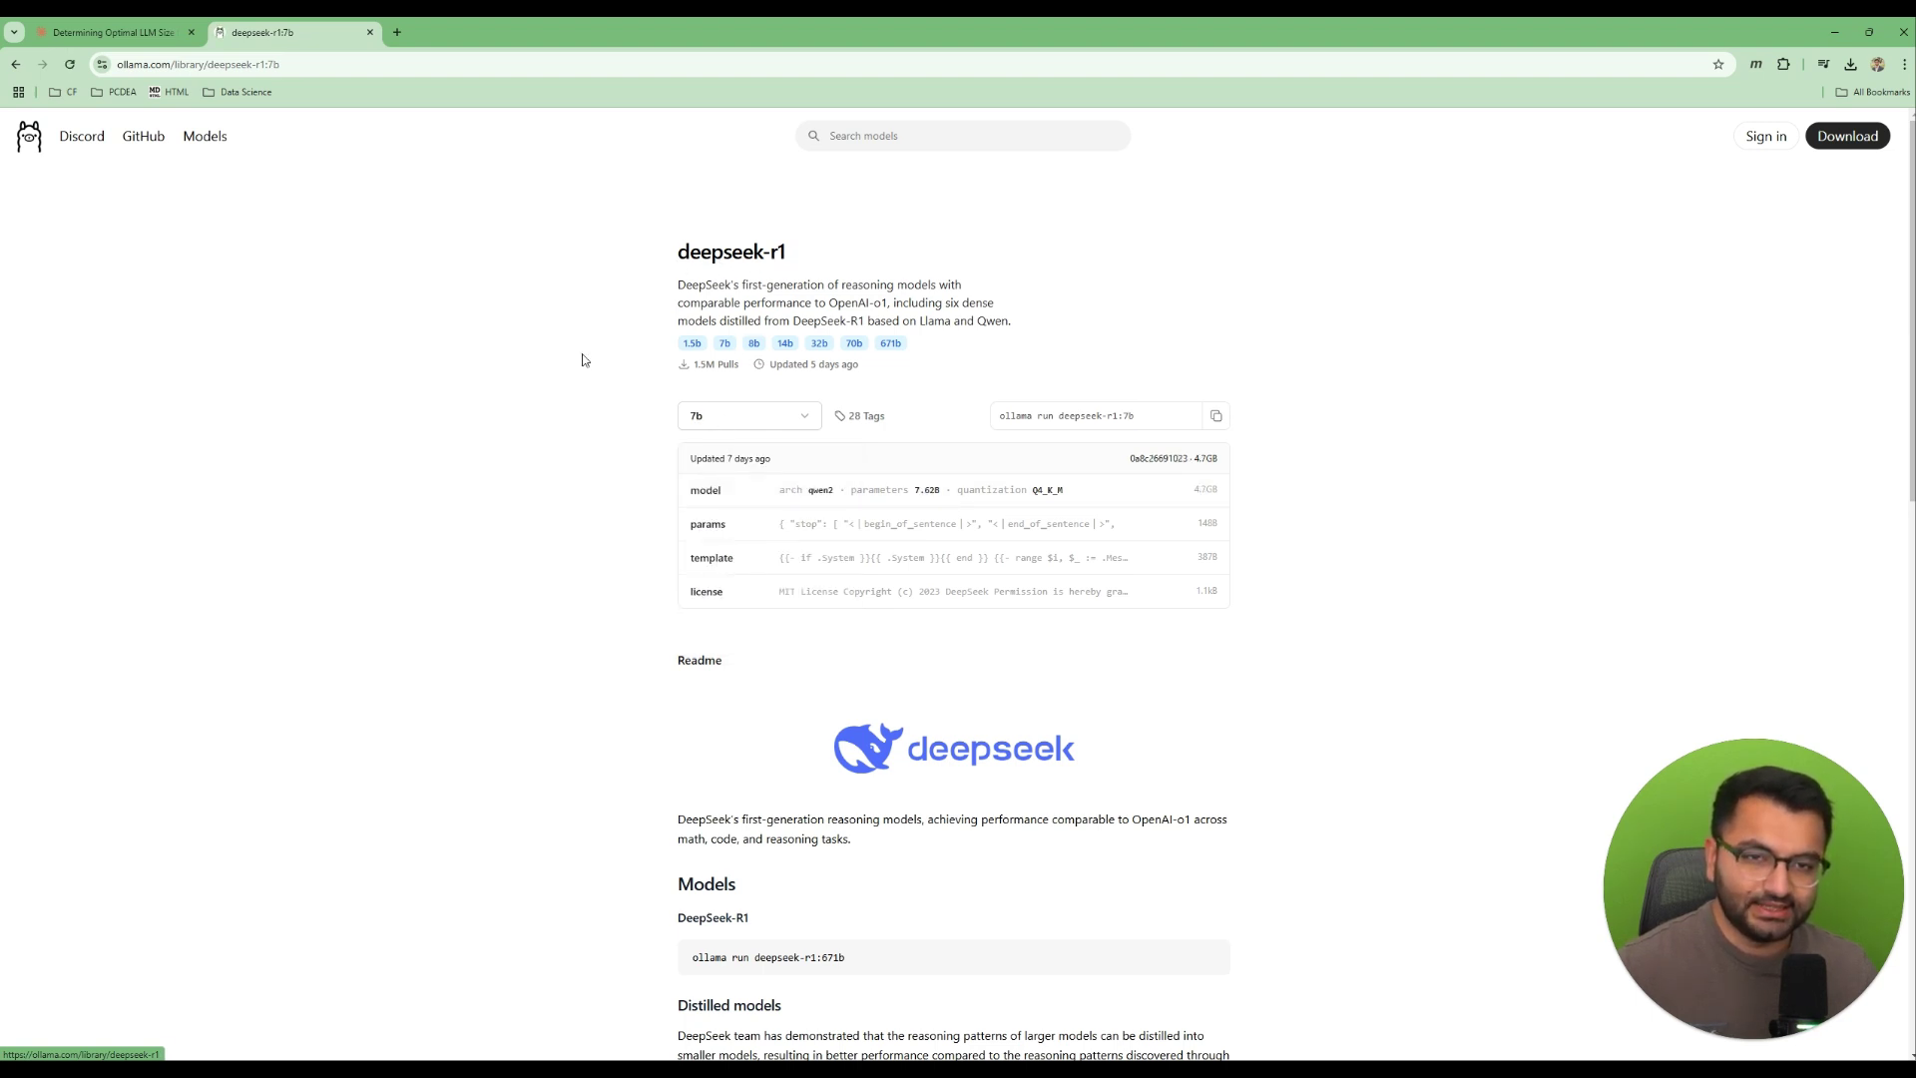
{"action": "left_click", "coordinate": [720, 427]}
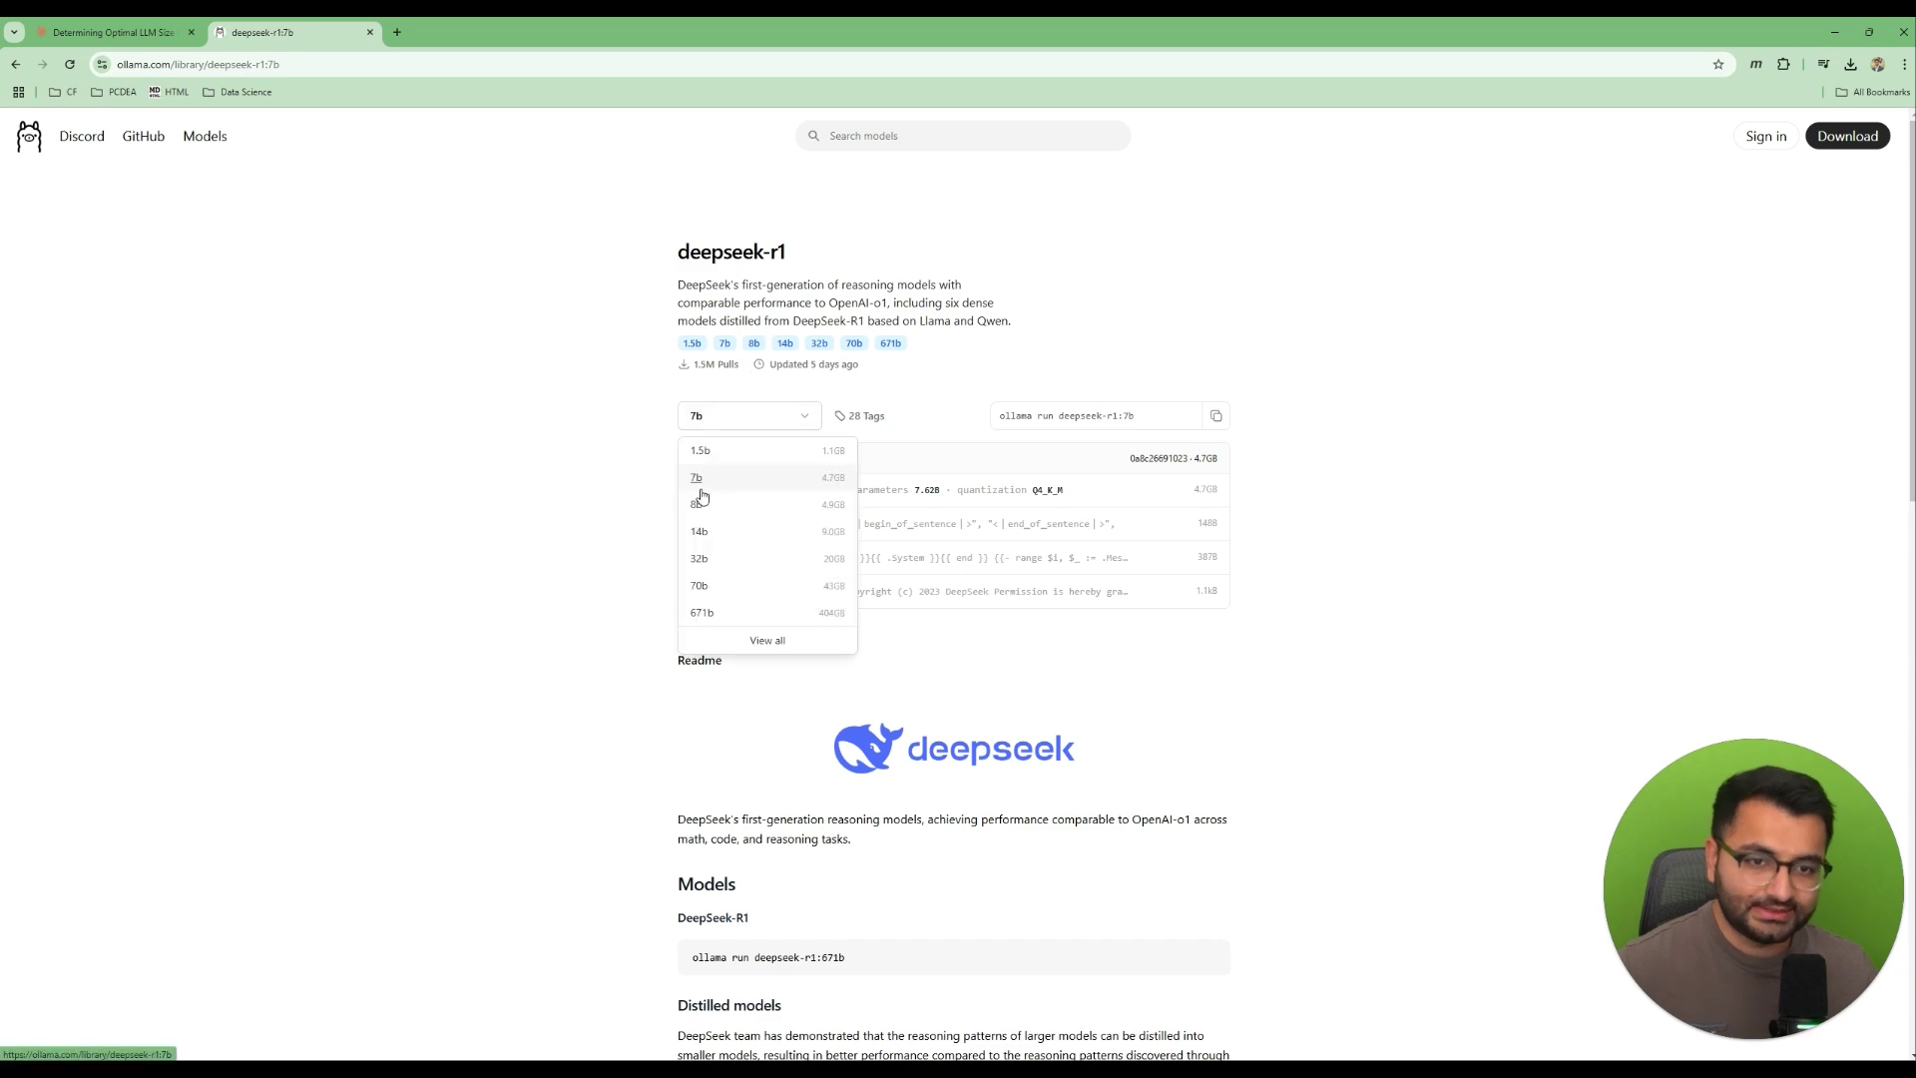
Highlight the CPU, 32GB RAM specs and slower CPU inference note in Claude's reply.
{"action": "left_click", "coordinate": [112, 32]}
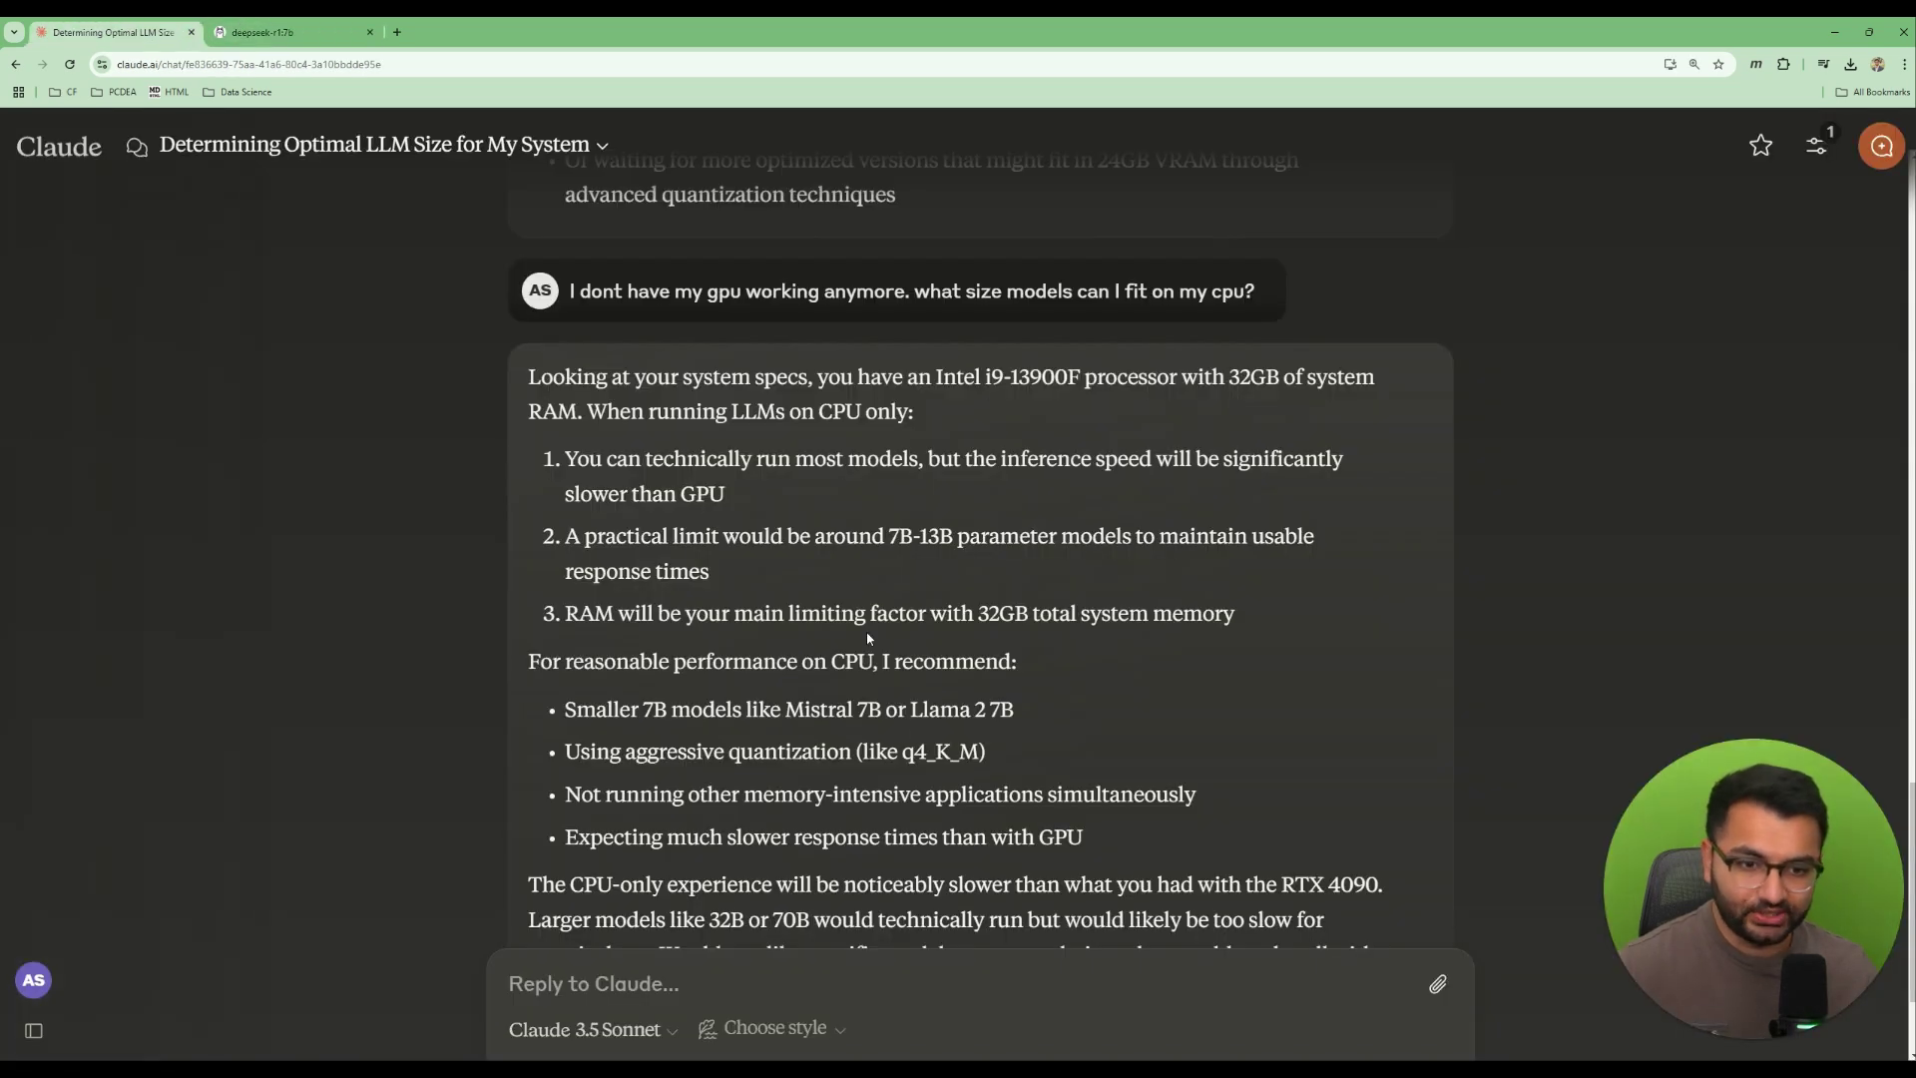
{"action": "mouse_move", "coordinate": [762, 377]}
{"action": "left_mouse_down"}
{"action": "mouse_move", "coordinate": [1398, 374]}
{"action": "mouse_move", "coordinate": [620, 411]}
{"action": "mouse_move", "coordinate": [757, 409]}
{"action": "left_mouse_up"}
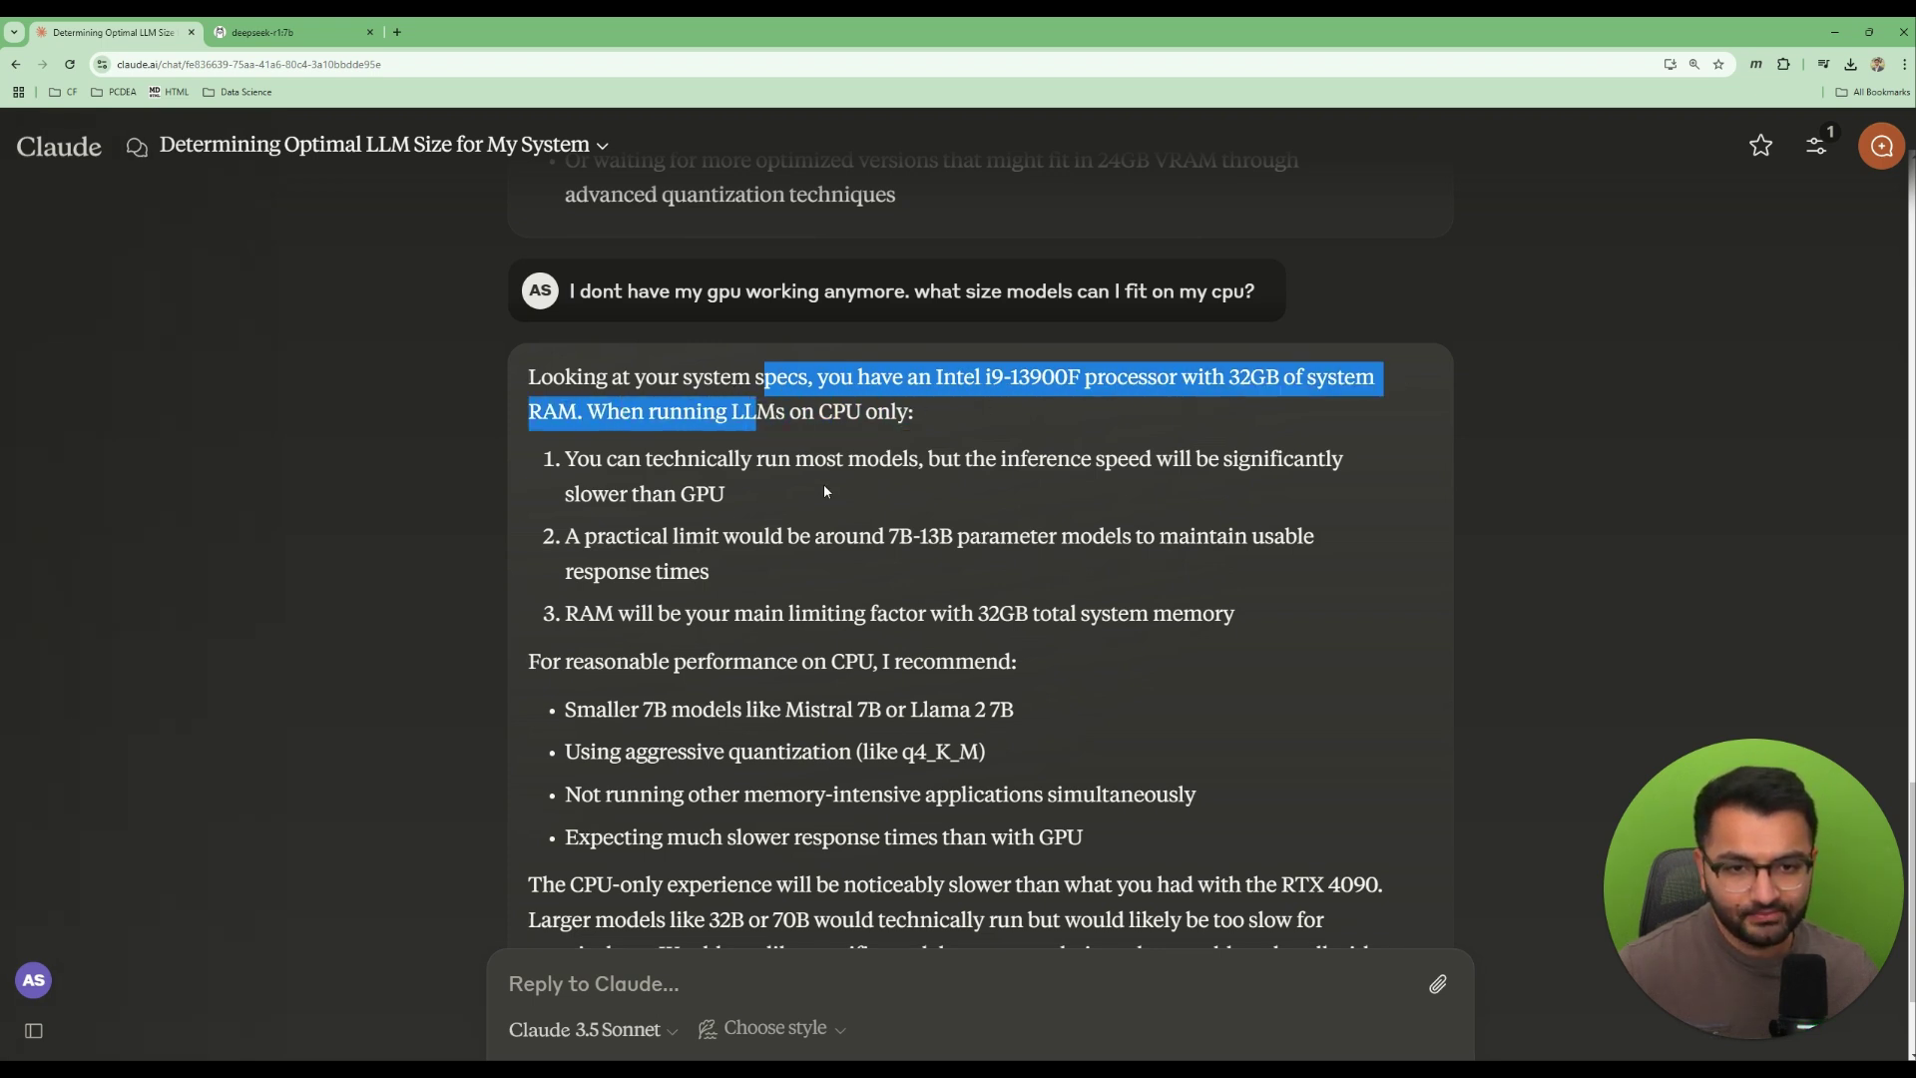
{"action": "left_click_drag", "start_coordinate": [867, 460], "coordinate": [620, 495]}
{"action": "scroll", "coordinate": [956, 556], "scroll_direction": "down", "scroll_amount": 2}
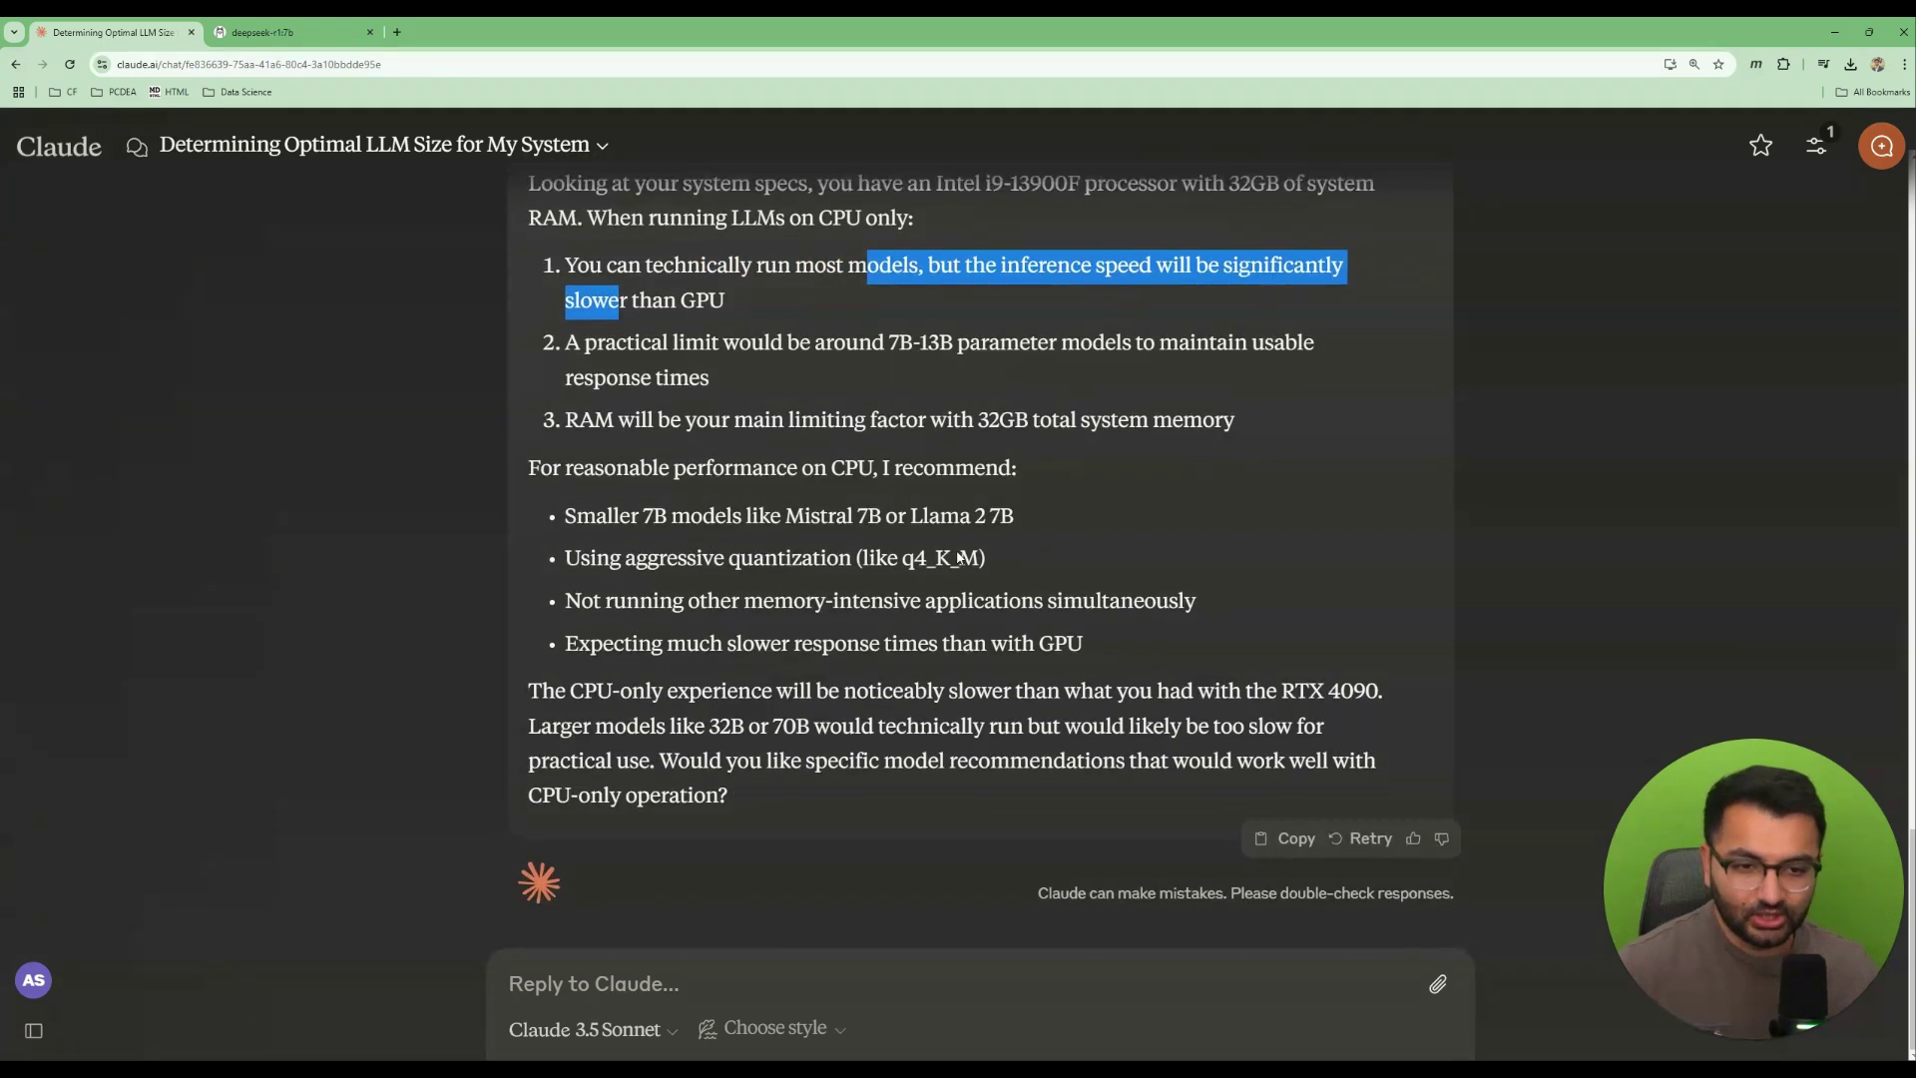
Ask 'I run the 7b deepseek r1 model with 5g' and highlight Claude's yes.
{"action": "left_click", "coordinate": [875, 978]}
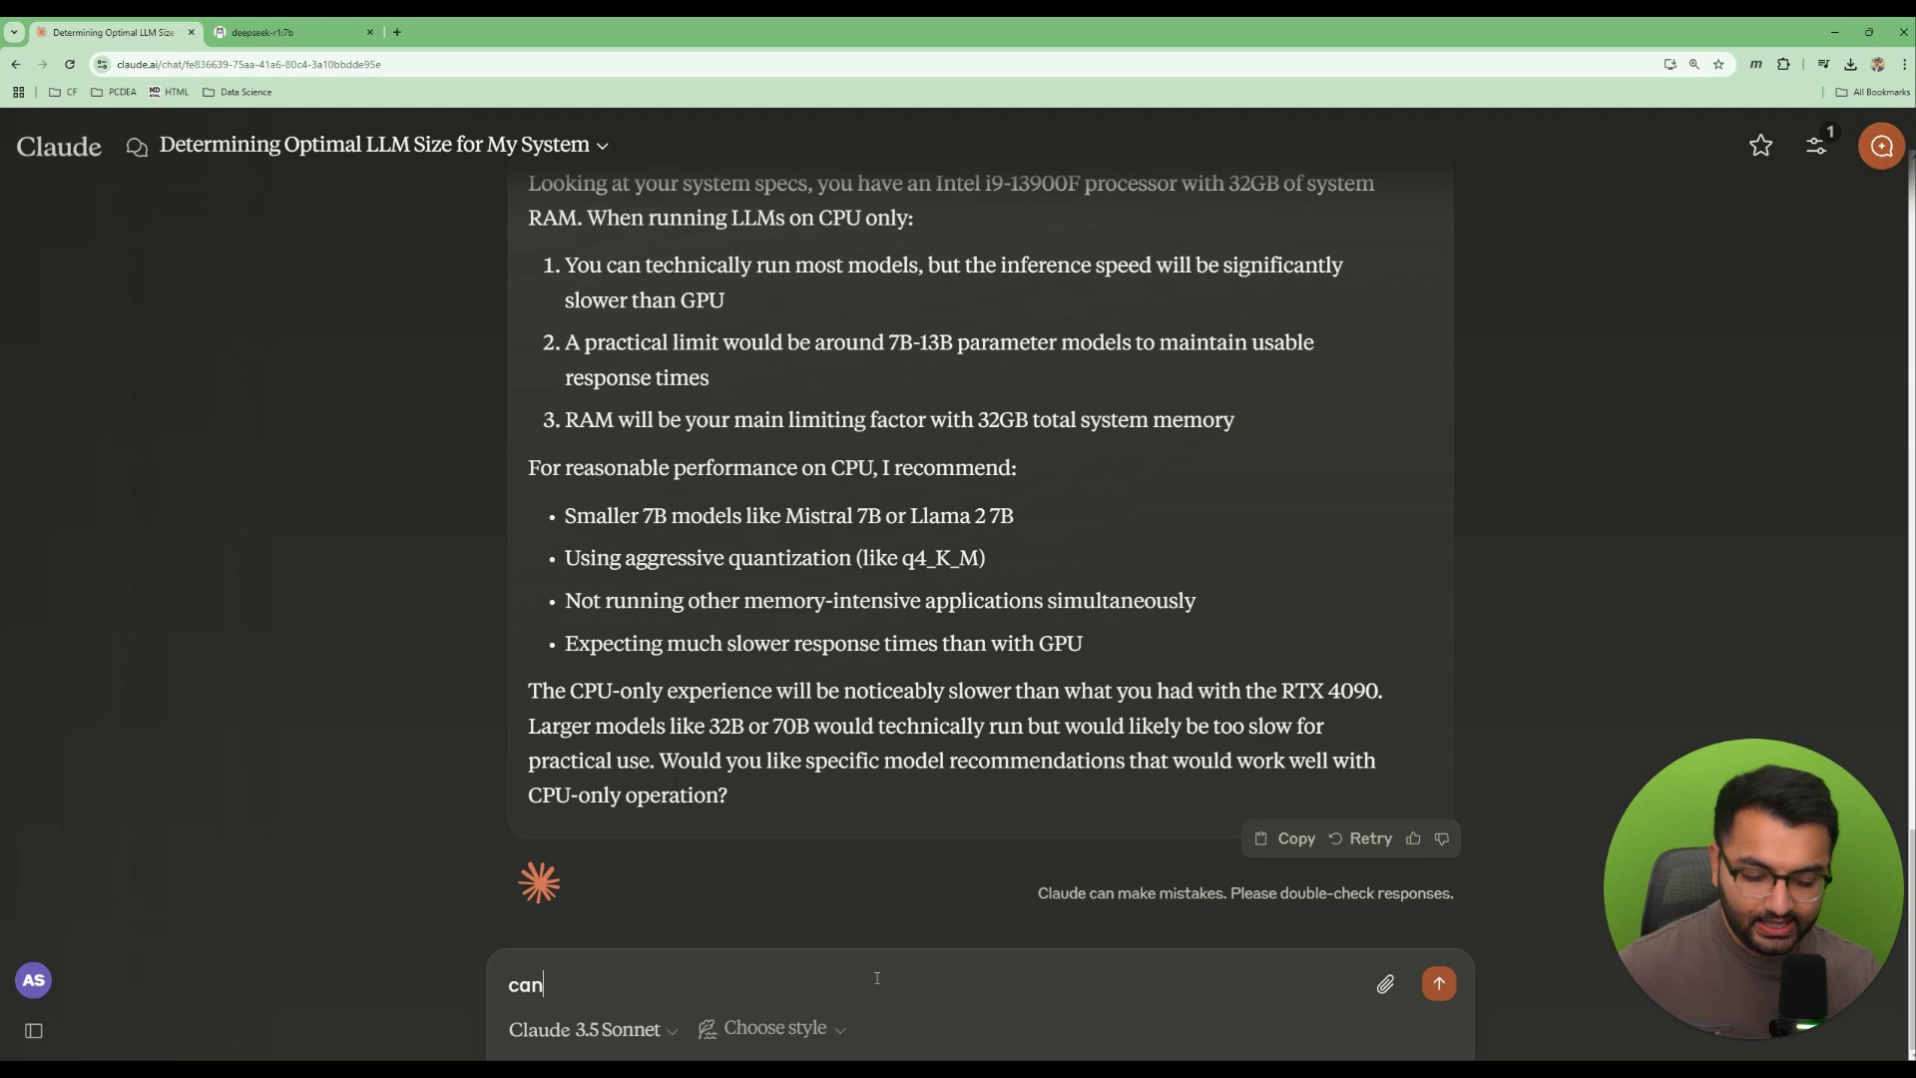
{"action": "type", "text": "I run the 7b dee"}
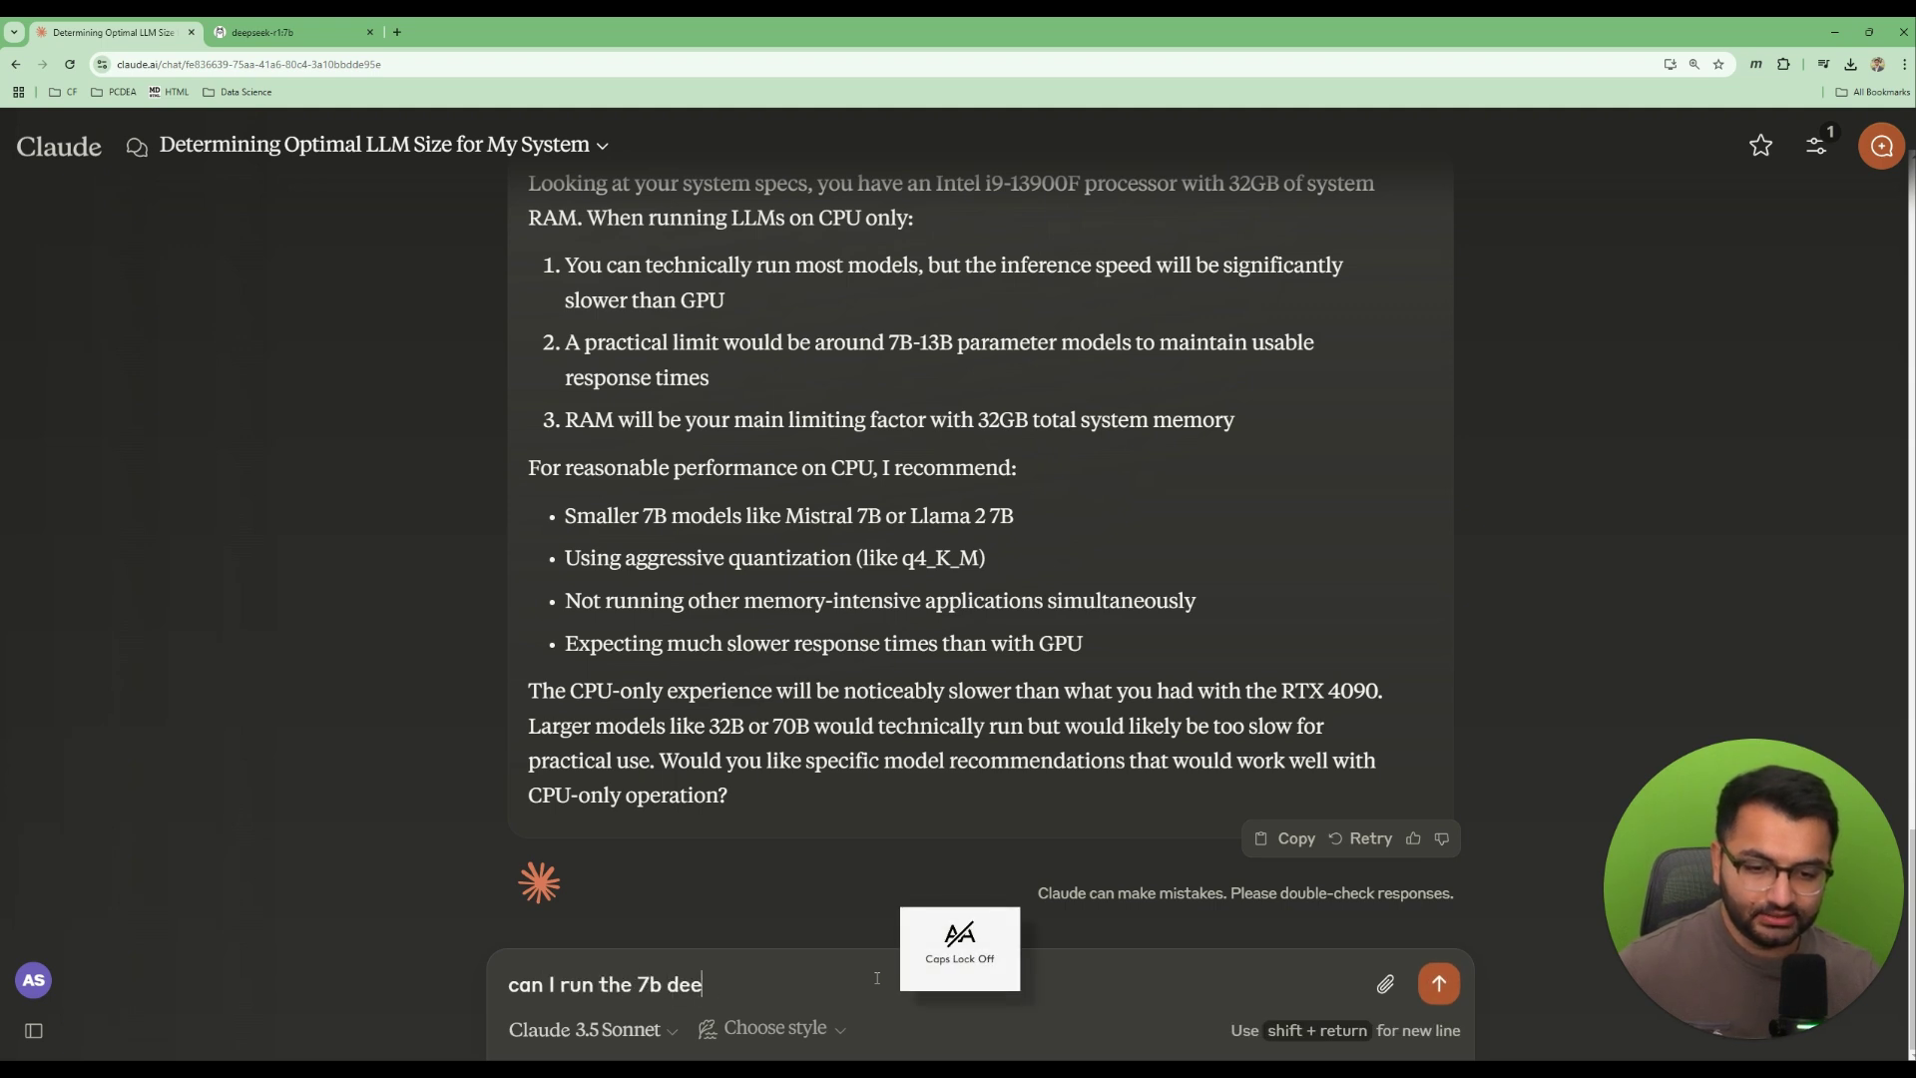
{"action": "type", "text": "pseek r1 model with "}
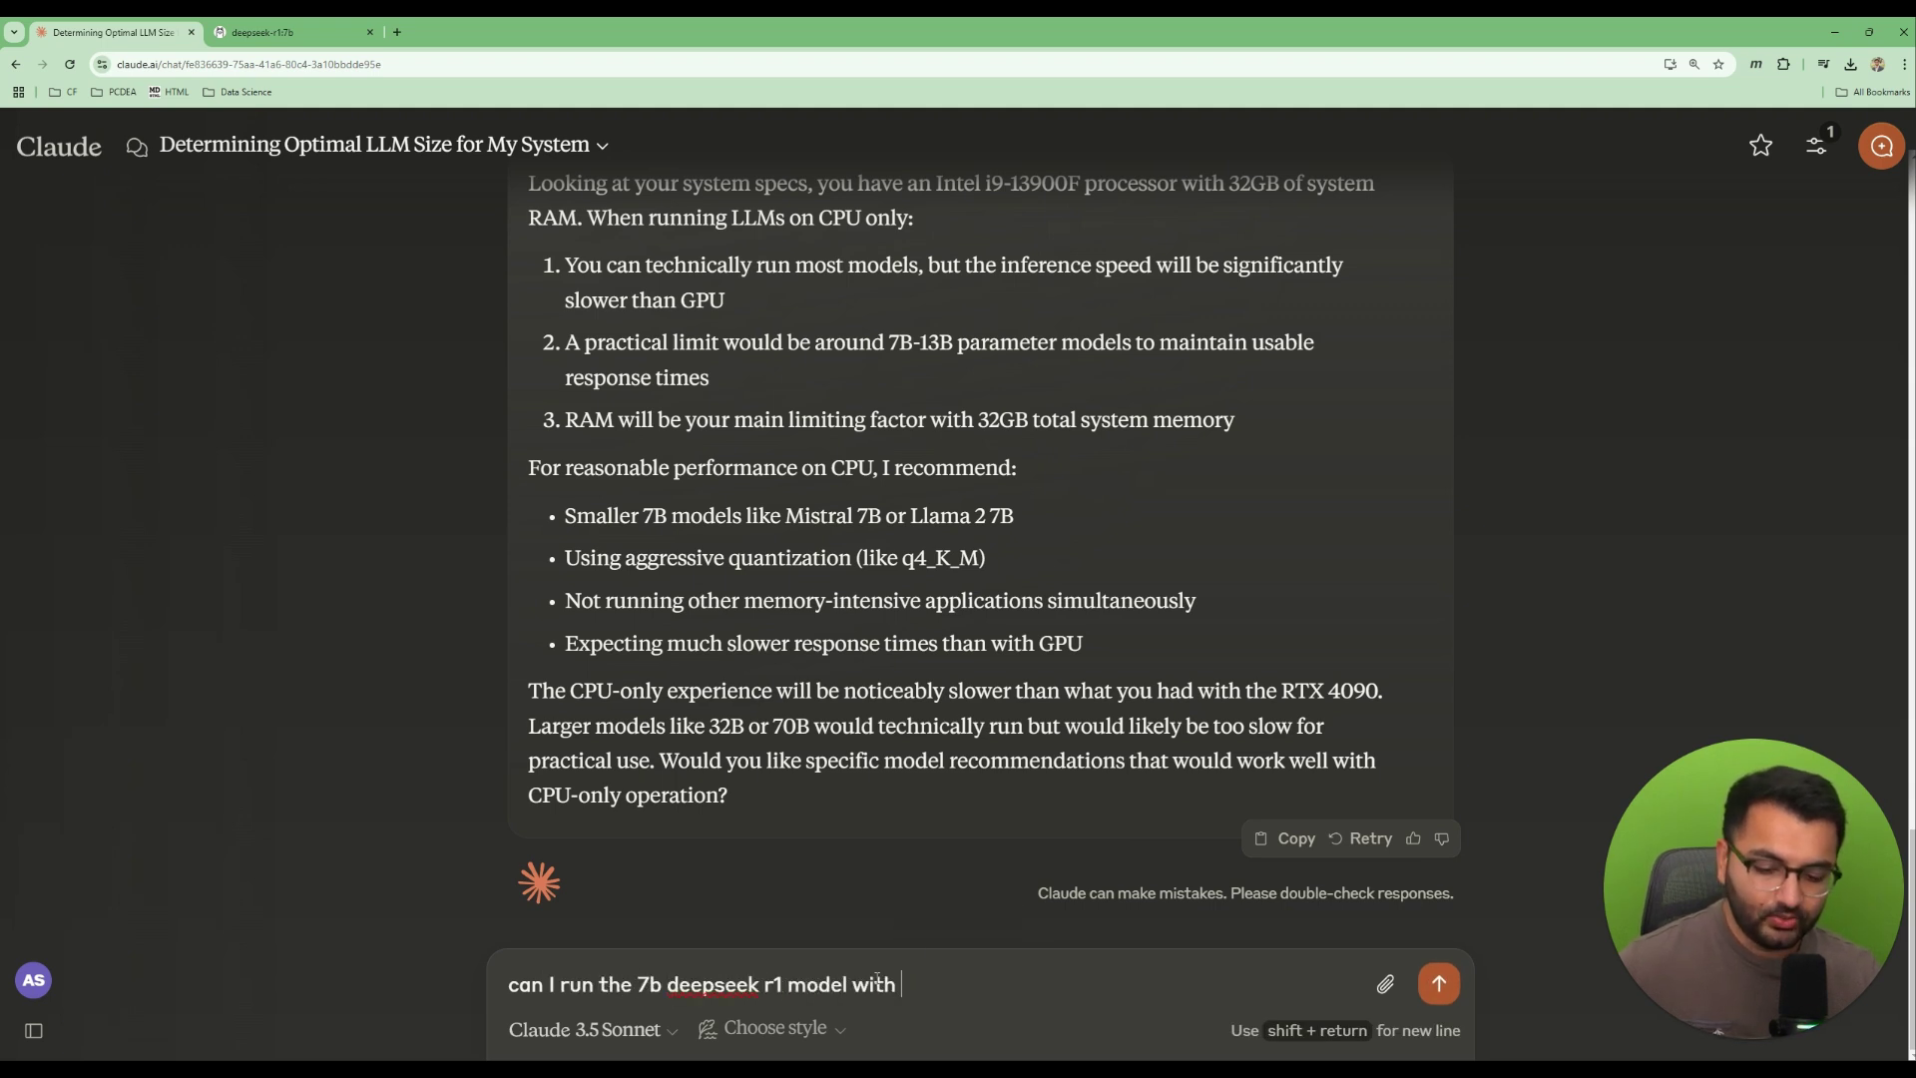
{"action": "type", "text": "5g"}
{"action": "key", "text": "Return"}
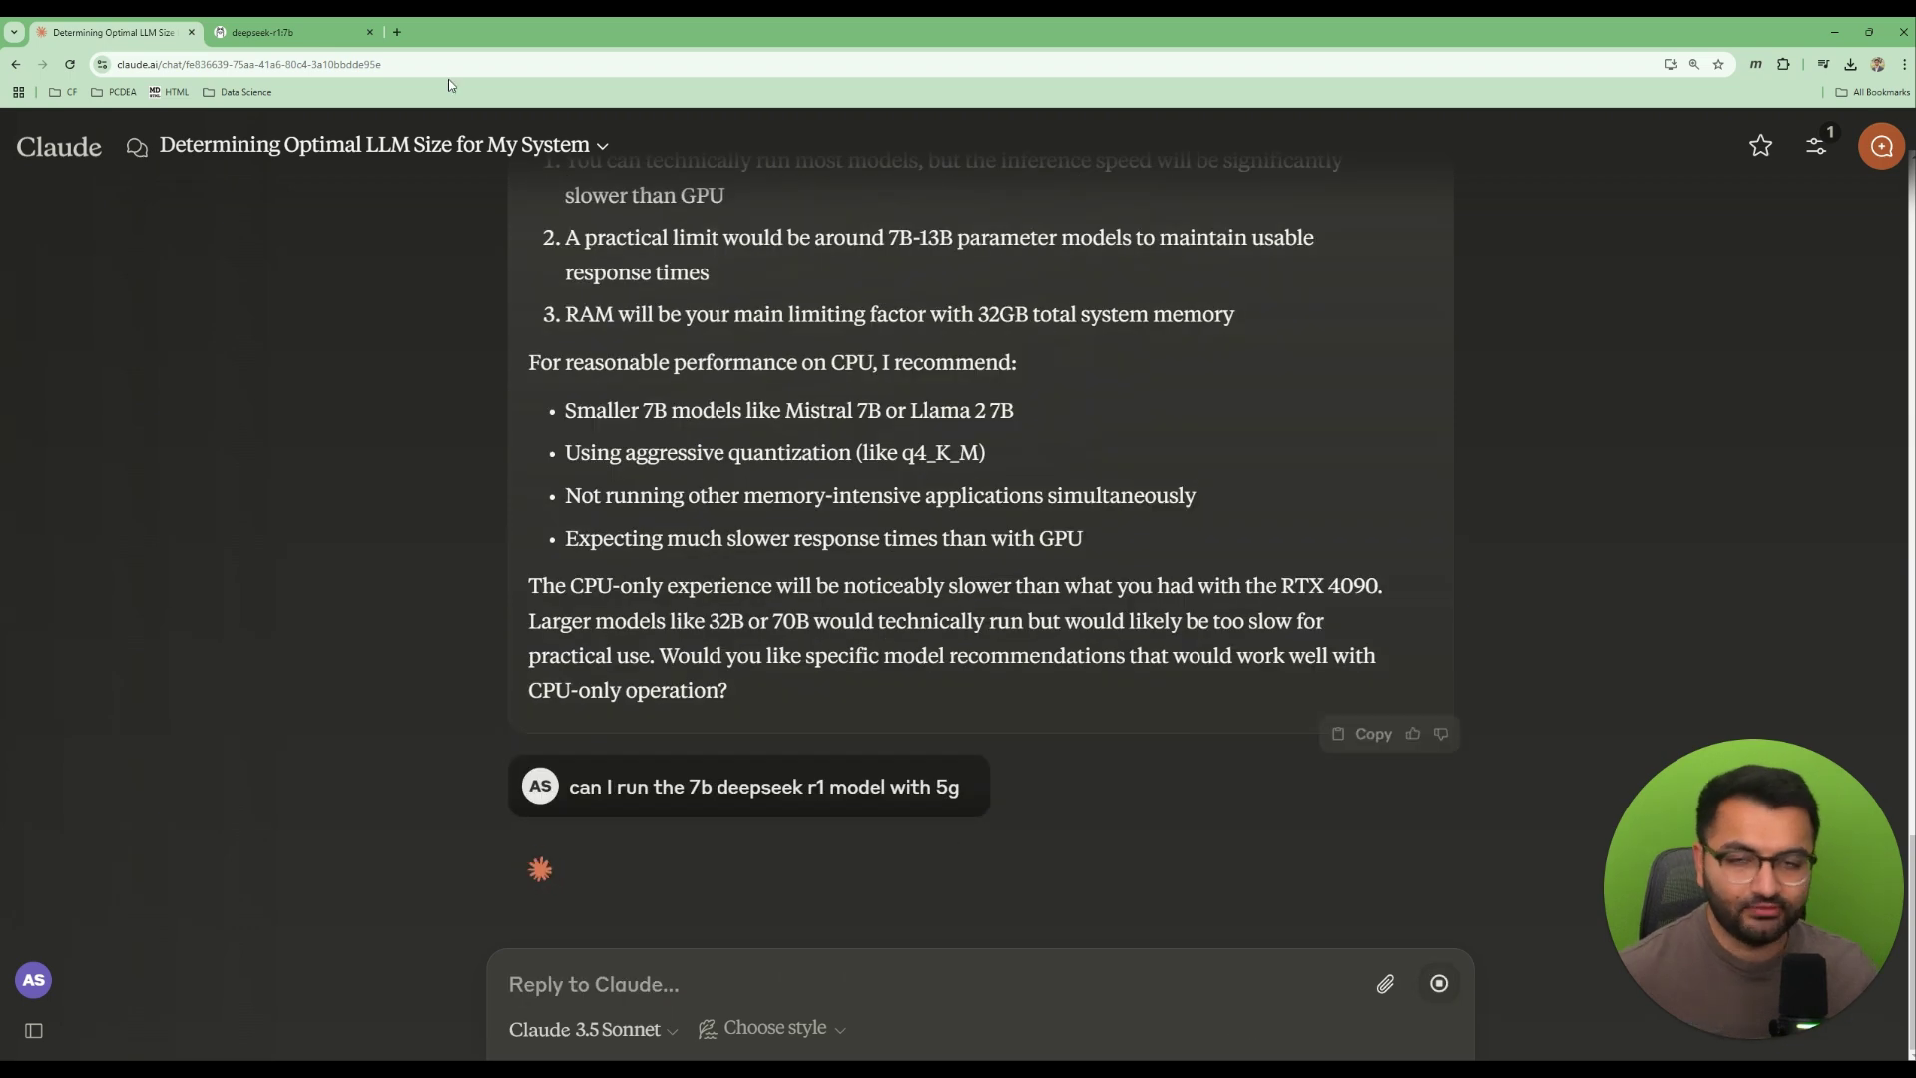
{"action": "key", "text": "ctrl+Tab"}
{"action": "left_click", "coordinate": [749, 415]}
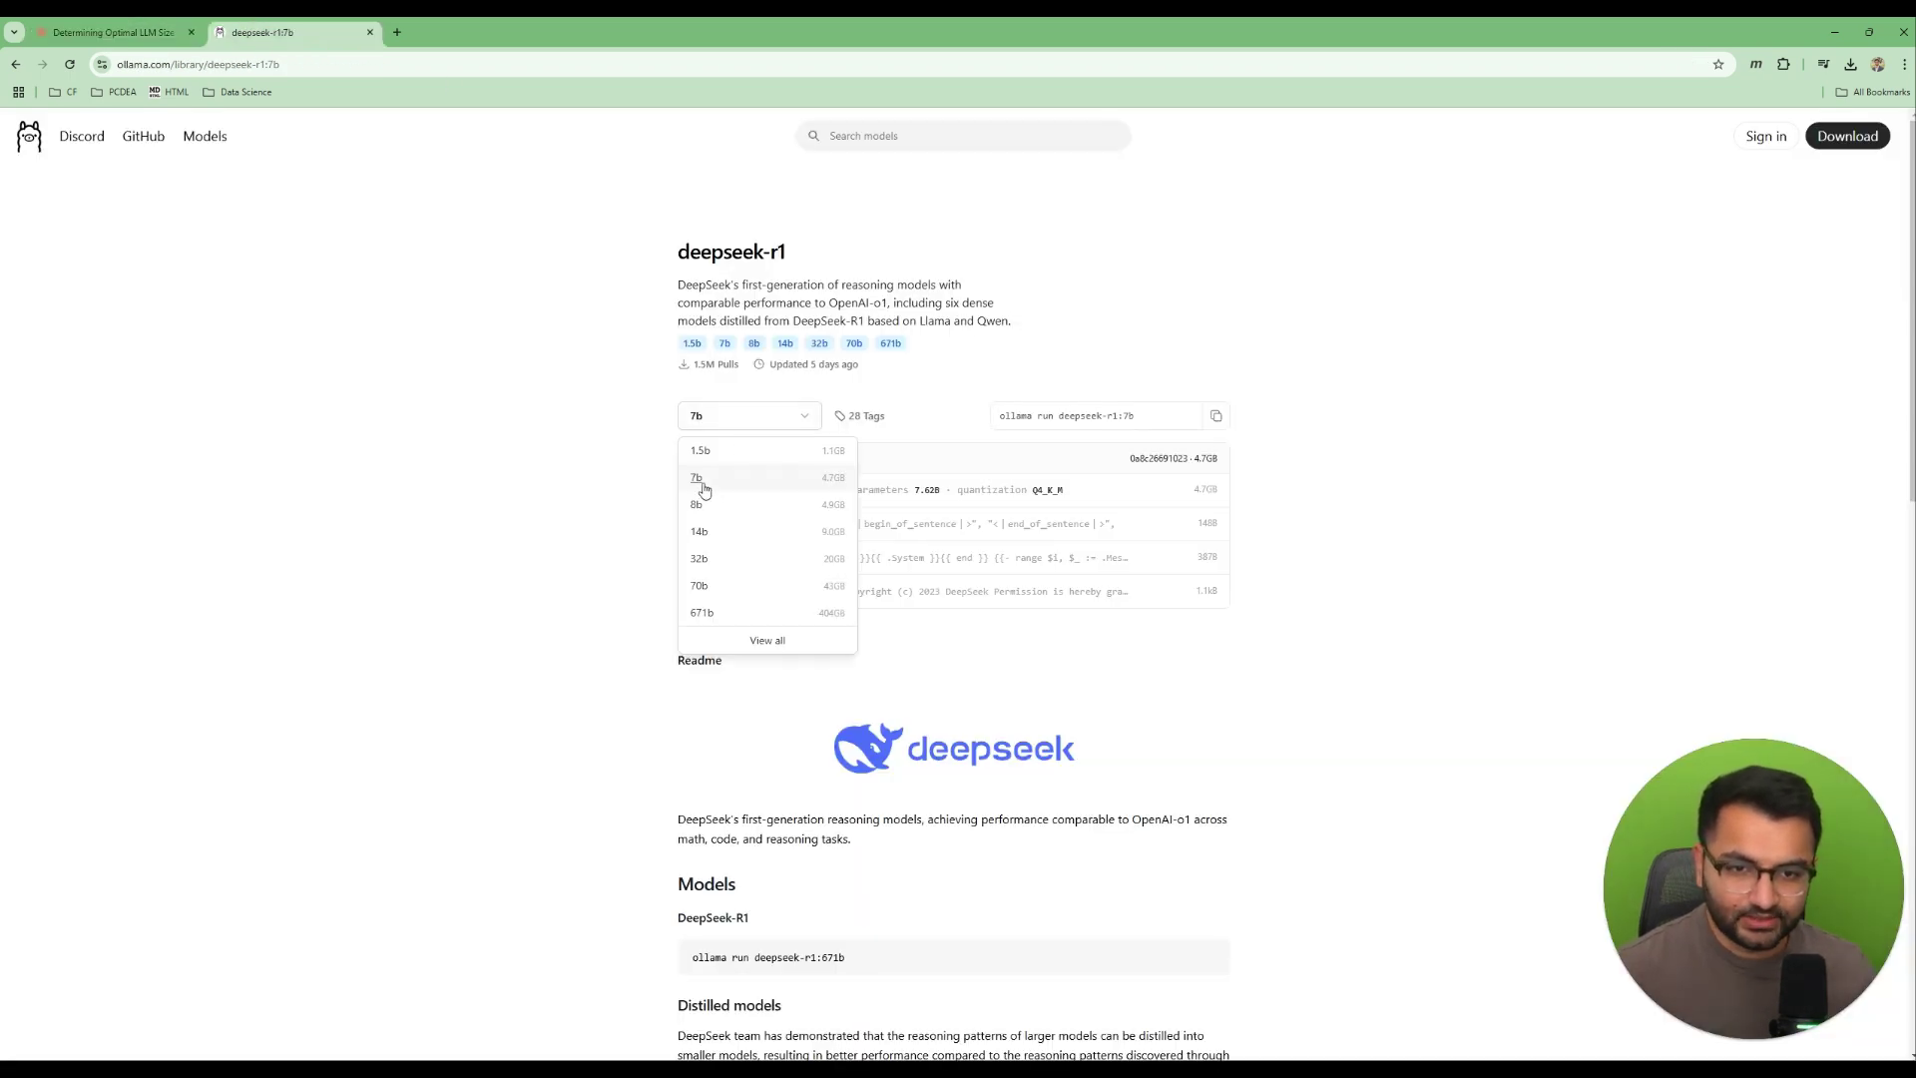
{"action": "left_click", "coordinate": [826, 483]}
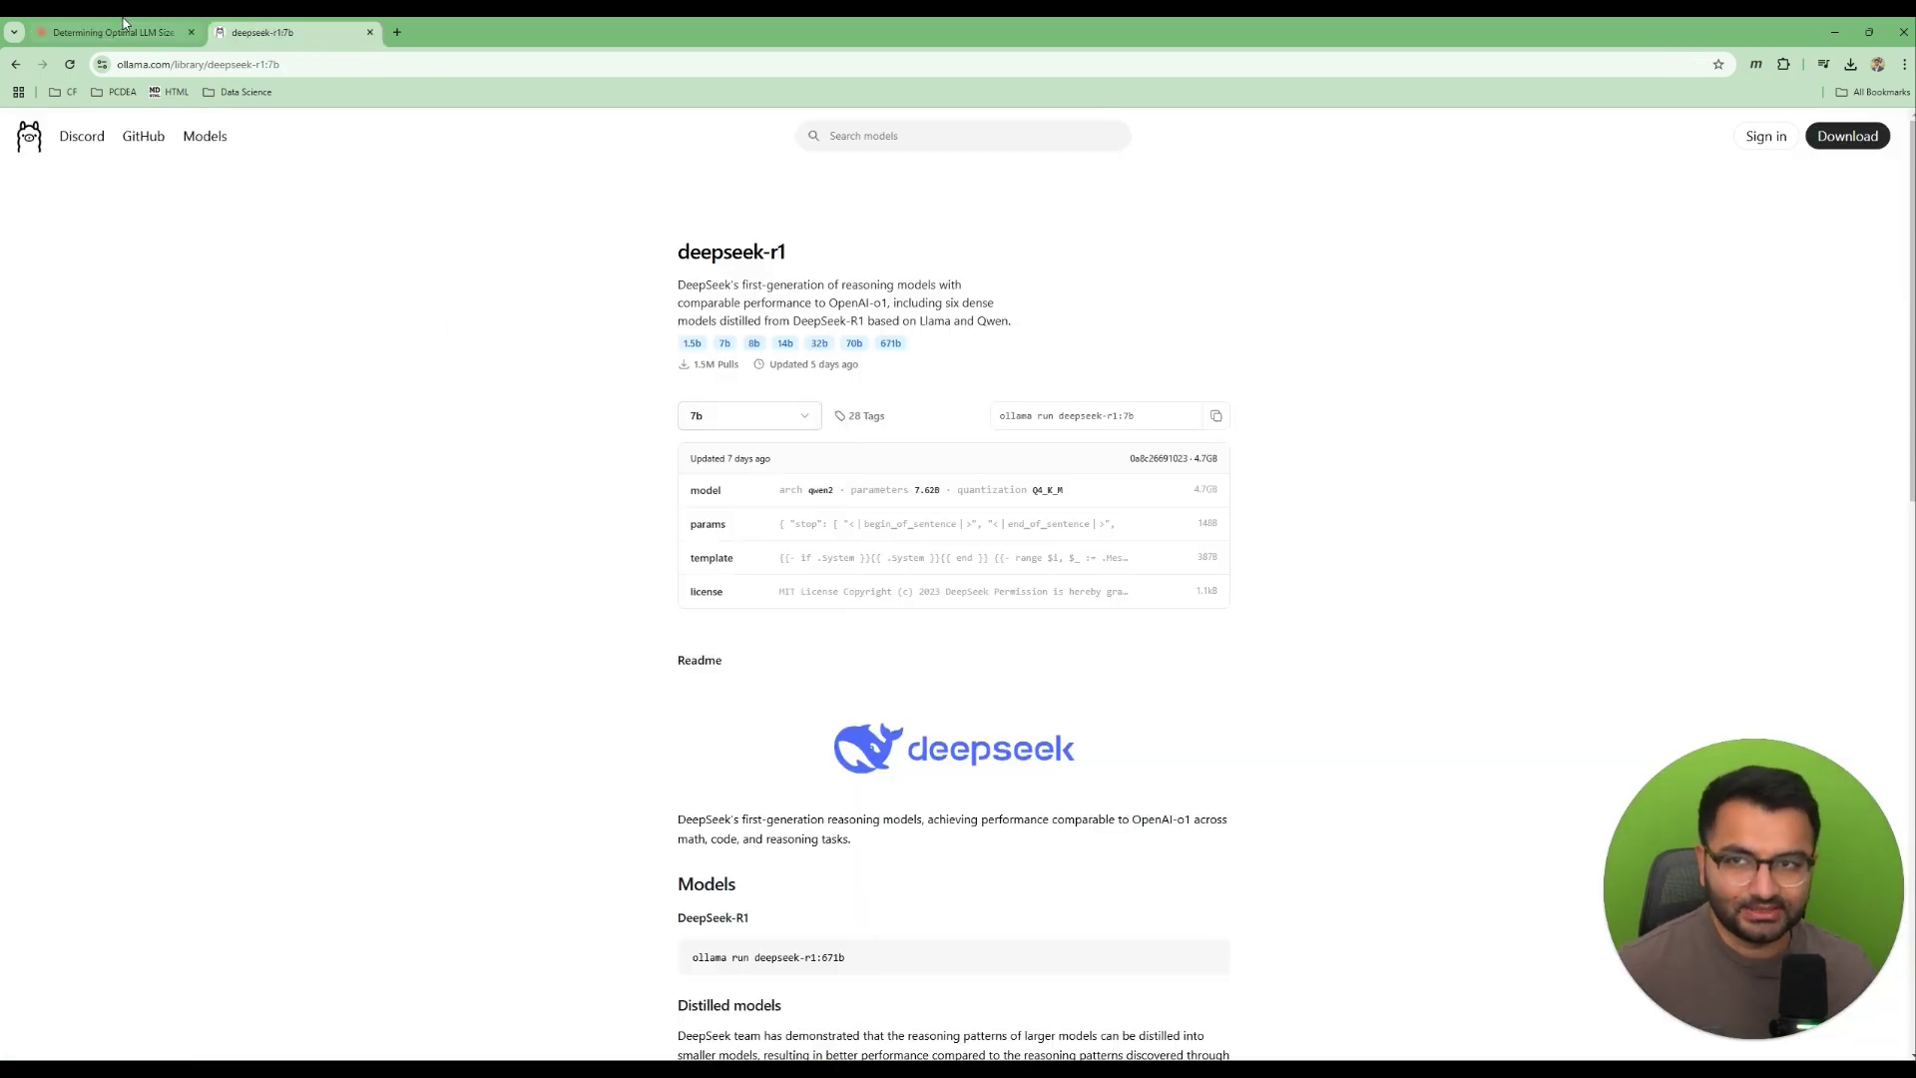
{"action": "left_click", "coordinate": [124, 24]}
{"action": "left_click_drag", "start_coordinate": [562, 545], "coordinate": [898, 617]}
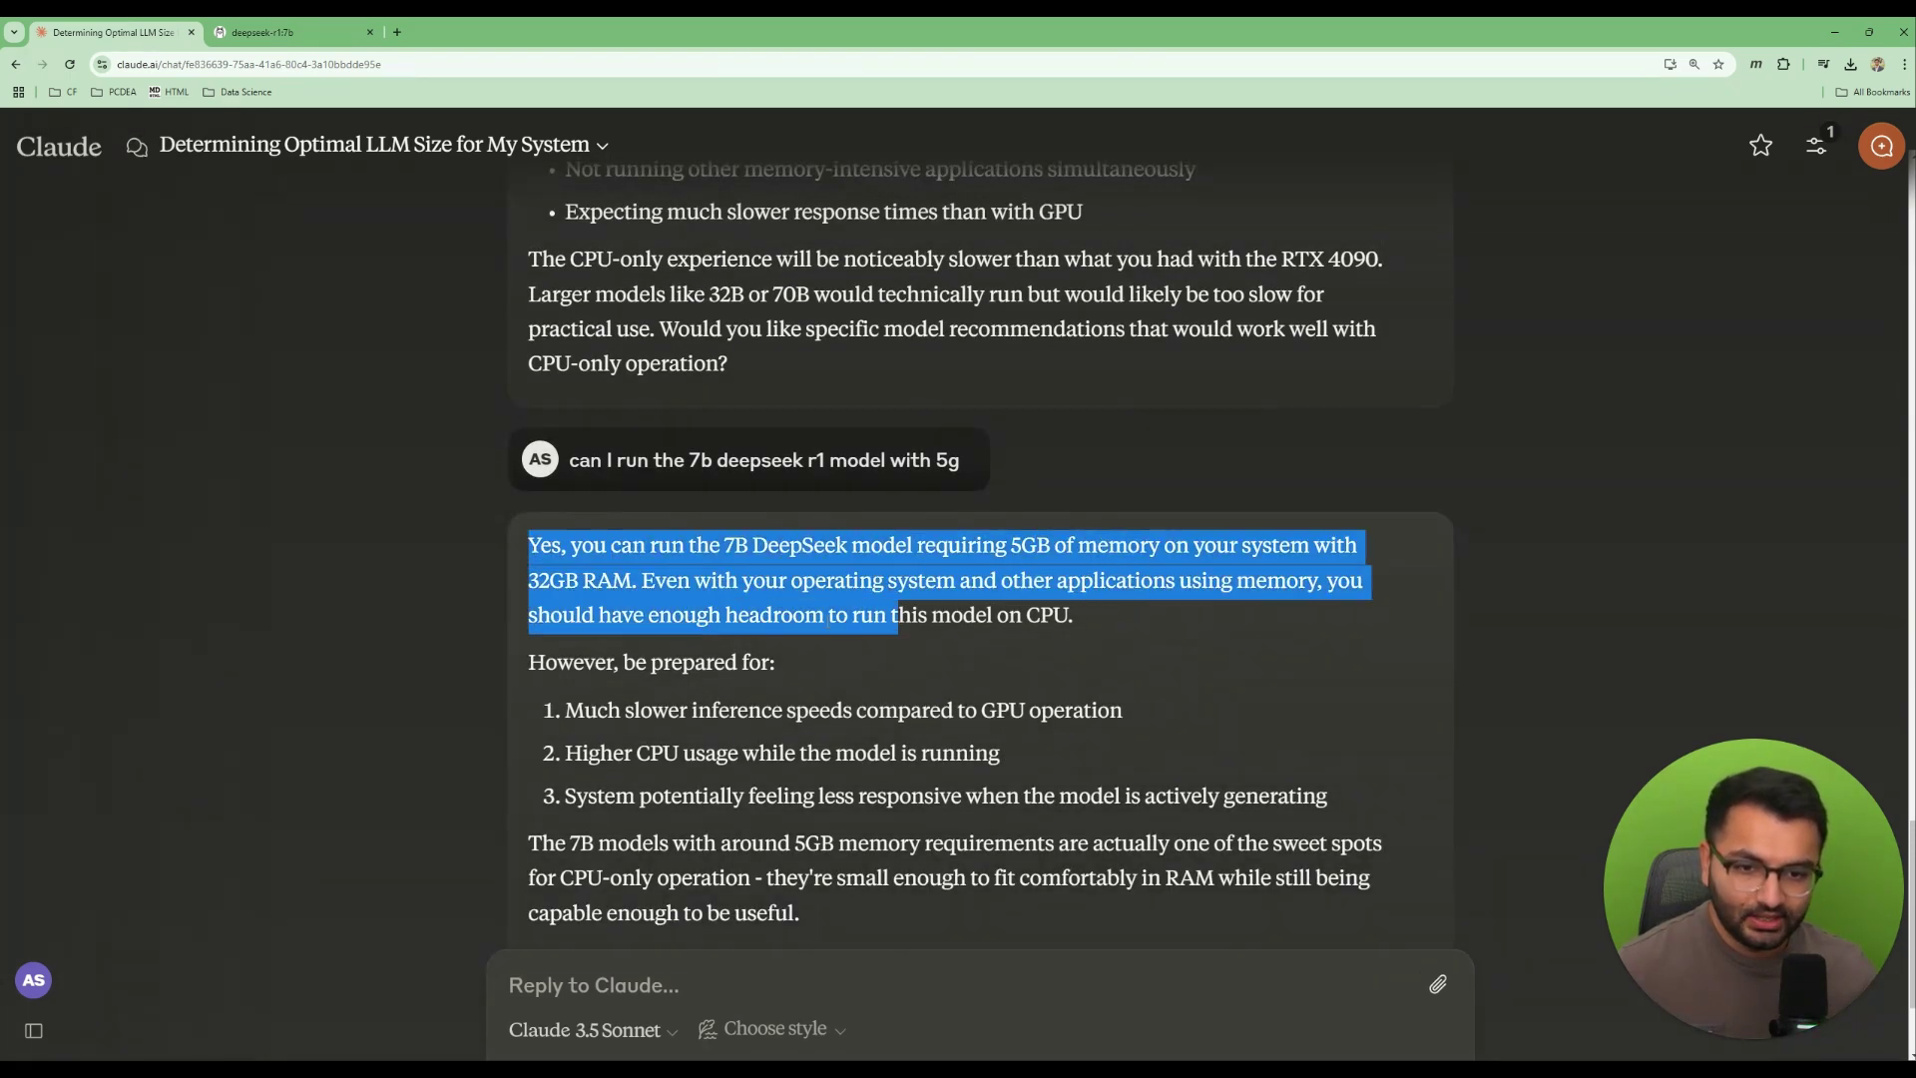
{"action": "left_click_drag", "start_coordinate": [563, 513], "coordinate": [794, 565]}
{"action": "left_click", "coordinate": [880, 565]}
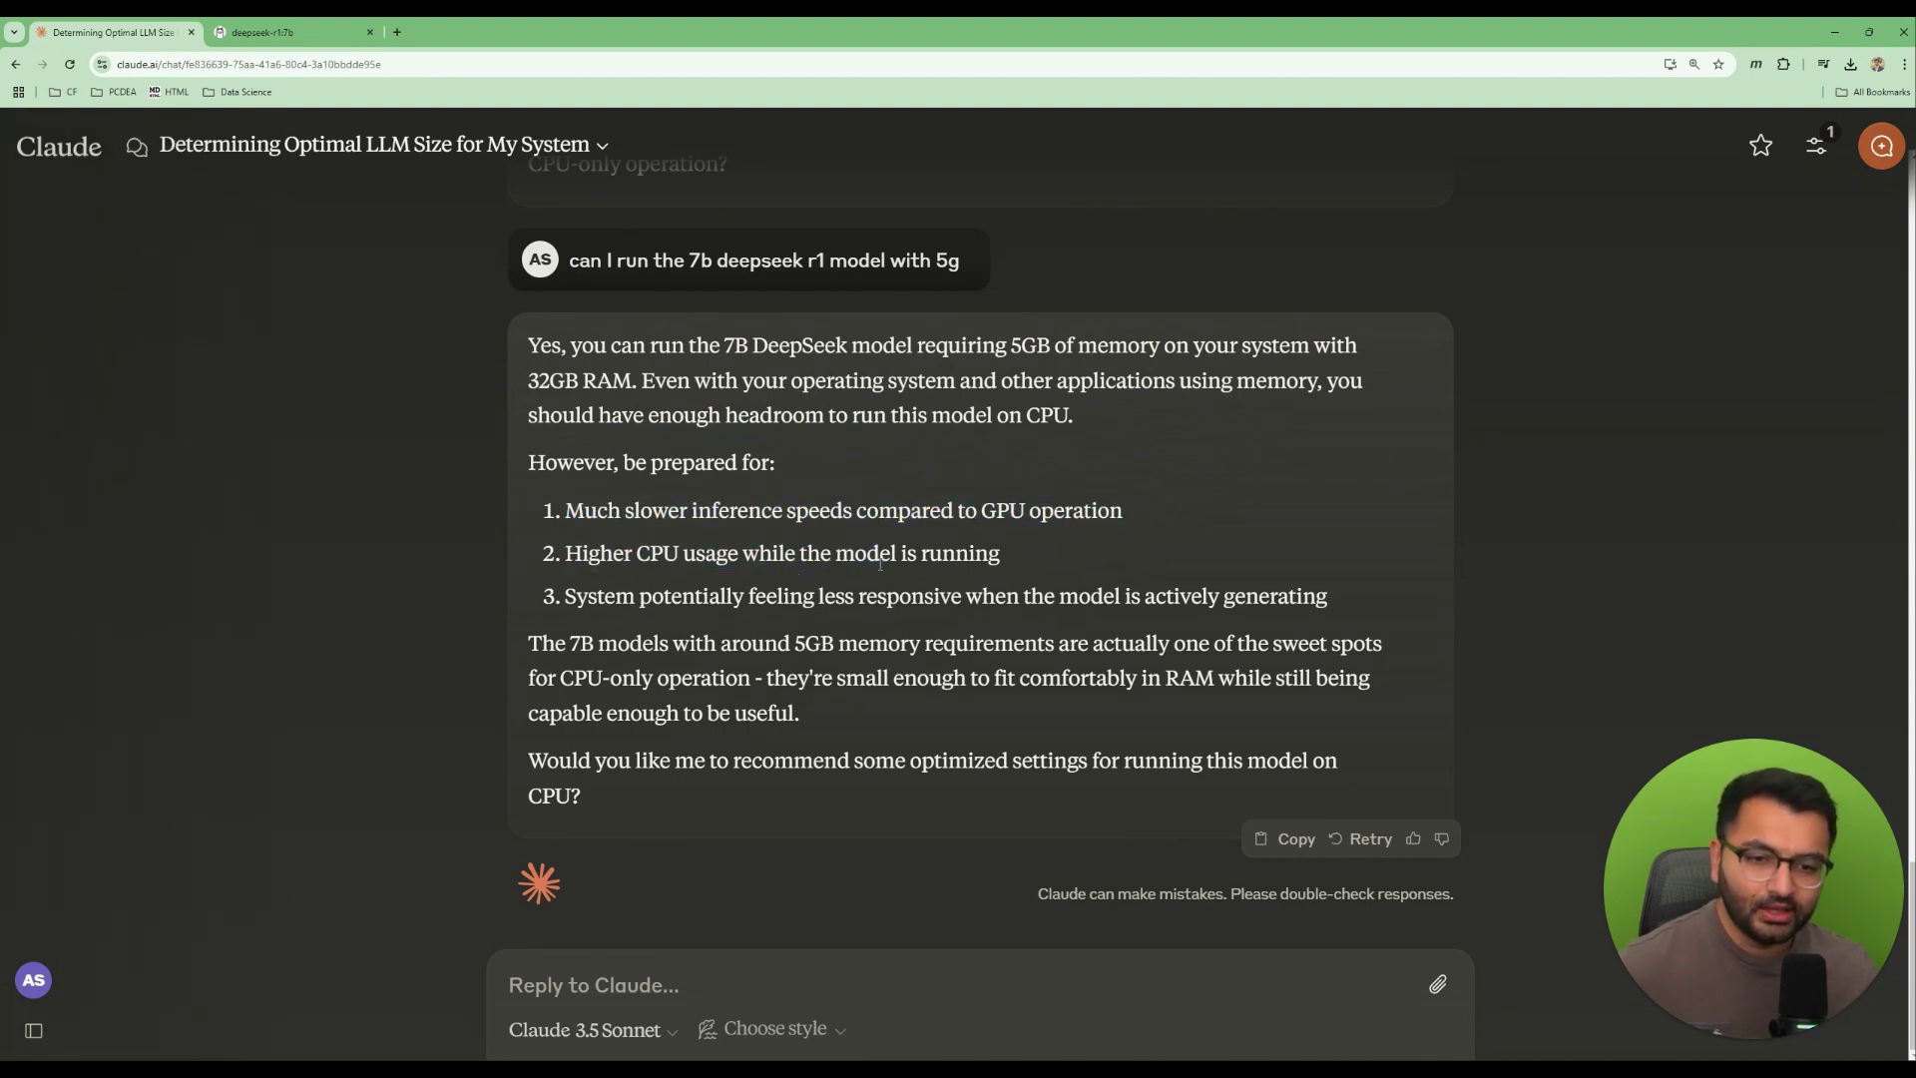